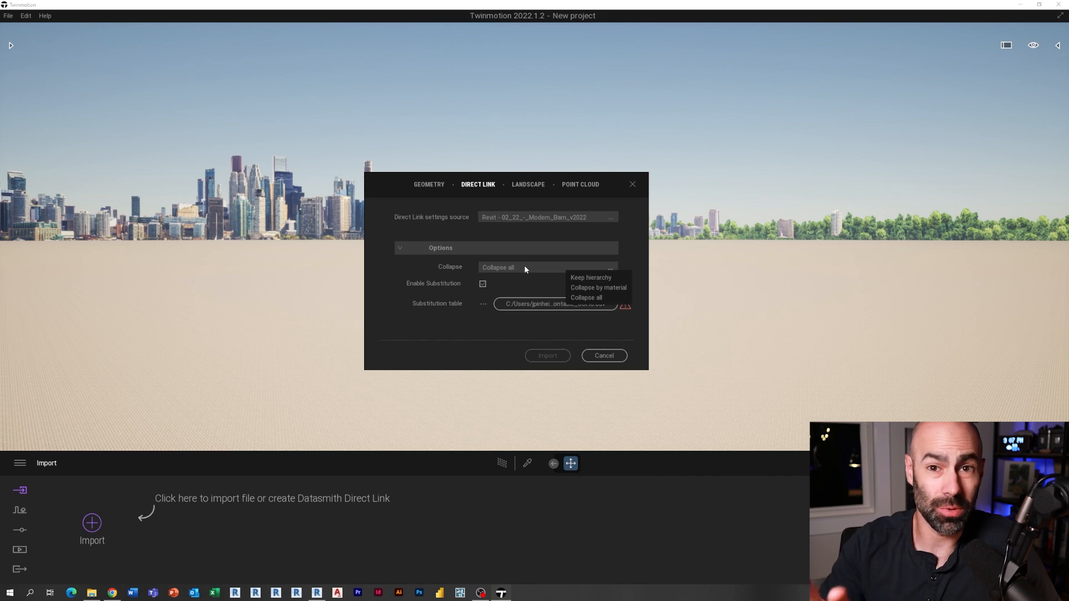
- Import the Modern Barn Direct Link source with geometry collapsed by material, substitution disabled and the substitution table cleared
{"action": "left_click", "coordinate": [593, 287]}
{"action": "left_click", "coordinate": [485, 305]}
{"action": "left_click", "coordinate": [459, 329]}
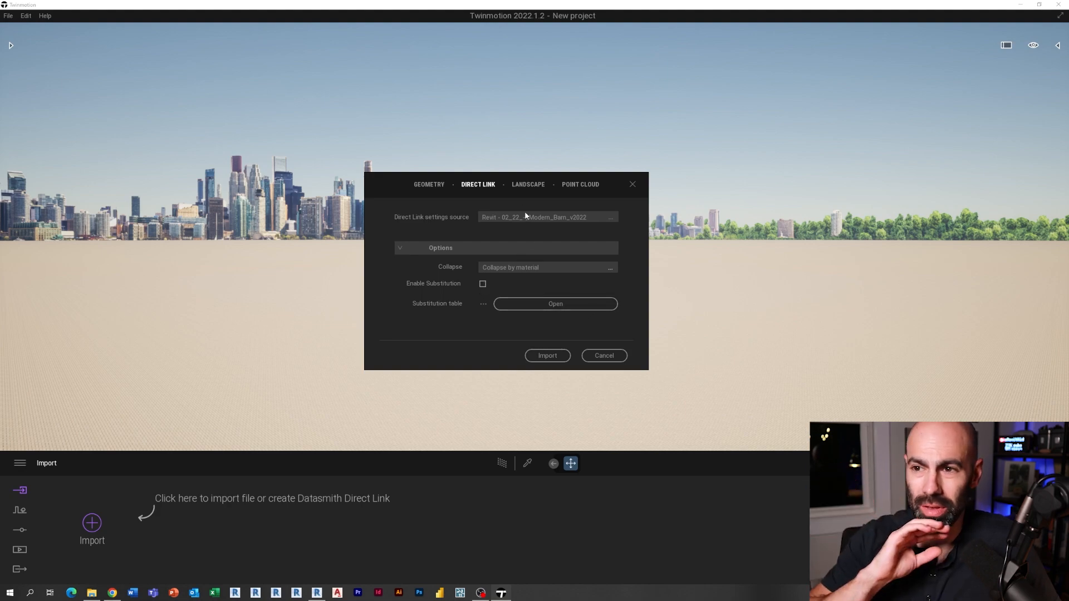
{"action": "left_click", "coordinate": [547, 356]}
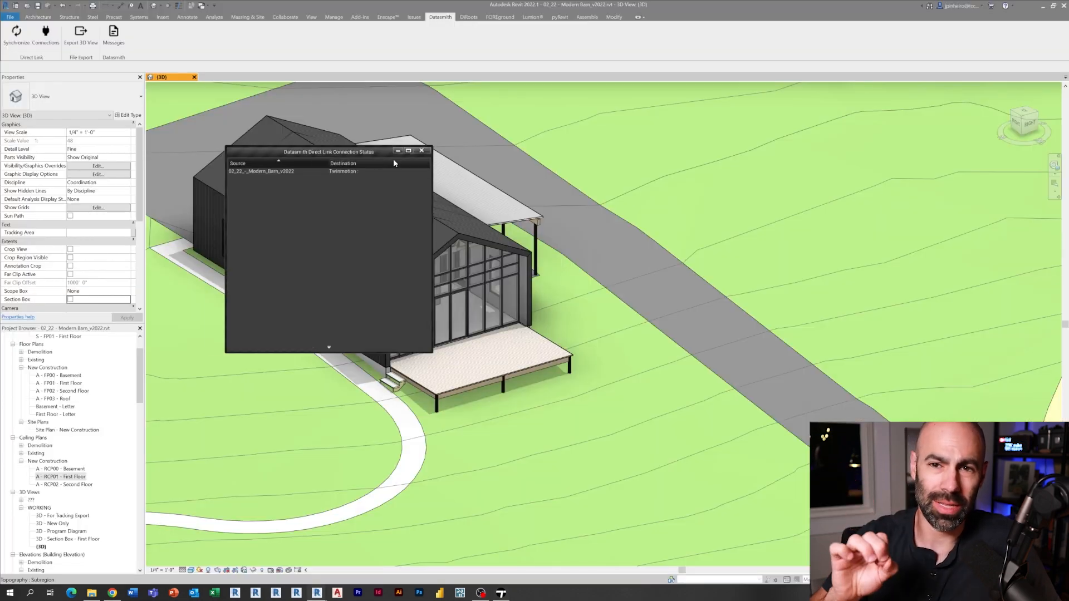
- Synchronize the 3D view from Revit, then switch to Twinmotion and bring the imported barn model into view
{"action": "left_click", "coordinate": [420, 151]}
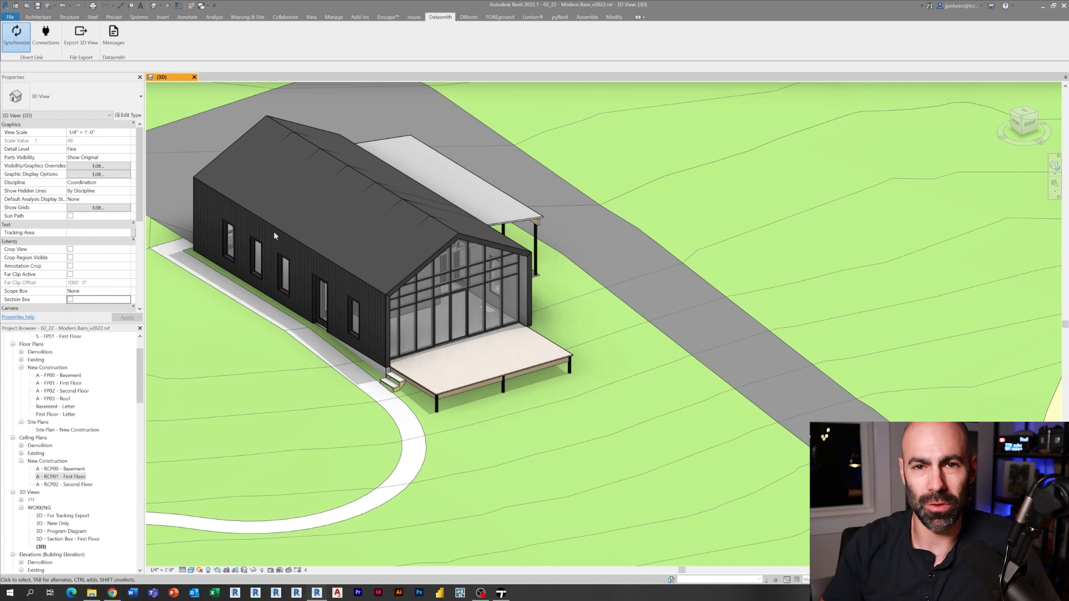
{"action": "left_click", "coordinate": [501, 593]}
{"action": "right_click_drag", "start_coordinate": [500, 322], "coordinate": [480, 298]}
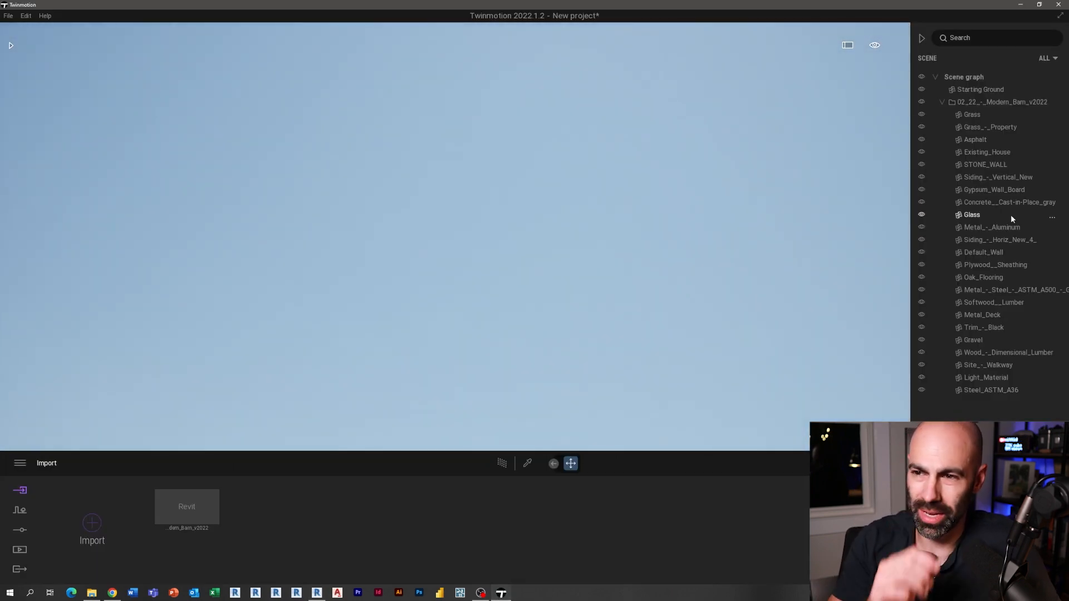
{"action": "double_click", "coordinate": [997, 102]}
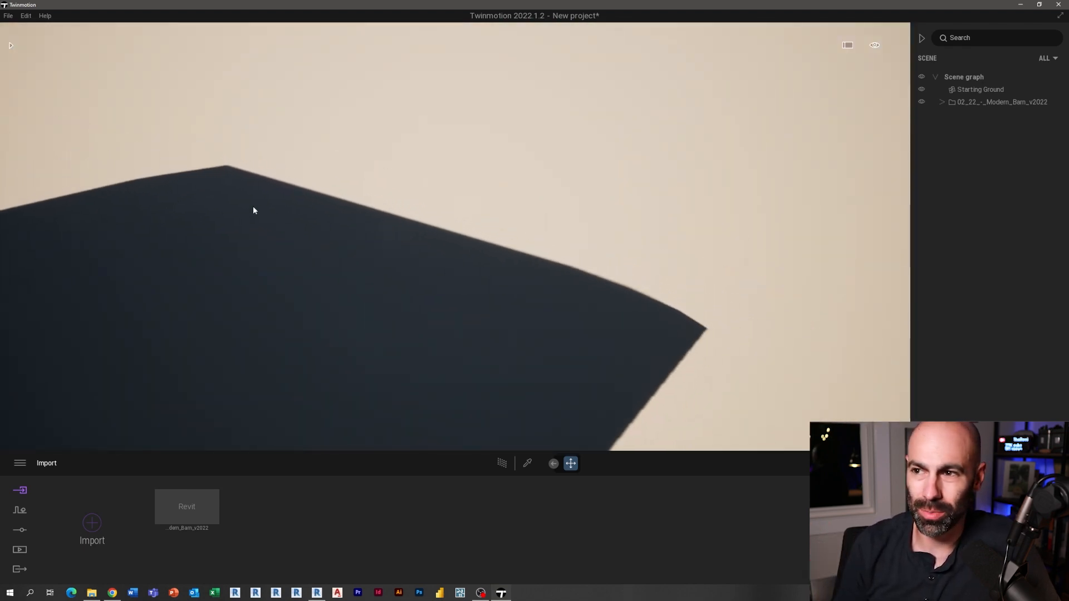
{"action": "scroll", "coordinate": [253, 210], "scroll_direction": "down", "scroll_amount": 10}
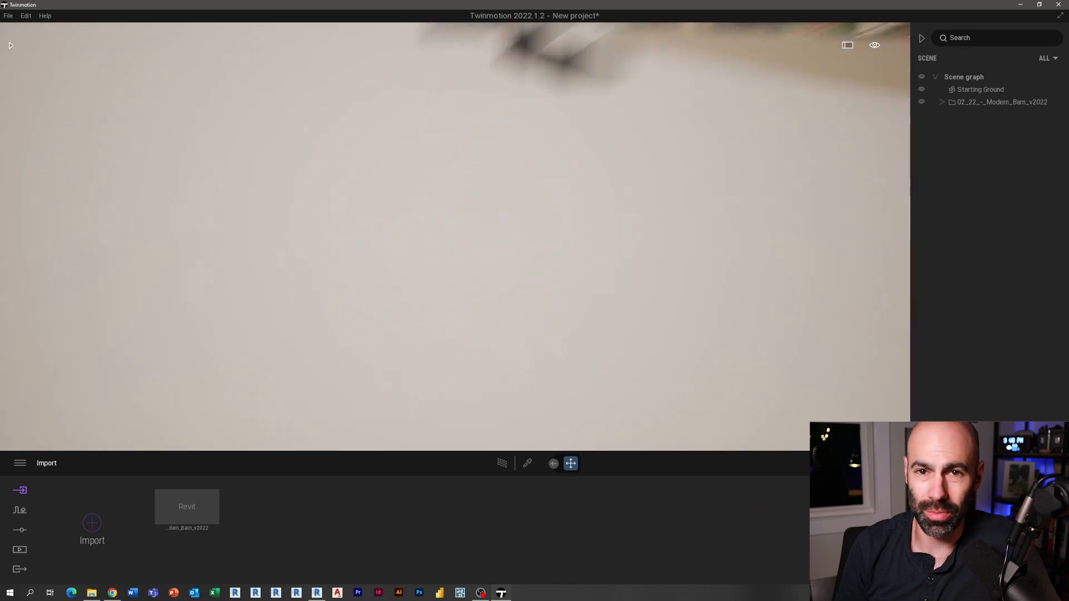
{"action": "double_click", "coordinate": [997, 102]}
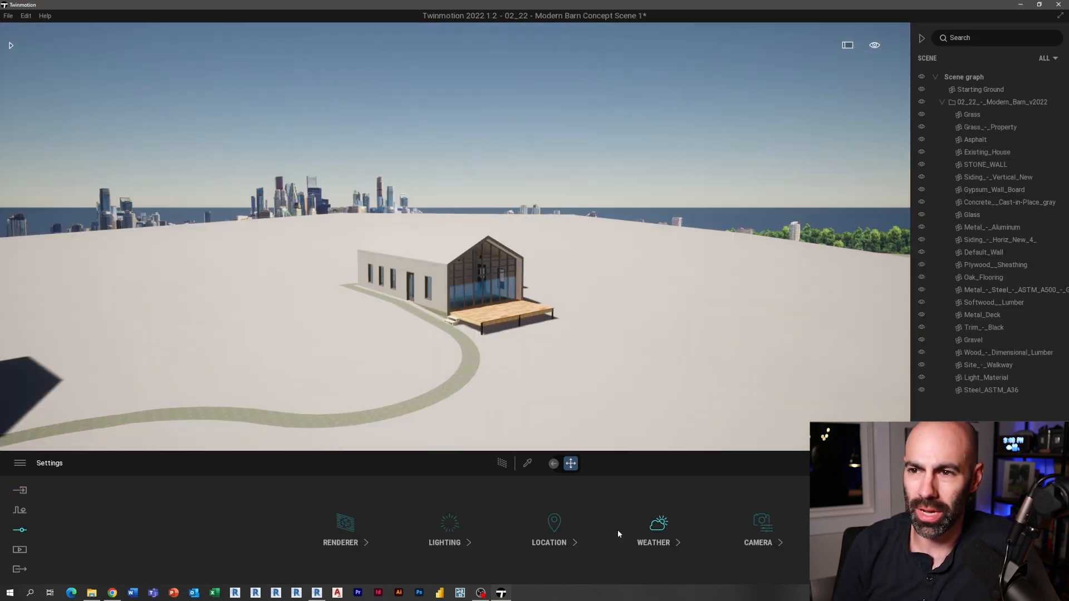
- Change the location's background picture to Countryside
{"action": "left_click", "coordinate": [555, 530]}
{"action": "left_click", "coordinate": [345, 530]}
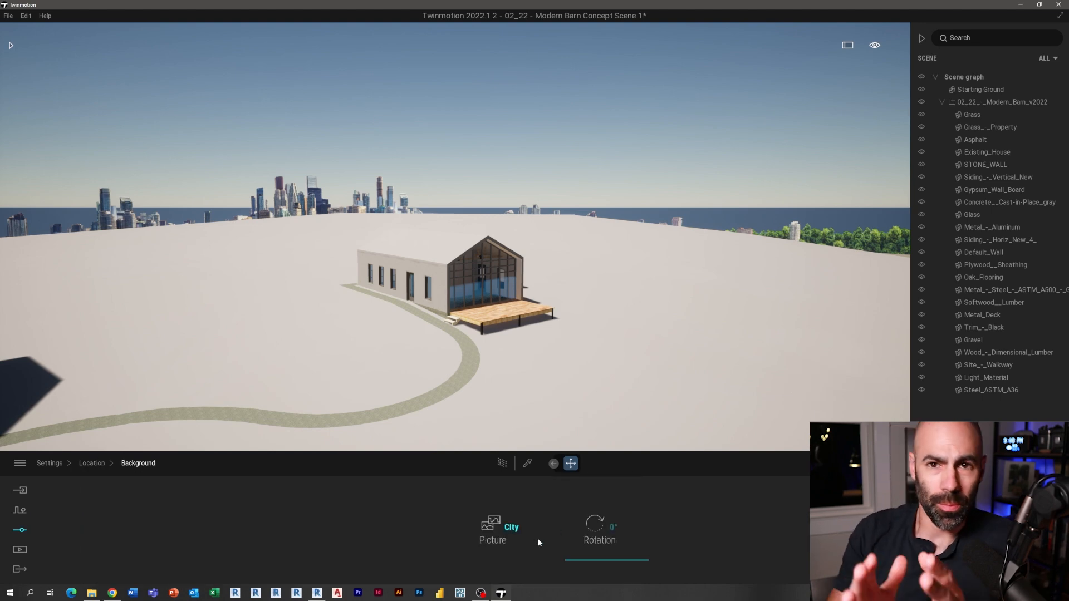
{"action": "left_click", "coordinate": [500, 539]}
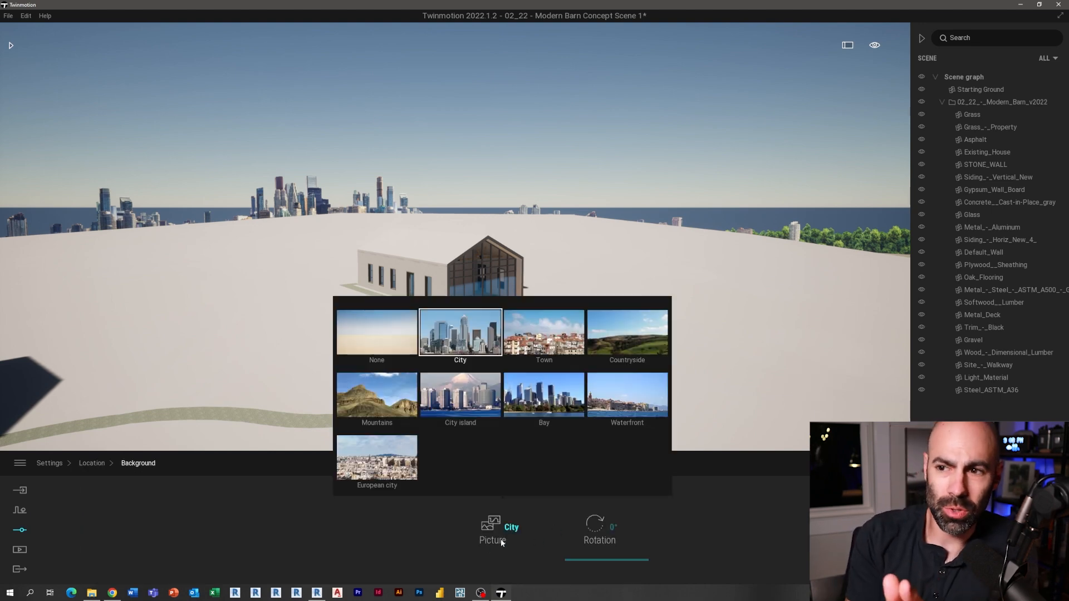
{"action": "left_click", "coordinate": [640, 343]}
{"action": "right_click_drag", "start_coordinate": [367, 533], "coordinate": [380, 571]}
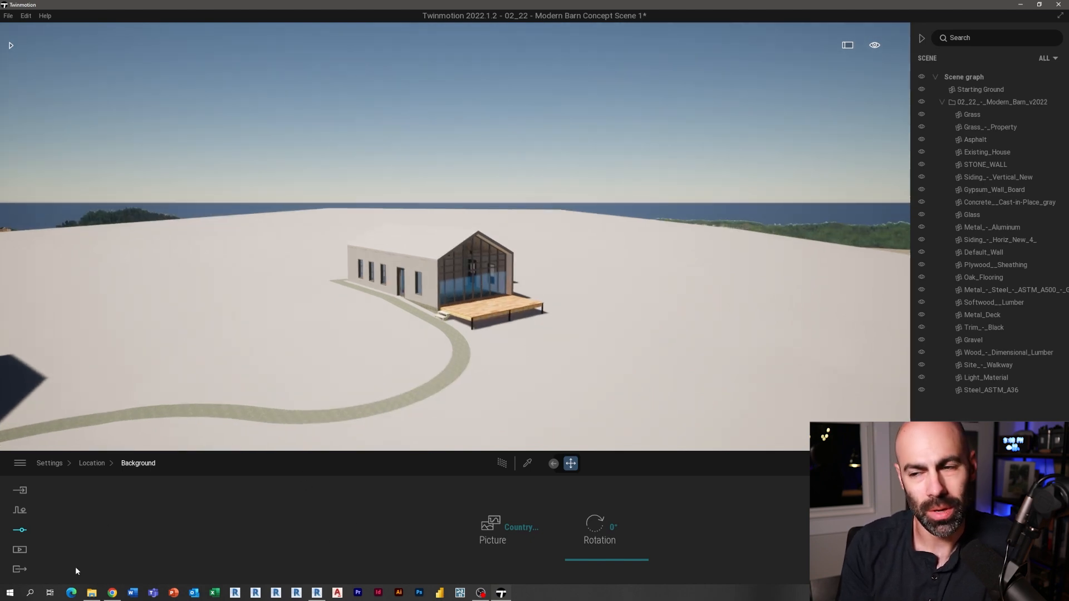
- Turn on the skydome in the lighting settings and apply the cloudy sky MoAf Cloudy 11
{"action": "left_click", "coordinate": [22, 530]}
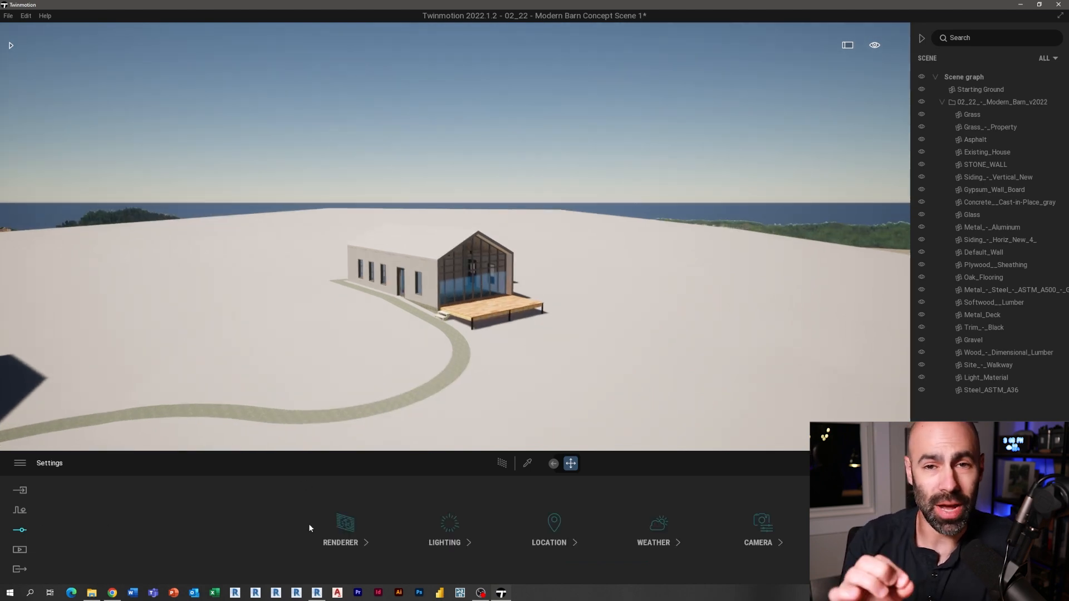
{"action": "left_click", "coordinate": [550, 526]}
{"action": "left_click", "coordinate": [445, 529]}
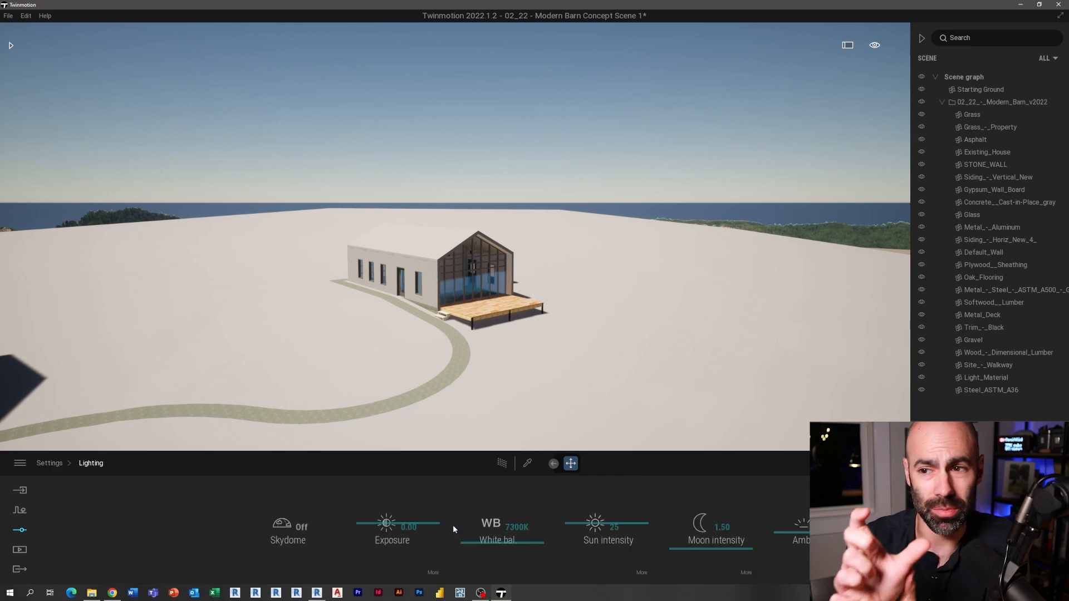
{"action": "left_click", "coordinate": [298, 528]}
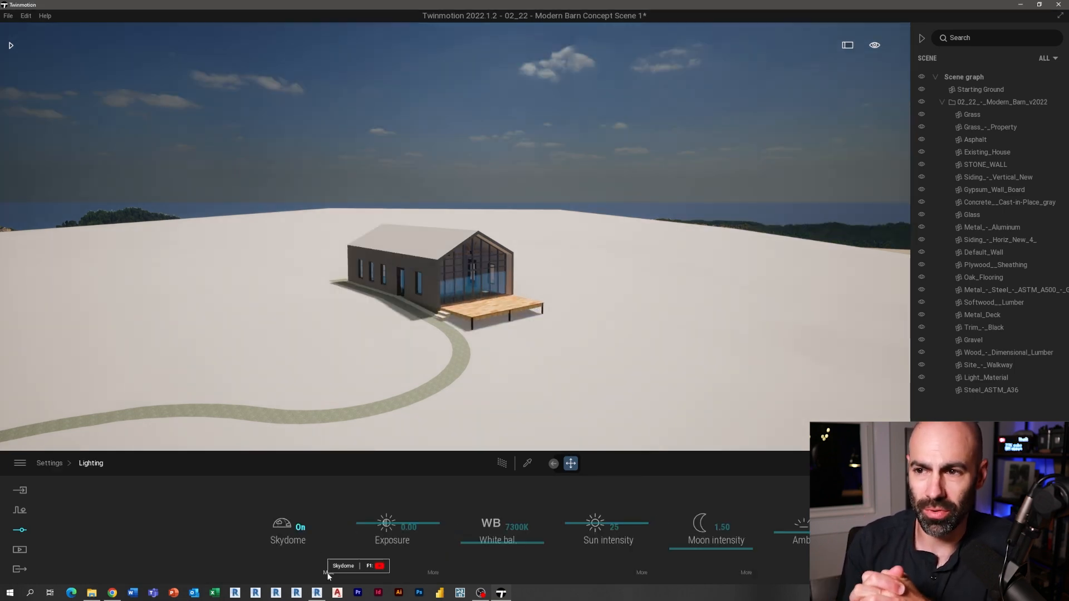
{"action": "left_click", "coordinate": [328, 573]}
{"action": "left_click", "coordinate": [48, 109]}
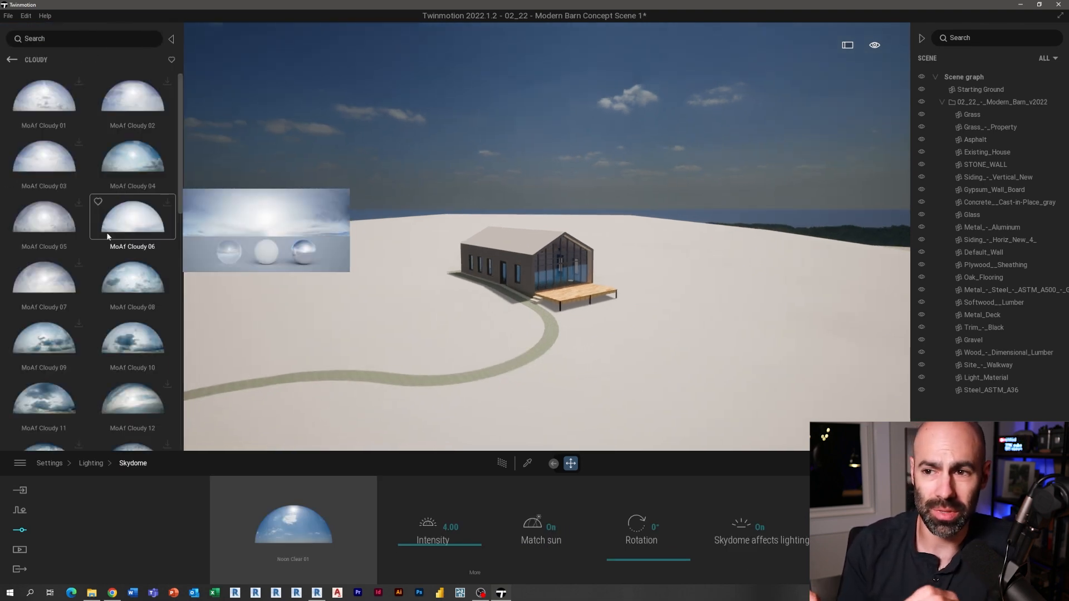
{"action": "scroll", "coordinate": [76, 310], "scroll_direction": "down", "scroll_amount": 2}
{"action": "left_click_drag", "start_coordinate": [44, 309], "coordinate": [294, 534]}
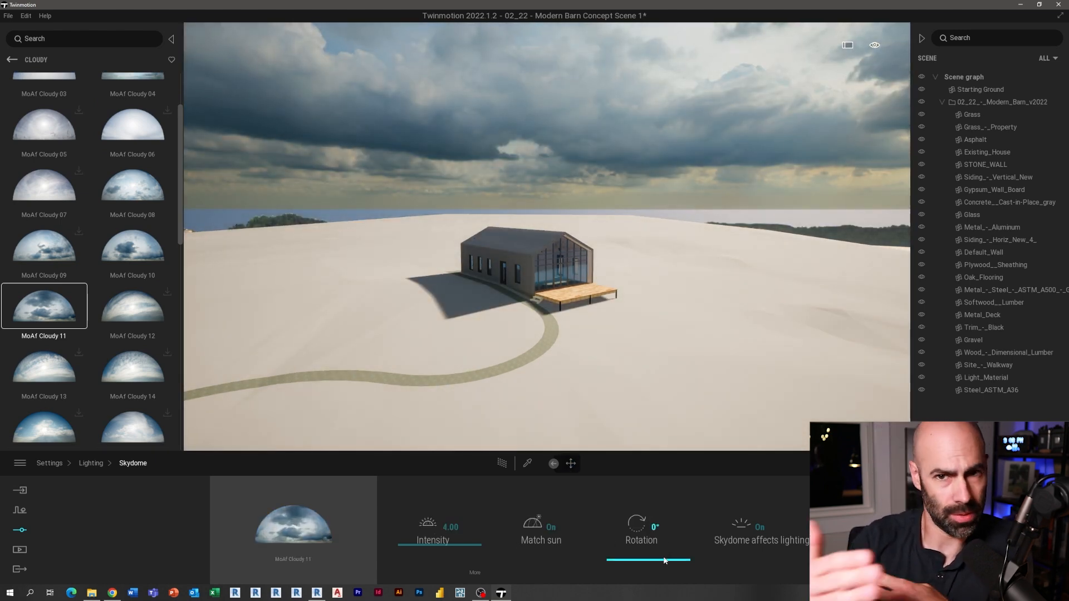
- Rotate the skydome to 221° and set the lighting exposure to 0.50
{"action": "left_click_drag", "start_coordinate": [664, 560], "coordinate": [654, 515]}
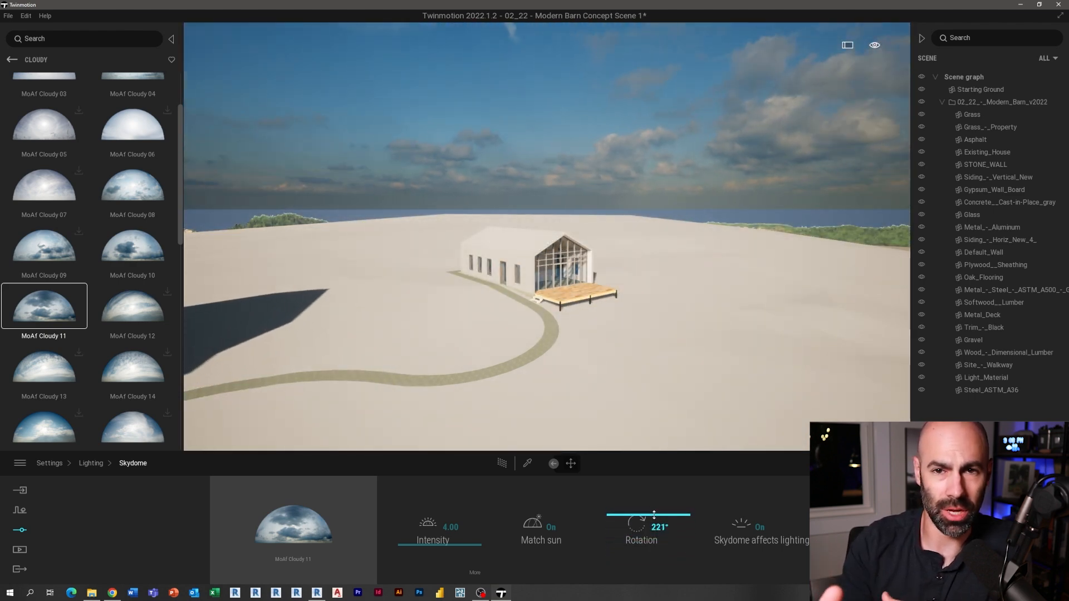
{"action": "left_click", "coordinate": [108, 462]}
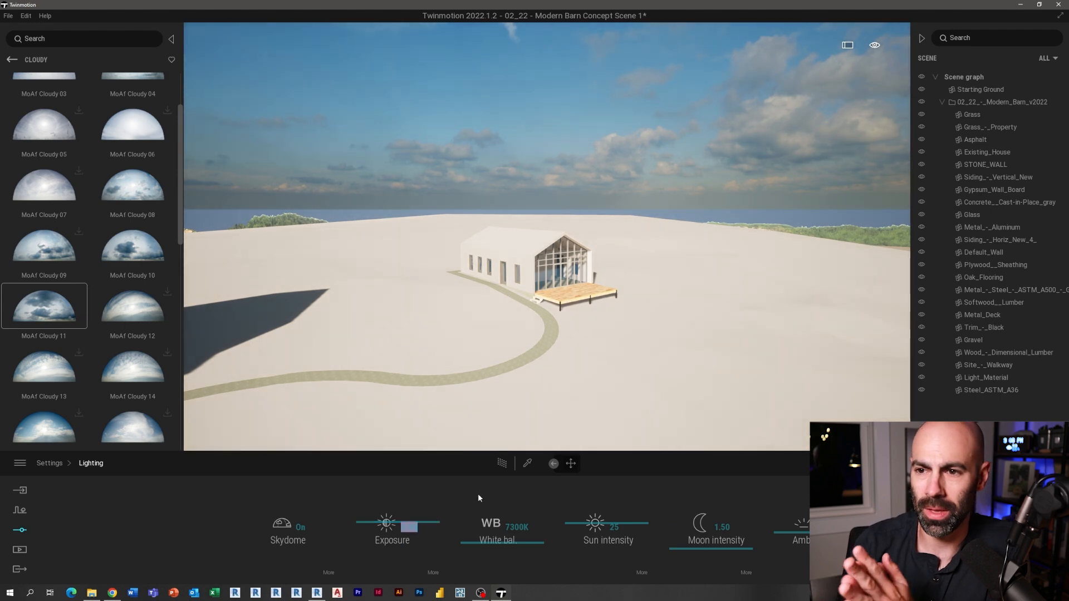
{"action": "type", "text": "0.50"}
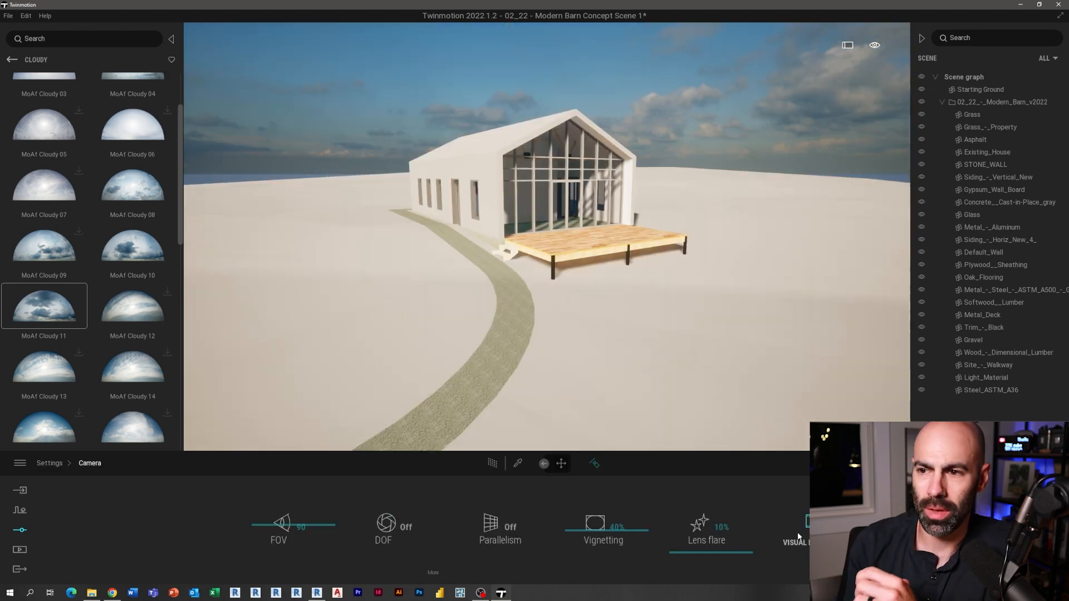
- Adjust the camera's color gradient to 56% contrast and 47% saturation
{"action": "left_click", "coordinate": [816, 535]}
{"action": "left_click", "coordinate": [388, 539]}
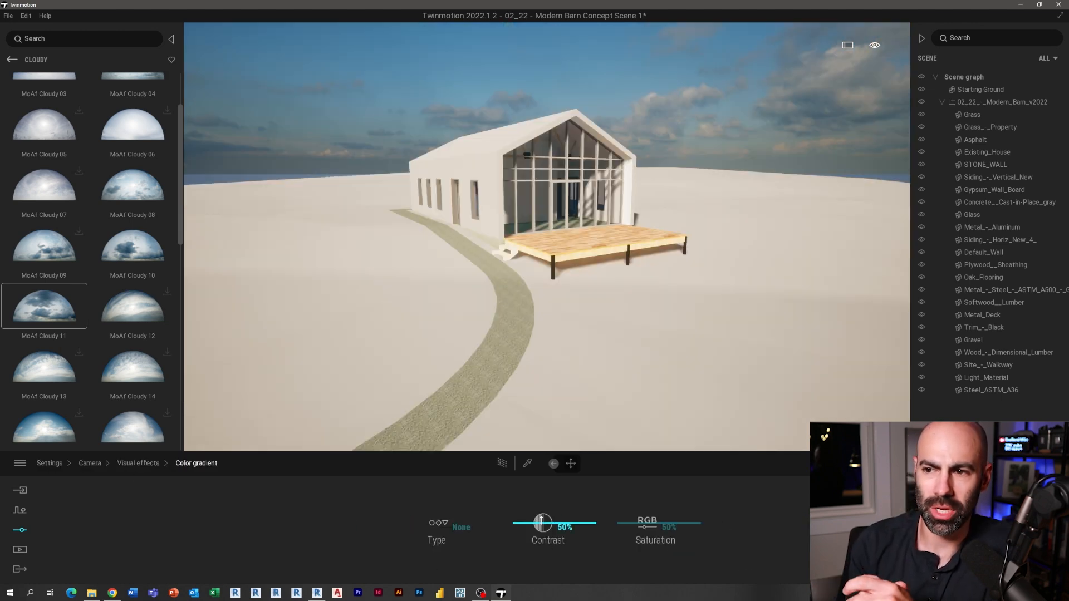
{"action": "left_click_drag", "start_coordinate": [543, 524], "coordinate": [543, 521]}
{"action": "left_click_drag", "start_coordinate": [633, 525], "coordinate": [632, 522]}
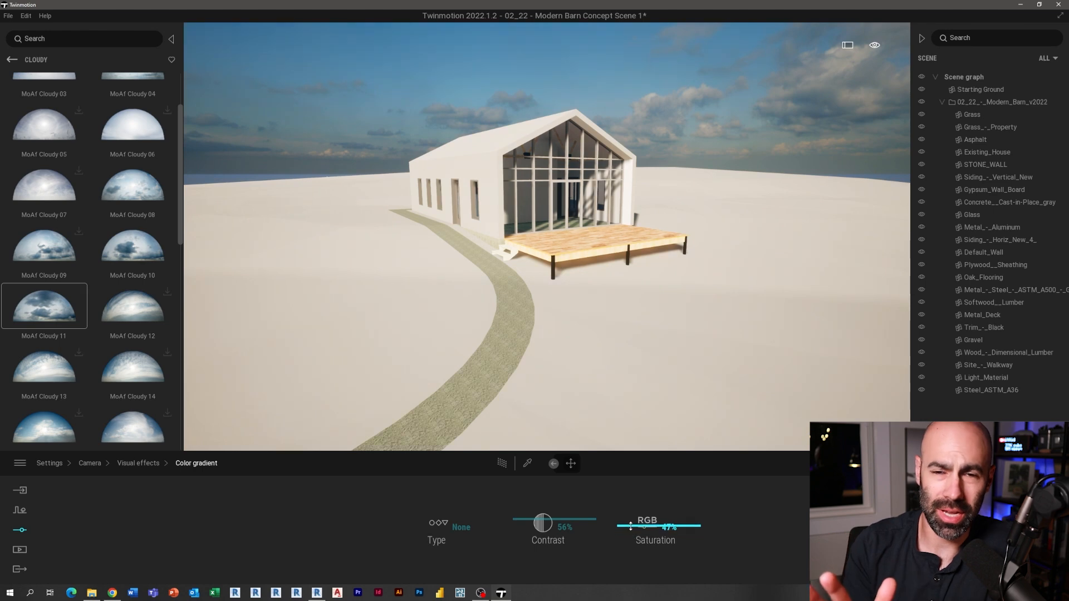
- Look through the filter types available in the camera's visual effects
{"action": "left_click", "coordinate": [138, 463]}
{"action": "left_click", "coordinate": [503, 523]}
{"action": "left_click", "coordinate": [543, 526]}
{"action": "scroll", "coordinate": [550, 466], "scroll_direction": "down", "scroll_amount": 1}
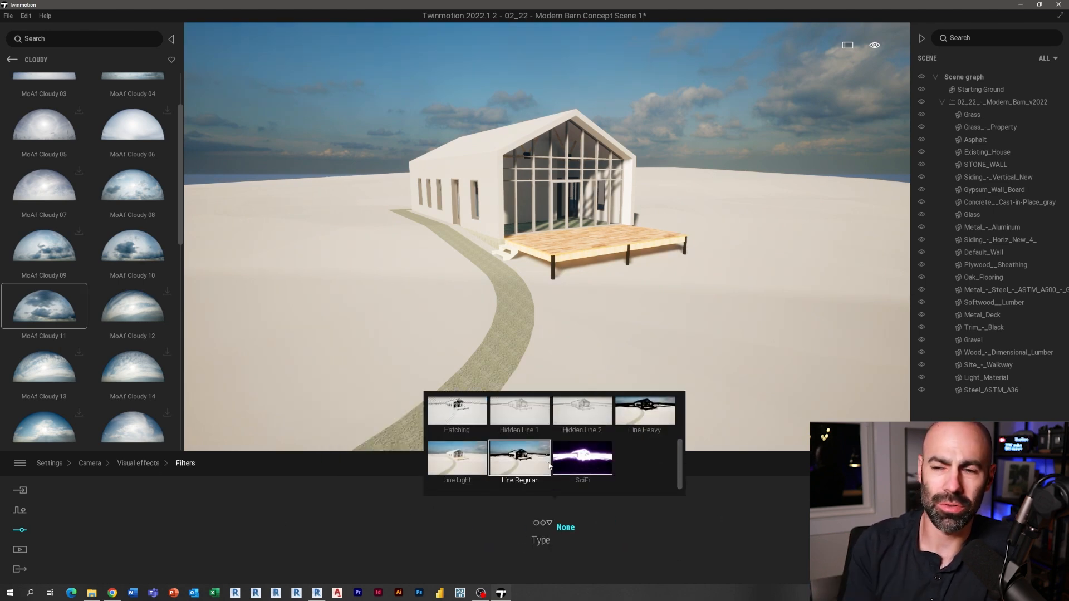
{"action": "left_click", "coordinate": [430, 472]}
{"action": "left_click", "coordinate": [146, 465]}
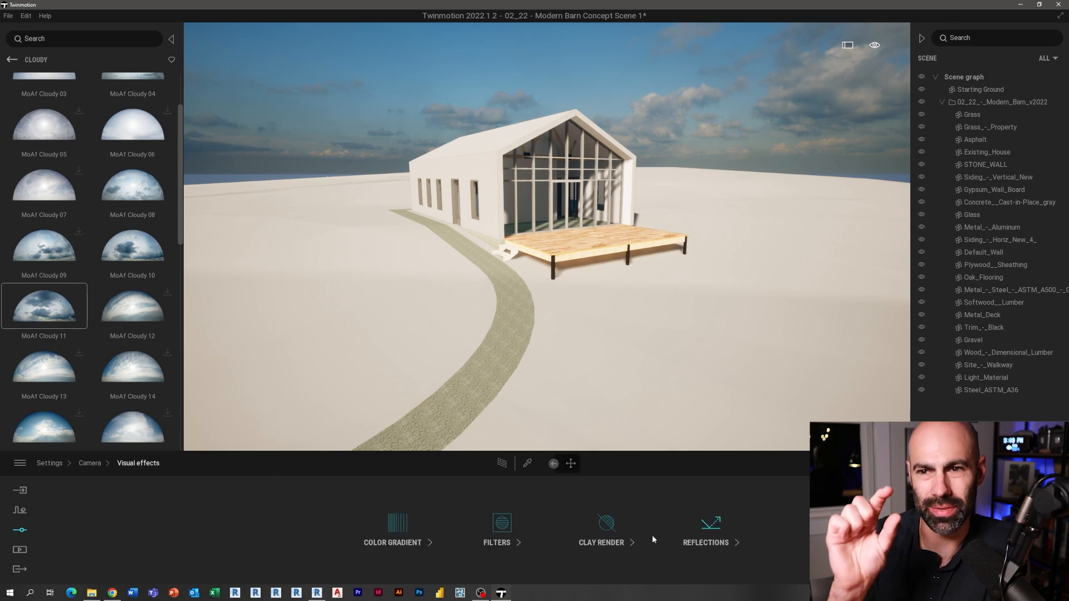
{"action": "left_click", "coordinate": [61, 464]}
- Reframe the barn and sample the Grass_-_Property material from the surrounding ground
{"action": "middle_click_drag", "start_coordinate": [485, 334], "coordinate": [475, 344], "text": "shift"}
{"action": "scroll", "coordinate": [462, 245], "scroll_direction": "up", "scroll_amount": 5}
{"action": "middle_click_drag", "start_coordinate": [462, 245], "coordinate": [446, 265], "text": "shift"}
{"action": "scroll", "coordinate": [473, 262], "scroll_direction": "down", "scroll_amount": 8}
{"action": "scroll", "coordinate": [456, 234], "scroll_direction": "up", "scroll_amount": 4}
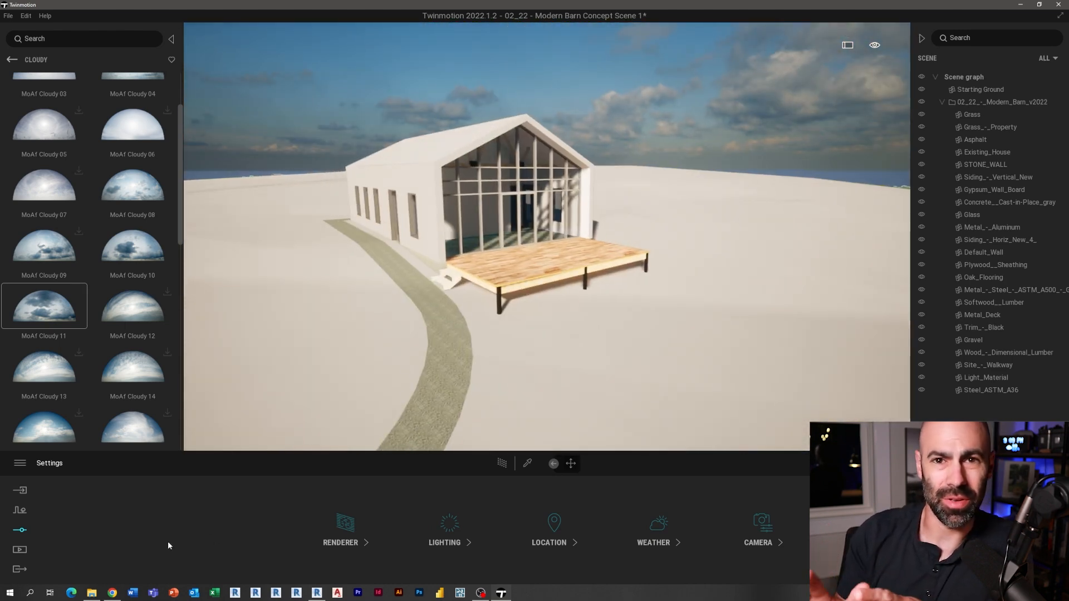
{"action": "left_click", "coordinate": [527, 463]}
{"action": "left_click", "coordinate": [501, 396]}
- Find Grass 5 among the nature ground materials and apply it to the property ground in front of the barn
{"action": "left_click", "coordinate": [13, 61]}
{"action": "left_click", "coordinate": [14, 61]}
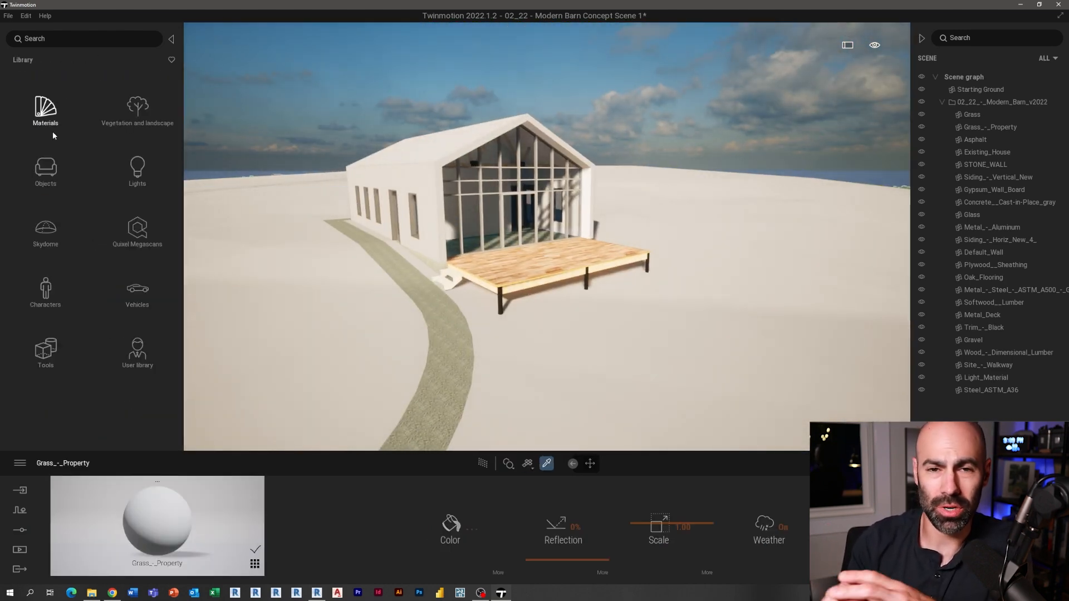
{"action": "left_click", "coordinate": [53, 132]}
{"action": "left_click", "coordinate": [53, 271]}
{"action": "left_click", "coordinate": [43, 108]}
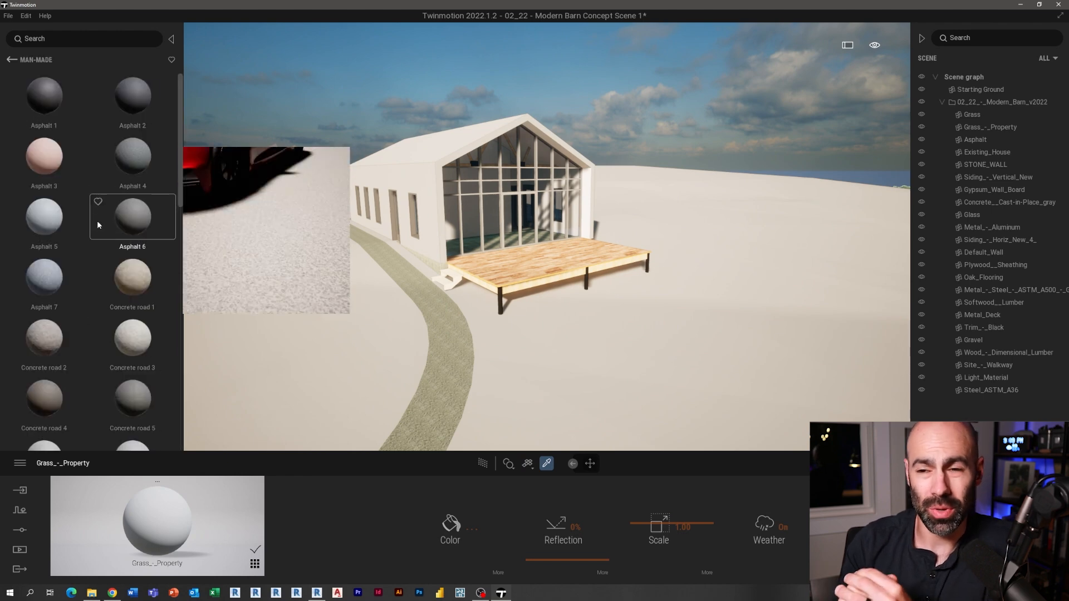
{"action": "left_click", "coordinate": [12, 59]}
{"action": "left_click", "coordinate": [129, 111]}
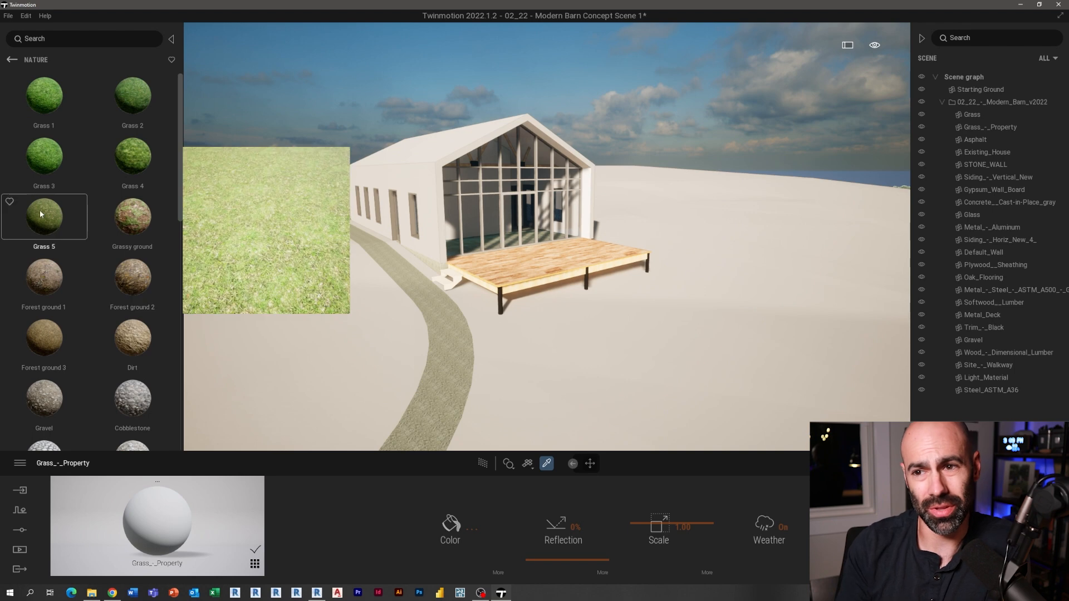
{"action": "left_click_drag", "start_coordinate": [59, 224], "coordinate": [377, 372]}
- Set the Grass 5 material's scale to 10.00 and its color grunge to 69%
{"action": "left_click_drag", "start_coordinate": [670, 535], "coordinate": [666, 450]}
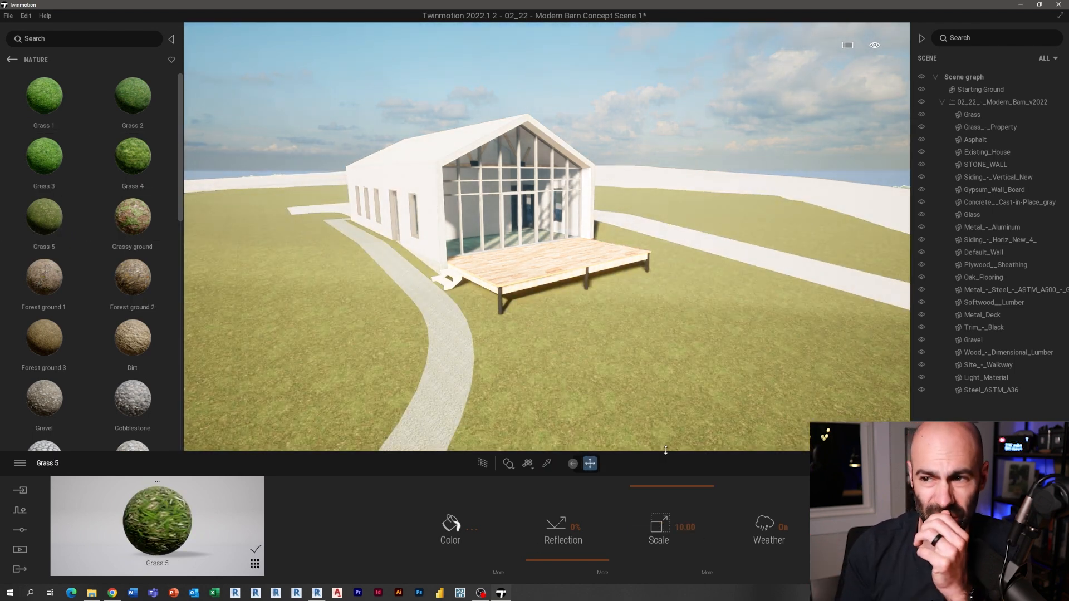
{"action": "scroll", "coordinate": [724, 239], "scroll_direction": "up", "scroll_amount": 5}
{"action": "scroll", "coordinate": [724, 239], "scroll_direction": "down", "scroll_amount": 5}
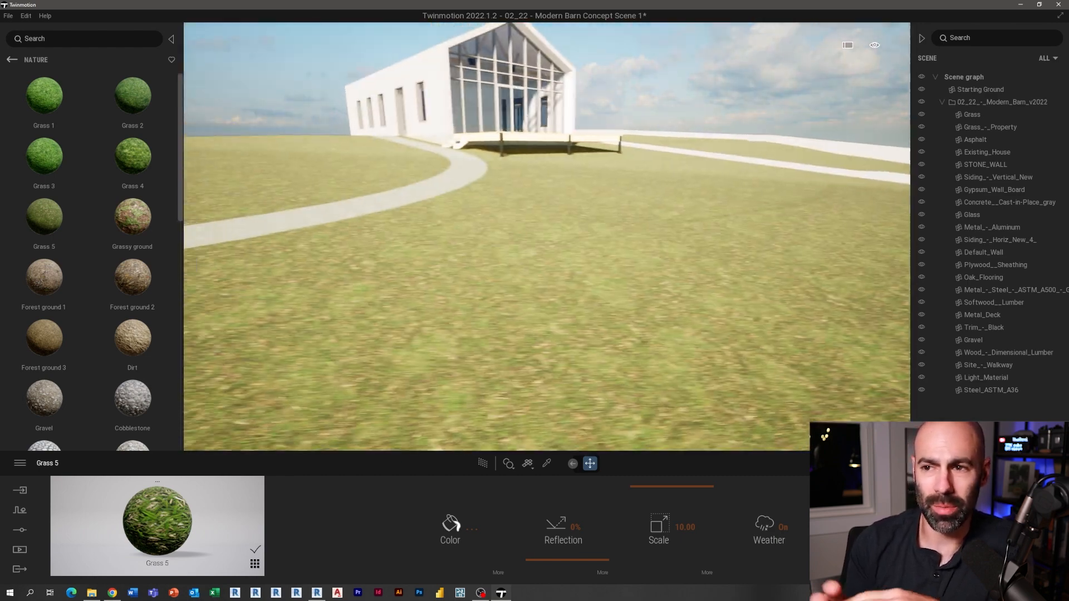
{"action": "left_click", "coordinate": [501, 573]}
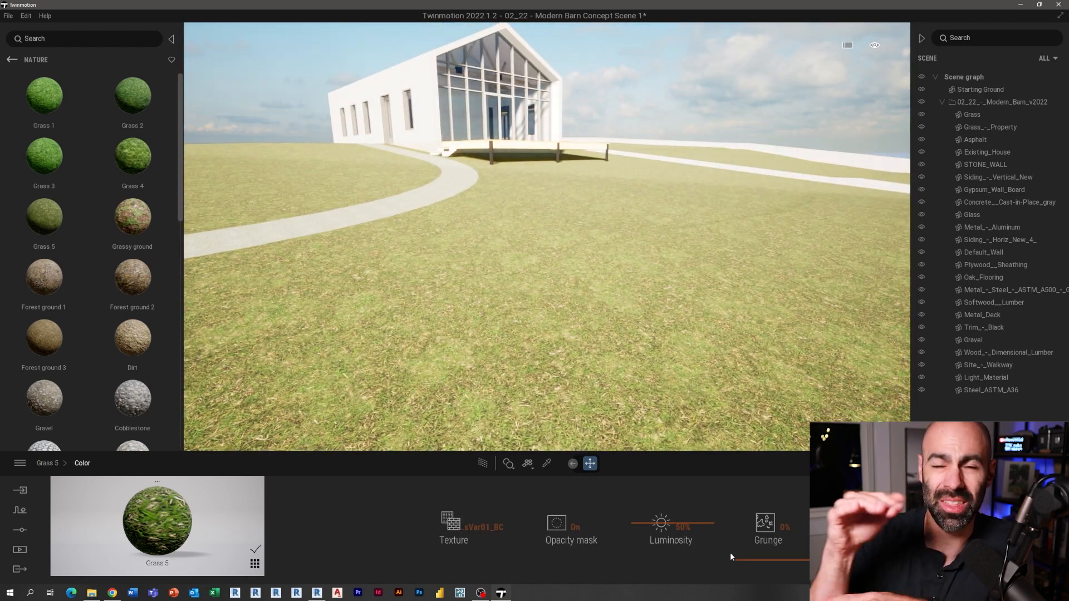
{"action": "left_click_drag", "start_coordinate": [752, 557], "coordinate": [753, 507]}
- Apply the Grassy ground material to the bare terrain beyond the property lawn
{"action": "scroll", "coordinate": [740, 362], "scroll_direction": "up", "scroll_amount": 4}
{"action": "right_click_drag", "start_coordinate": [741, 362], "coordinate": [868, 362]}
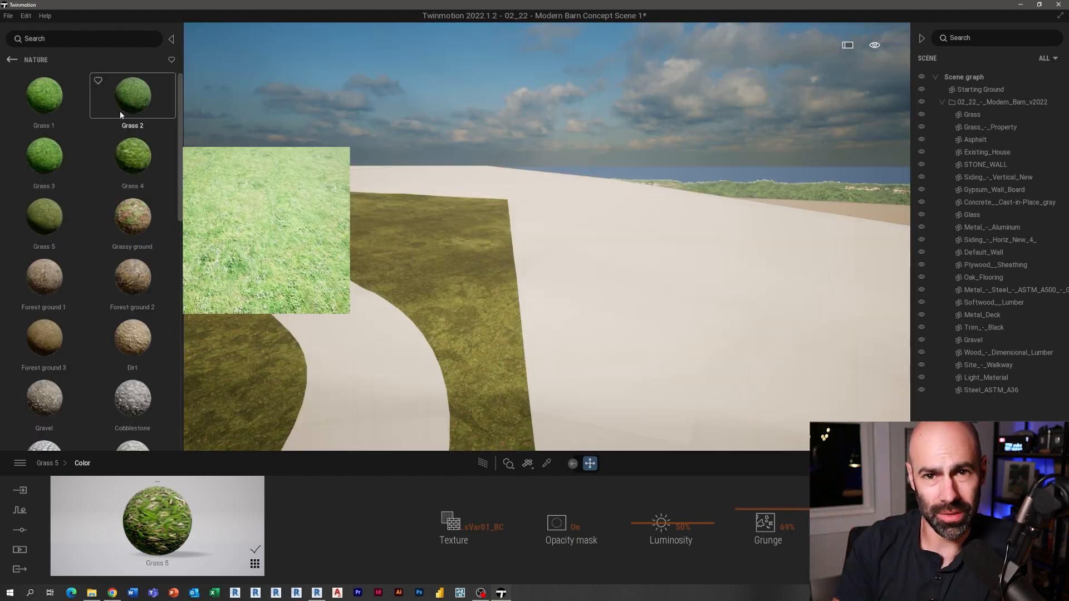
{"action": "scroll", "coordinate": [136, 299], "scroll_direction": "down", "scroll_amount": 4}
{"action": "scroll", "coordinate": [145, 261], "scroll_direction": "up", "scroll_amount": 3}
{"action": "left_click_drag", "start_coordinate": [150, 221], "coordinate": [586, 299]}
- Set the Grassy ground material's scale to 20 and its color grunge to 76%
{"action": "left_click", "coordinate": [703, 530]}
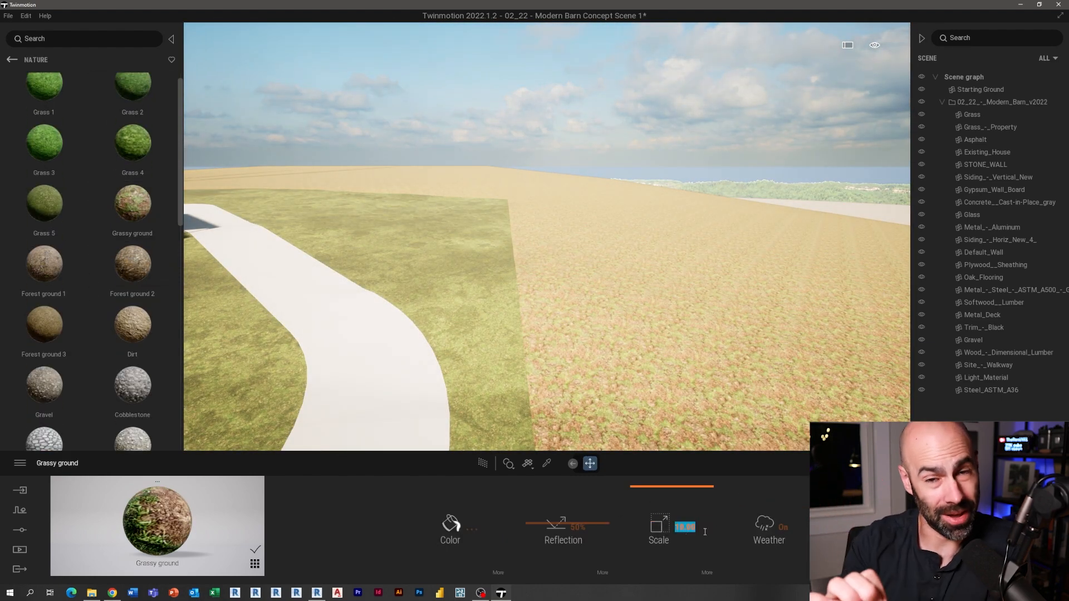
{"action": "type", "text": "20"}
{"action": "key", "text": "Return"}
{"action": "left_click", "coordinate": [498, 572]}
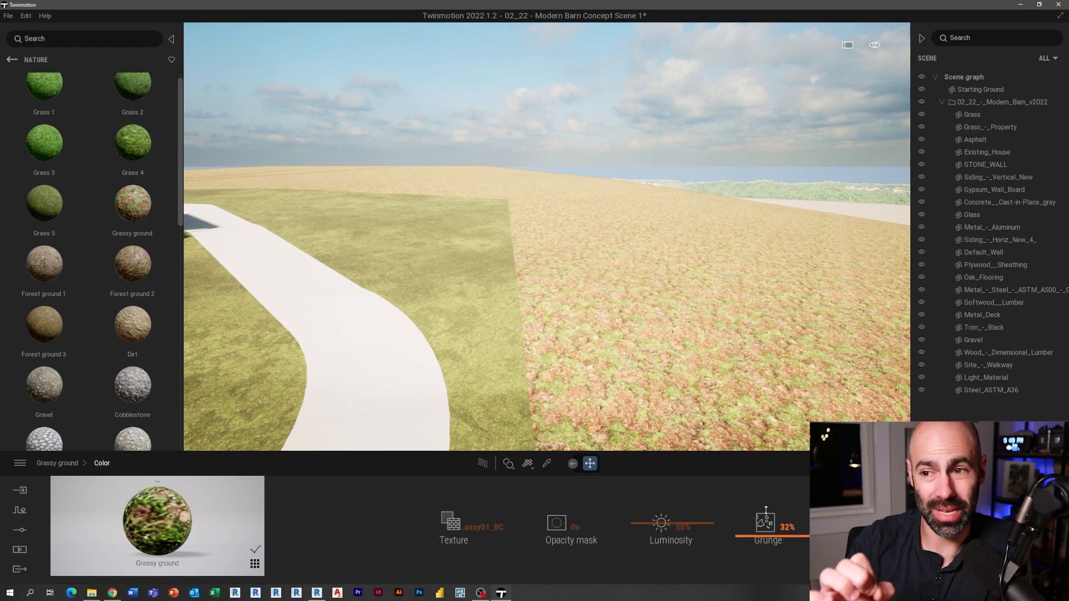
{"action": "mouse_move", "coordinate": [745, 362]}
{"action": "middle_mouse_down"}
{"action": "mouse_move", "coordinate": [745, 289]}
{"action": "mouse_move", "coordinate": [746, 361]}
{"action": "middle_mouse_up"}
{"action": "scroll", "coordinate": [745, 362], "scroll_direction": "up", "scroll_amount": 3}
{"action": "middle_click_drag", "start_coordinate": [745, 312], "coordinate": [745, 361], "text": "shift"}
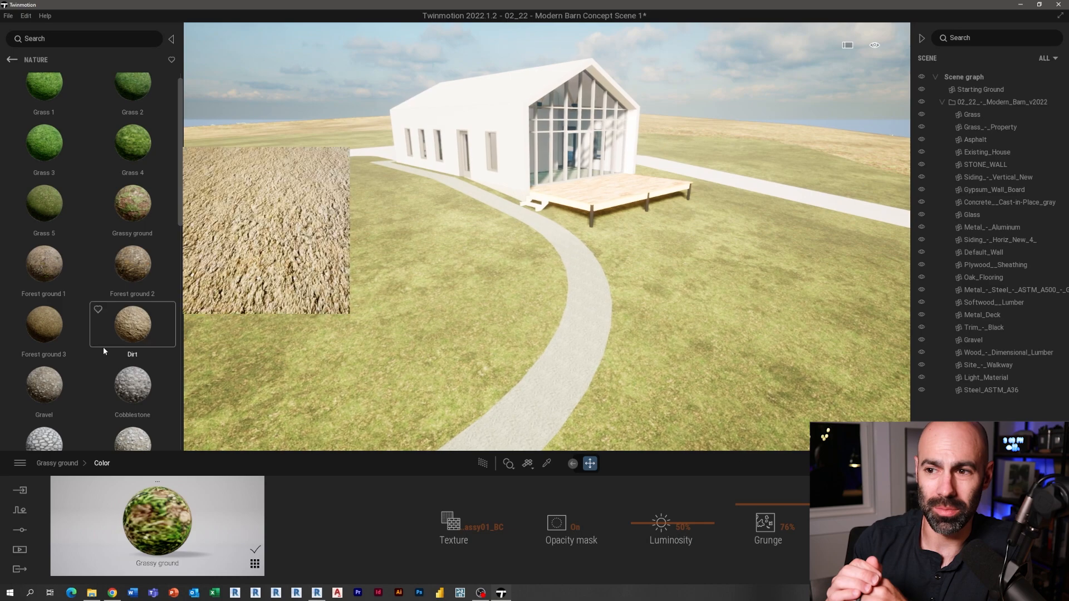
- Apply a Megascans Wild Grass surface to the property lawn and set its parallax intensity to 18%
{"action": "scroll", "coordinate": [124, 346], "scroll_direction": "down", "scroll_amount": 1}
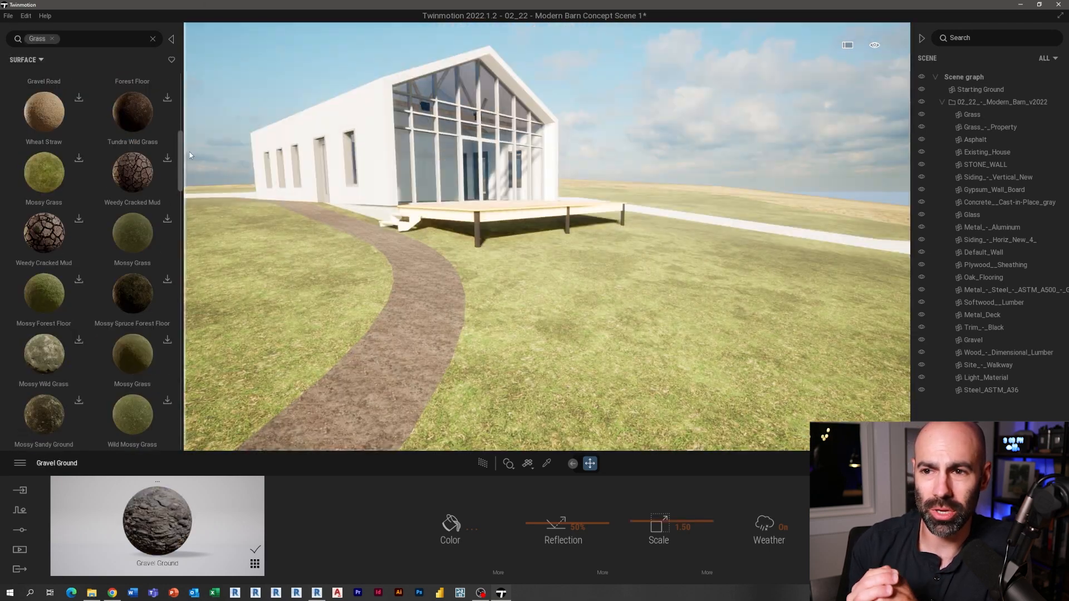
{"action": "mouse_move", "coordinate": [190, 156]}
{"action": "left_mouse_down"}
{"action": "mouse_move", "coordinate": [195, 185]}
{"action": "mouse_move", "coordinate": [193, 173]}
{"action": "left_mouse_up"}
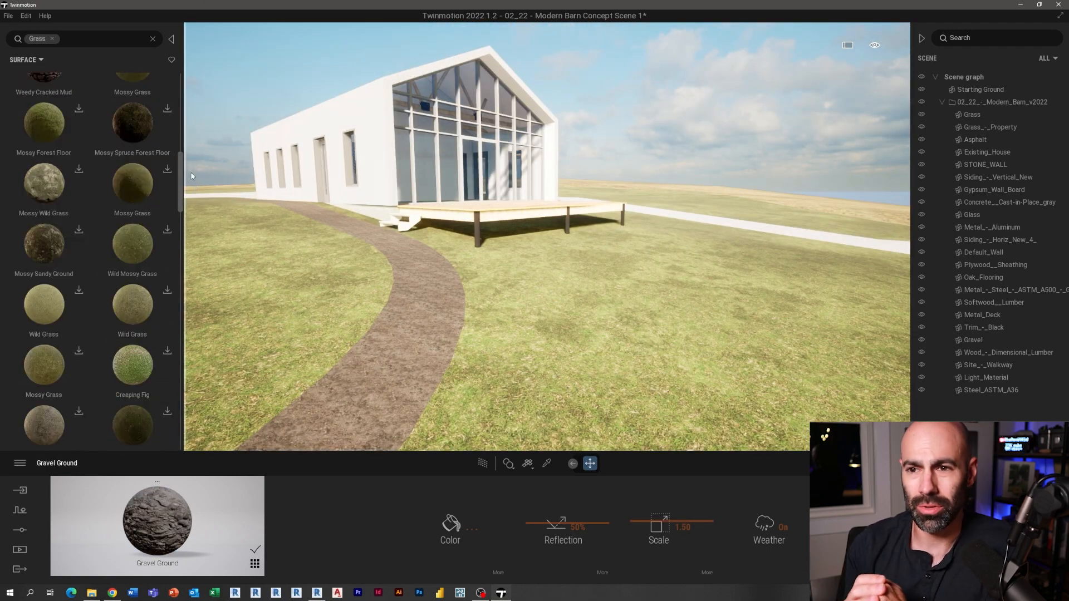
{"action": "left_click_drag", "start_coordinate": [101, 132], "coordinate": [504, 356]}
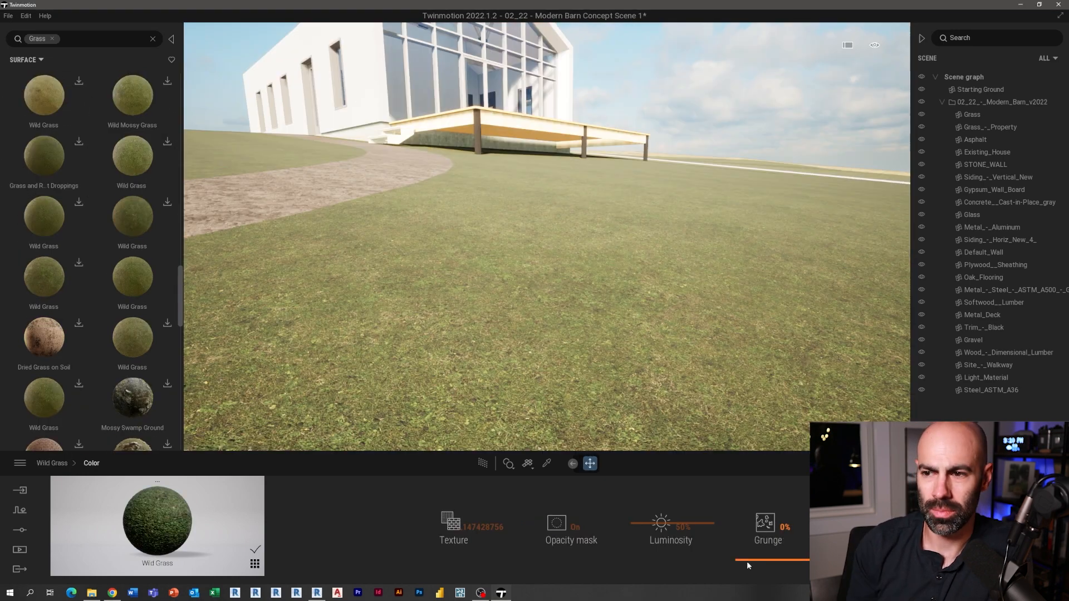
{"action": "left_click", "coordinate": [64, 463]}
{"action": "left_click", "coordinate": [877, 526]}
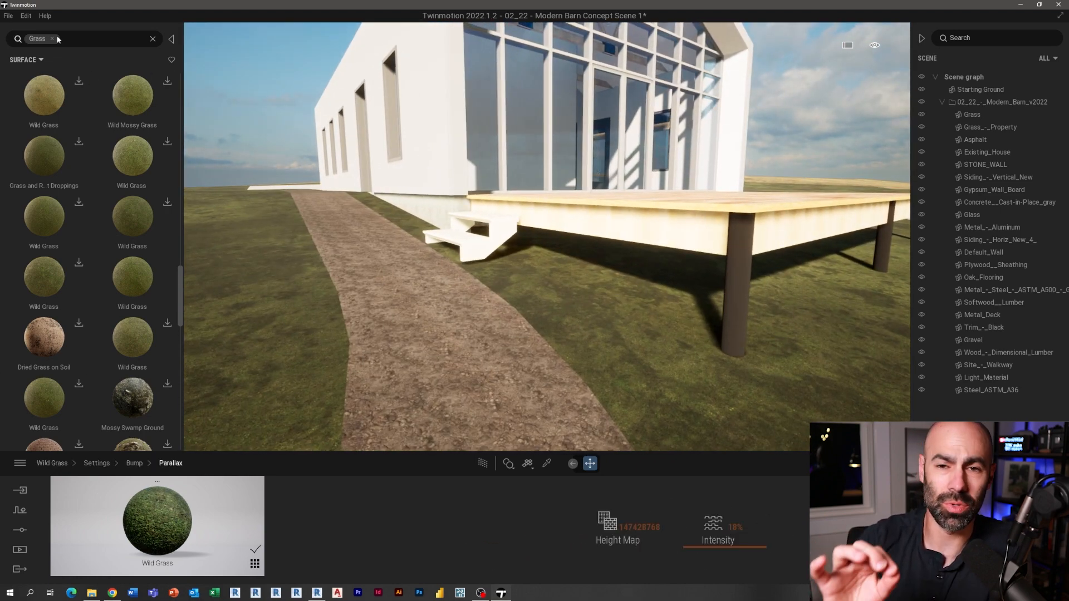
- Find Walnut Veneer among the Megascans wood veneer surfaces and apply it to the deck's side beam
{"action": "left_click", "coordinate": [34, 60]}
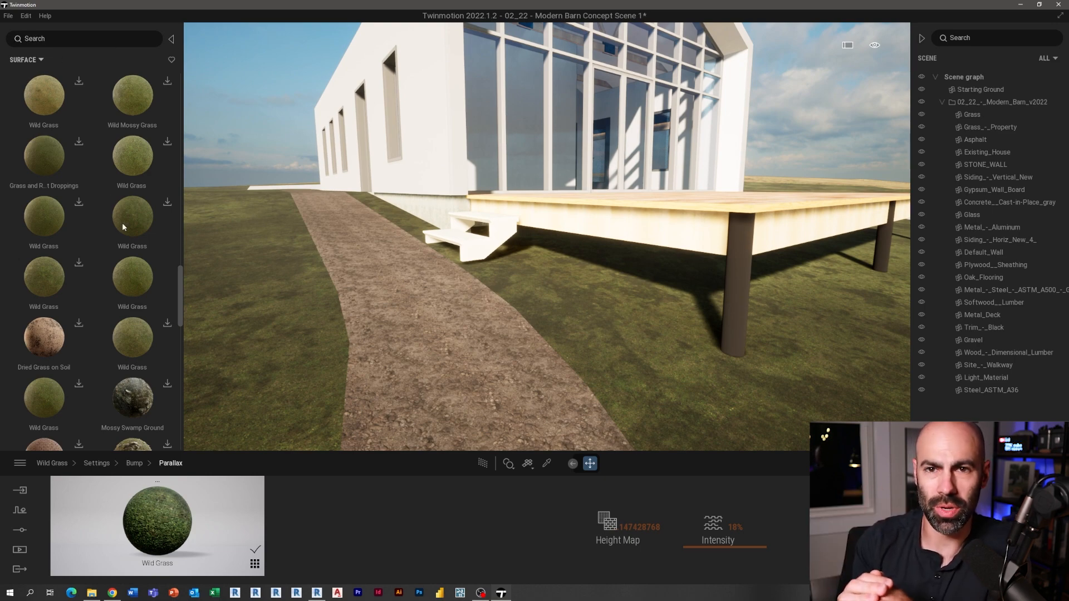
{"action": "left_click", "coordinate": [133, 110]}
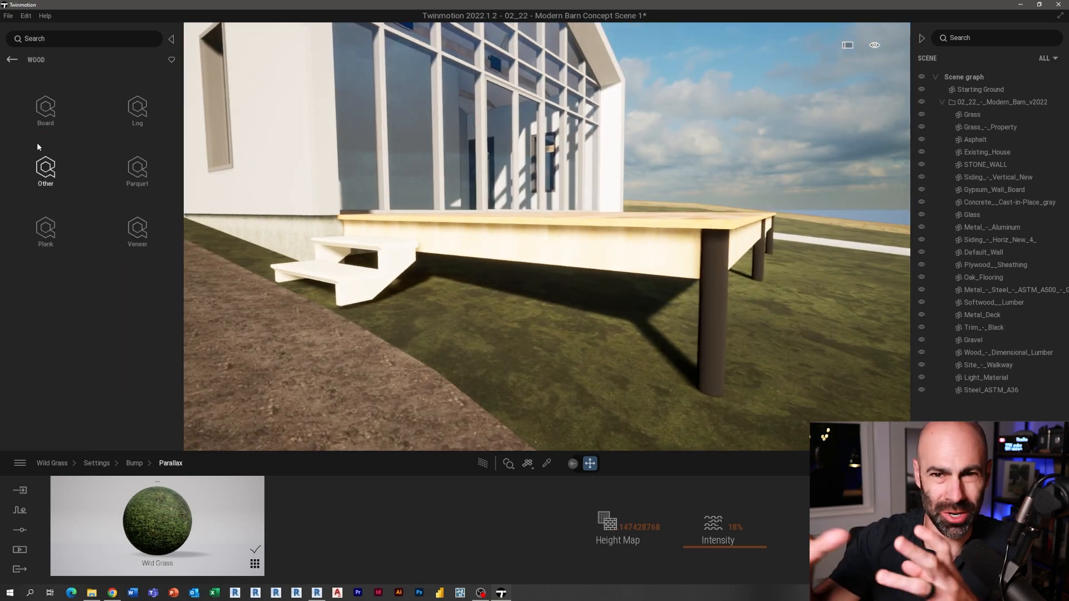
{"action": "left_click", "coordinate": [40, 129]}
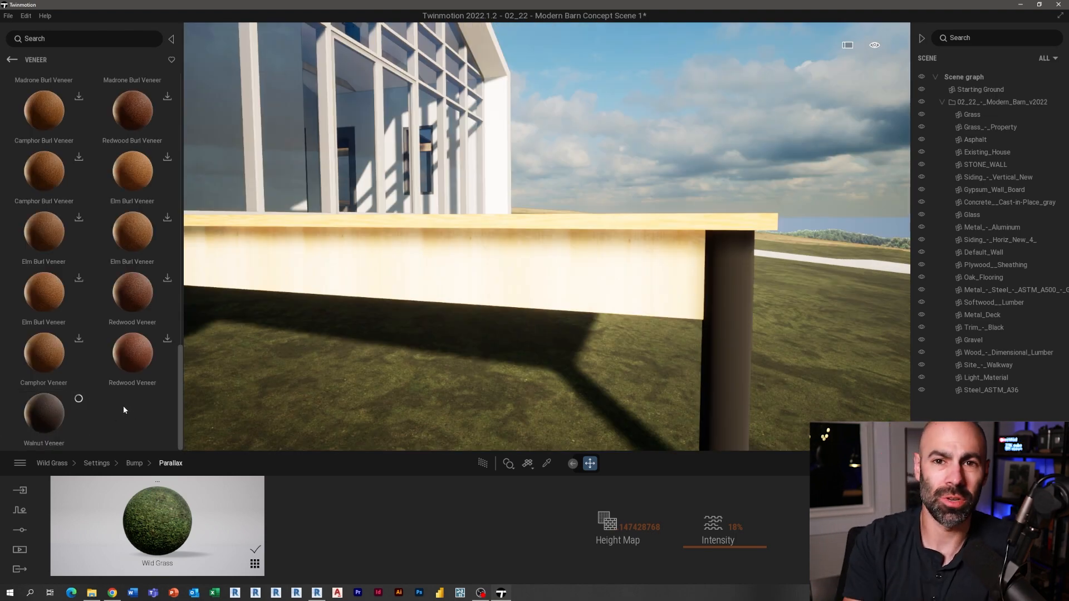
{"action": "left_click_drag", "start_coordinate": [31, 425], "coordinate": [548, 304]}
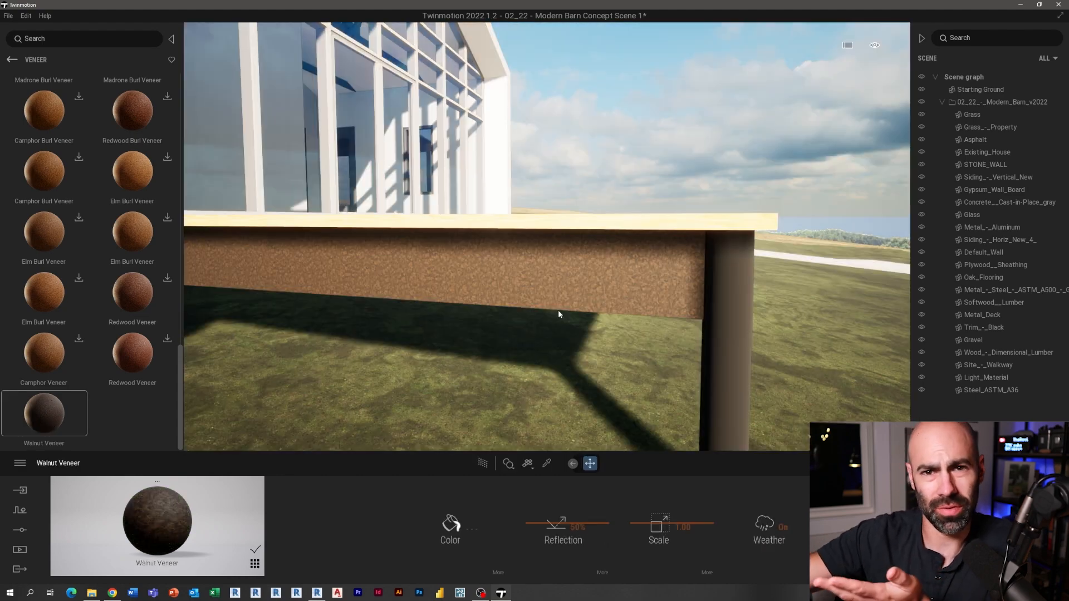
- Apply the Walnut Veneer material to the stairs leading up to the deck
{"action": "scroll", "coordinate": [583, 307], "scroll_direction": "up", "scroll_amount": 5}
{"action": "scroll", "coordinate": [494, 314], "scroll_direction": "down", "scroll_amount": 4}
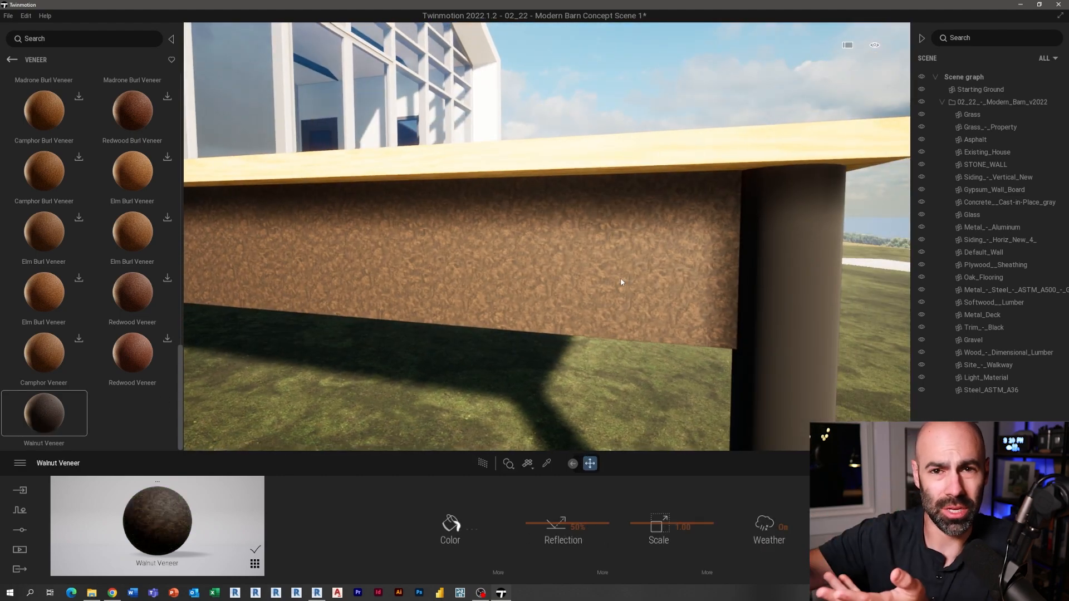
{"action": "scroll", "coordinate": [626, 278], "scroll_direction": "down", "scroll_amount": 4}
{"action": "middle_click_drag", "start_coordinate": [471, 270], "coordinate": [418, 271]}
{"action": "left_click_drag", "start_coordinate": [72, 407], "coordinate": [449, 336]}
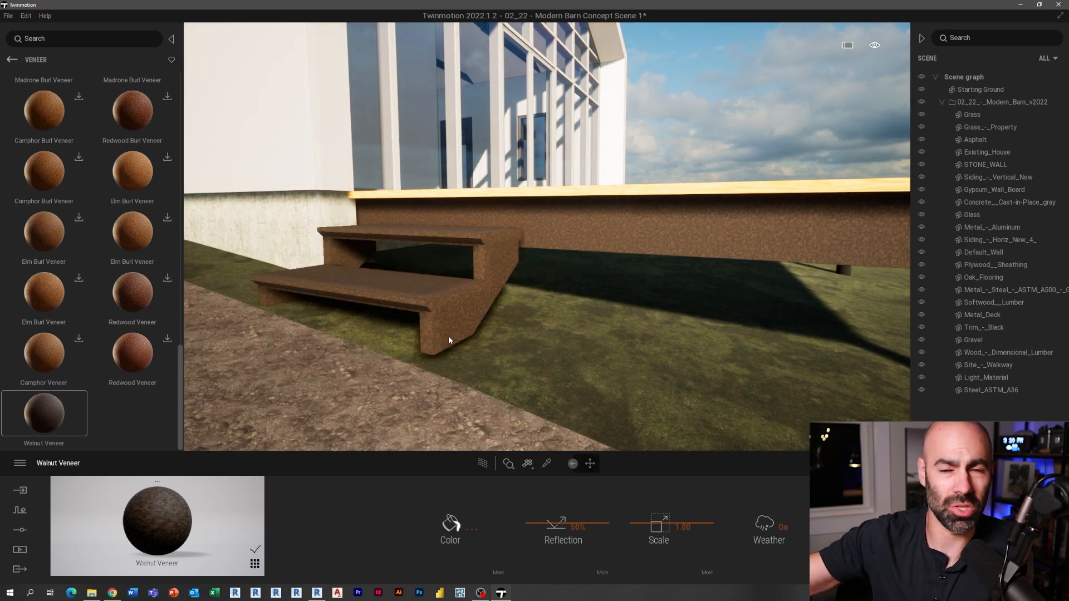
- Apply Stained Concrete Wall from the Megascans cast in situ concrete surfaces to the barn's foundation wall, with a scale of 2.74
{"action": "right_click_drag", "start_coordinate": [449, 333], "coordinate": [390, 311]}
{"action": "middle_click_drag", "start_coordinate": [390, 312], "coordinate": [1, 65], "text": "shift"}
{"action": "triple_click", "coordinate": [13, 59]}
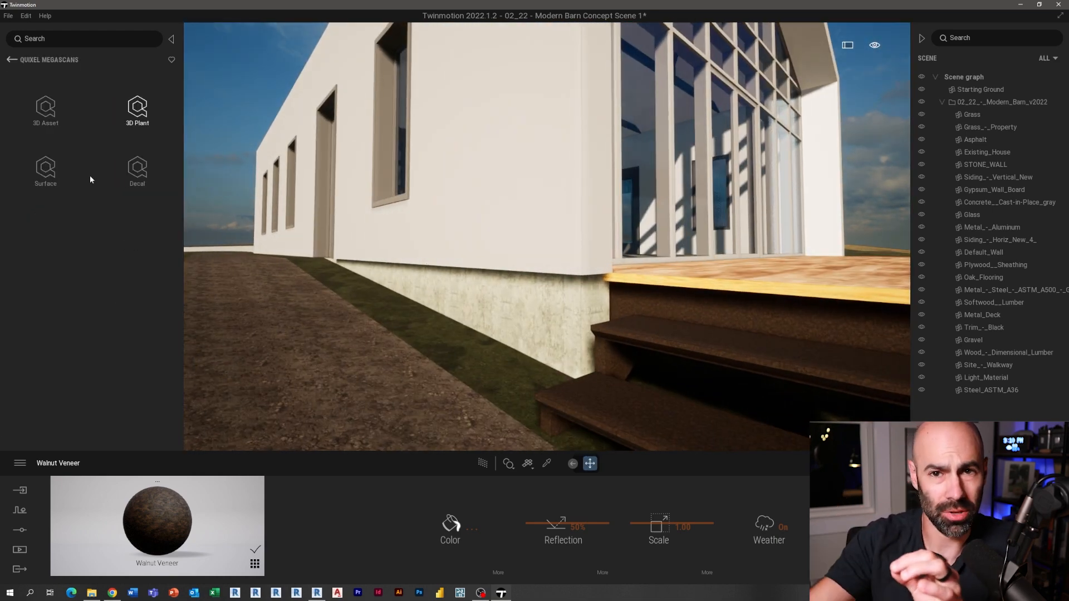
{"action": "left_click", "coordinate": [49, 169]}
{"action": "left_click", "coordinate": [44, 228]}
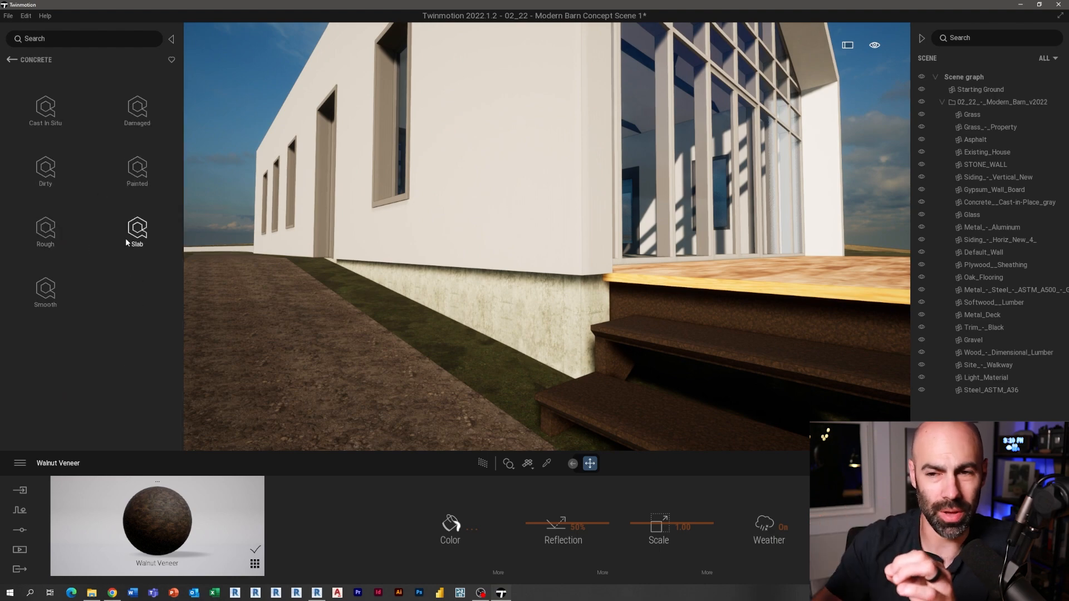
{"action": "left_click", "coordinate": [69, 107]}
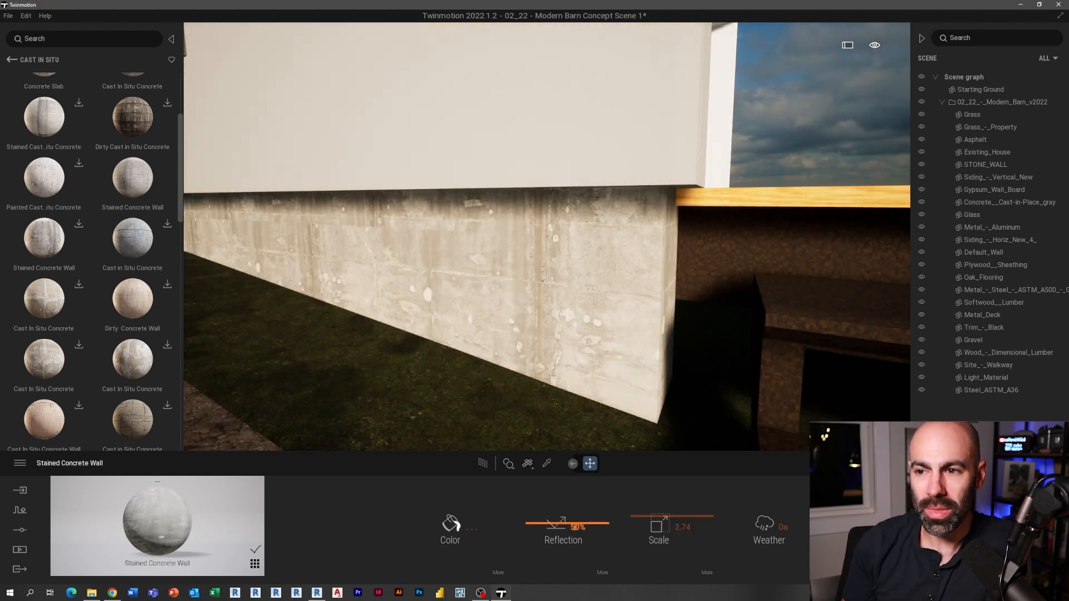
- Set the Stained Concrete Wall material's color grunge to 33%
{"action": "left_click", "coordinate": [498, 571]}
{"action": "left_click_drag", "start_coordinate": [750, 562], "coordinate": [770, 538]}
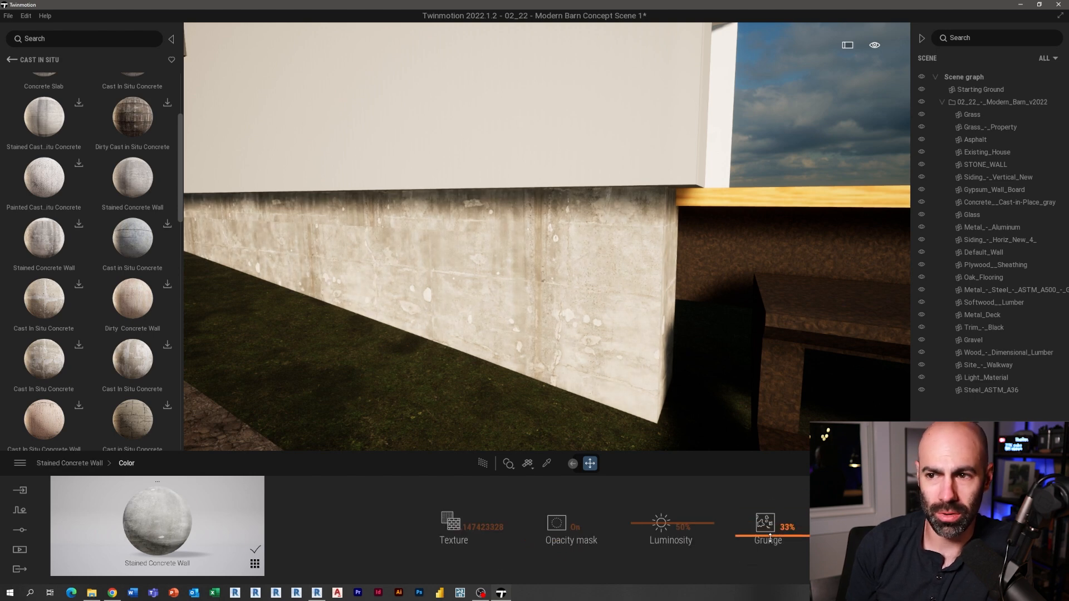
{"action": "left_click", "coordinate": [89, 465]}
- Turn on parallax in the Stained Concrete Wall material's bump settings and lower its intensity
{"action": "left_click", "coordinate": [500, 572]}
{"action": "left_click", "coordinate": [77, 463]}
{"action": "left_click", "coordinate": [601, 572]}
{"action": "left_click", "coordinate": [498, 573]}
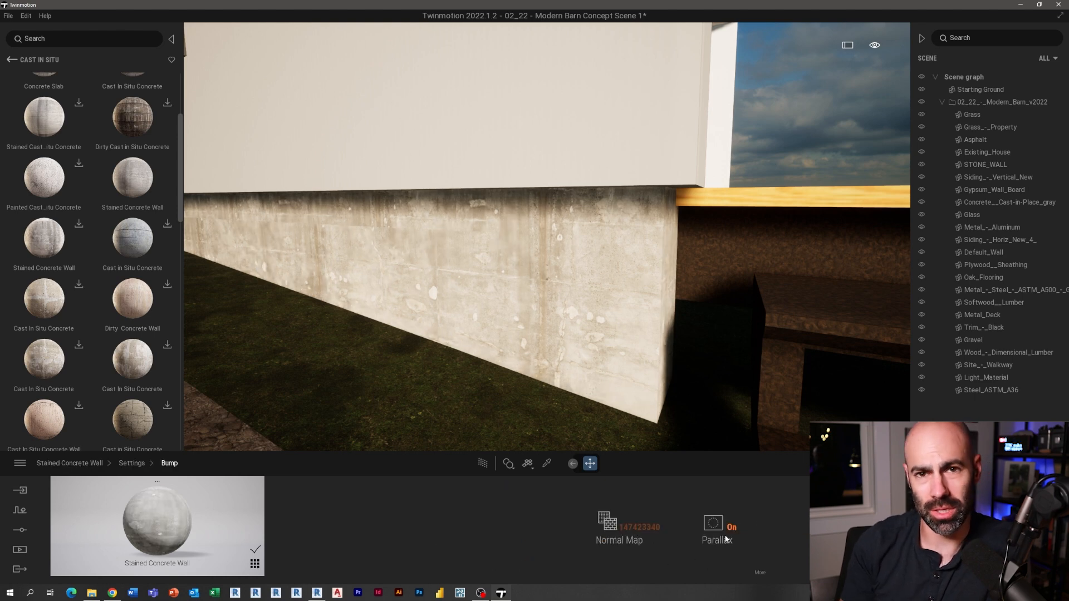
{"action": "left_click", "coordinate": [747, 569]}
{"action": "left_click_drag", "start_coordinate": [721, 529], "coordinate": [717, 547]}
- Find the light Wooden Planks surface among the Megascans wood planks and apply it to the deck floor
{"action": "key", "text": "d"}
{"action": "right_click_drag", "start_coordinate": [723, 300], "coordinate": [733, 307]}
{"action": "key", "text": "s"}
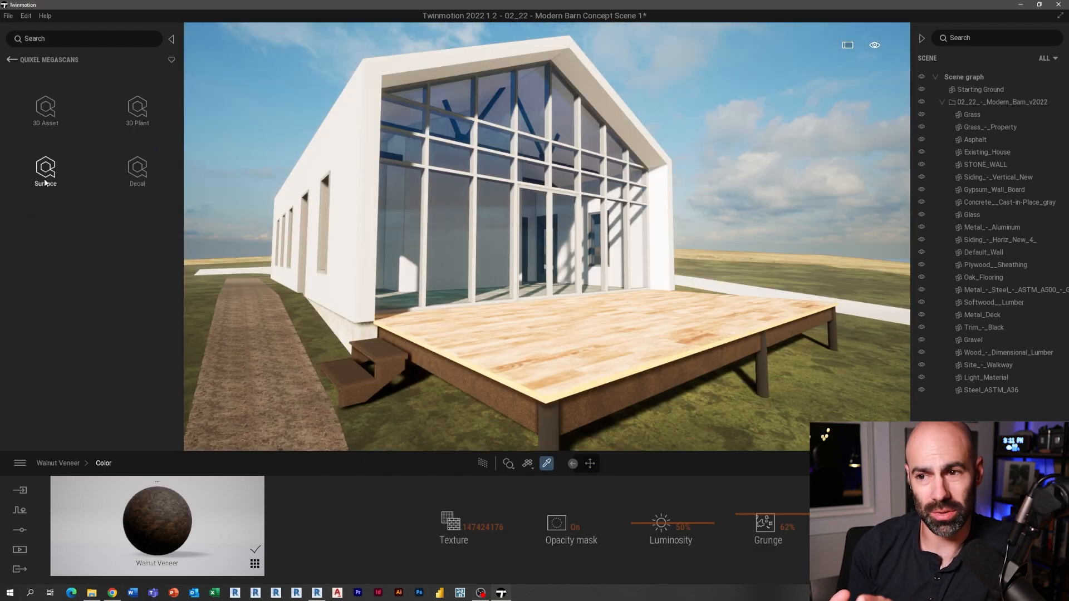
{"action": "left_click", "coordinate": [45, 182]}
{"action": "left_click", "coordinate": [136, 108]}
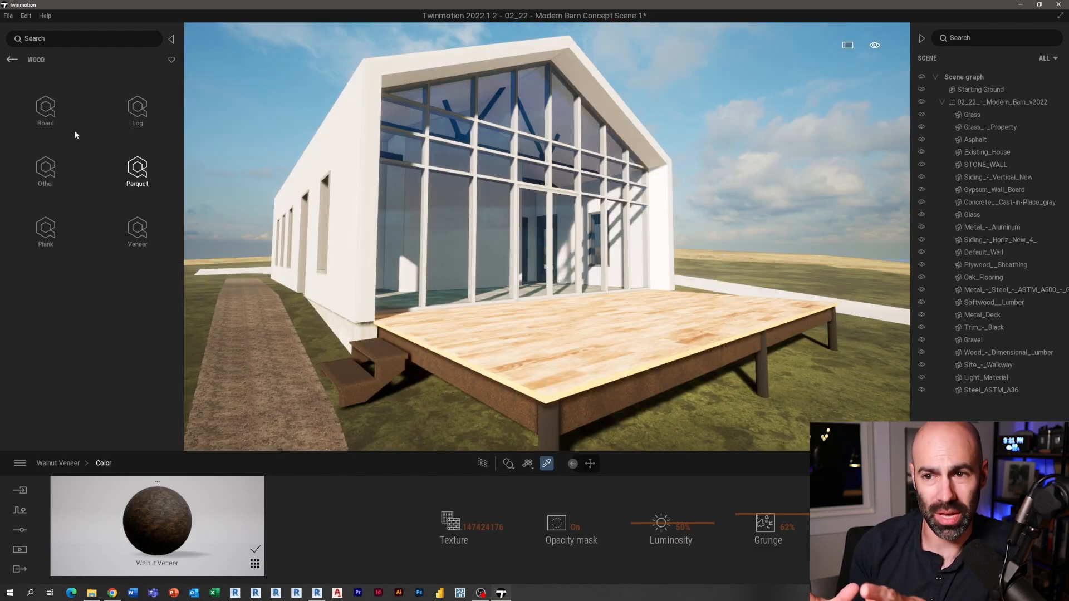
{"action": "left_click", "coordinate": [46, 229]}
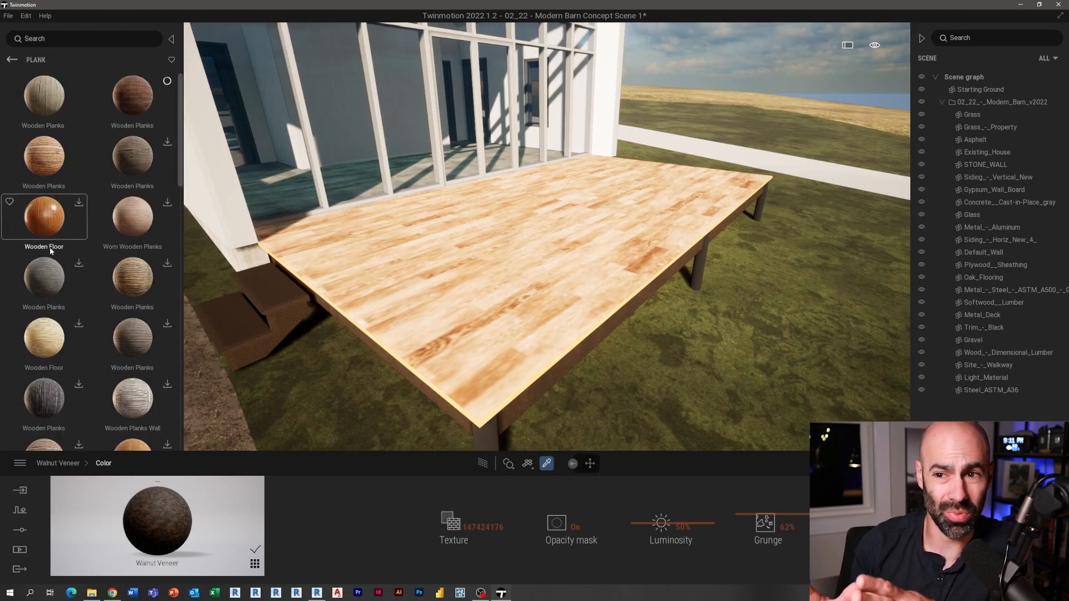
{"action": "left_click_drag", "start_coordinate": [44, 157], "coordinate": [388, 266]}
{"action": "left_click_drag", "start_coordinate": [57, 158], "coordinate": [406, 266]}
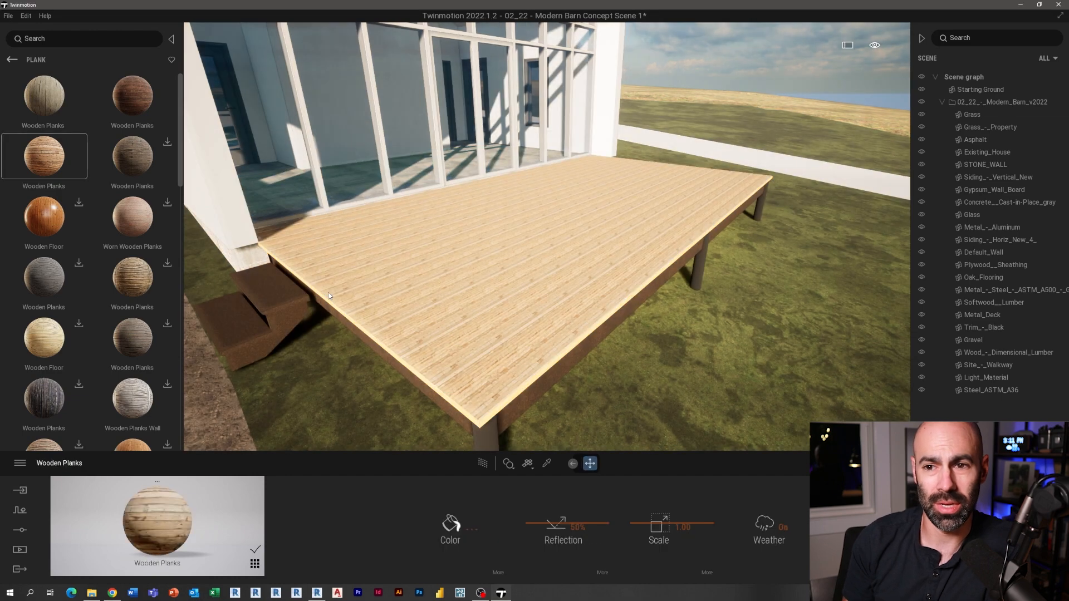
- Set the Wooden Planks material's scale to 5.19
{"action": "right_click_drag", "start_coordinate": [329, 296], "coordinate": [368, 331]}
{"action": "key", "text": "w"}
{"action": "left_click_drag", "start_coordinate": [659, 523], "coordinate": [696, 524]}
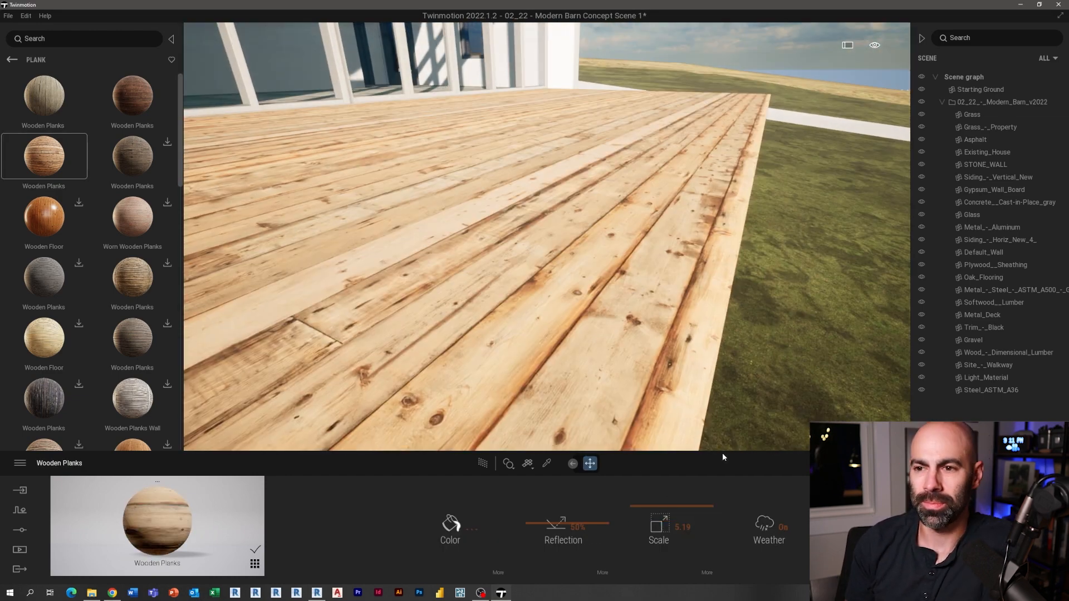
- Turn on parallax in the Wooden Planks material's bump settings and set its intensity to 9%
{"action": "left_click", "coordinate": [498, 572]}
{"action": "left_click", "coordinate": [498, 573]}
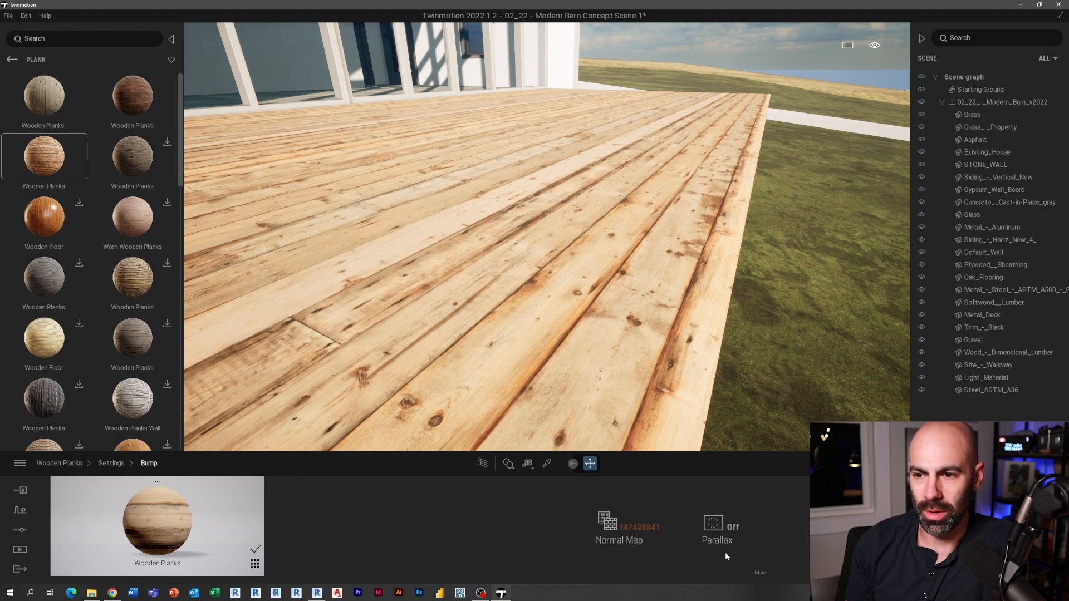
{"action": "left_click", "coordinate": [727, 539]}
{"action": "right_click_drag", "start_coordinate": [547, 236], "coordinate": [547, 140]}
{"action": "key", "text": "q"}
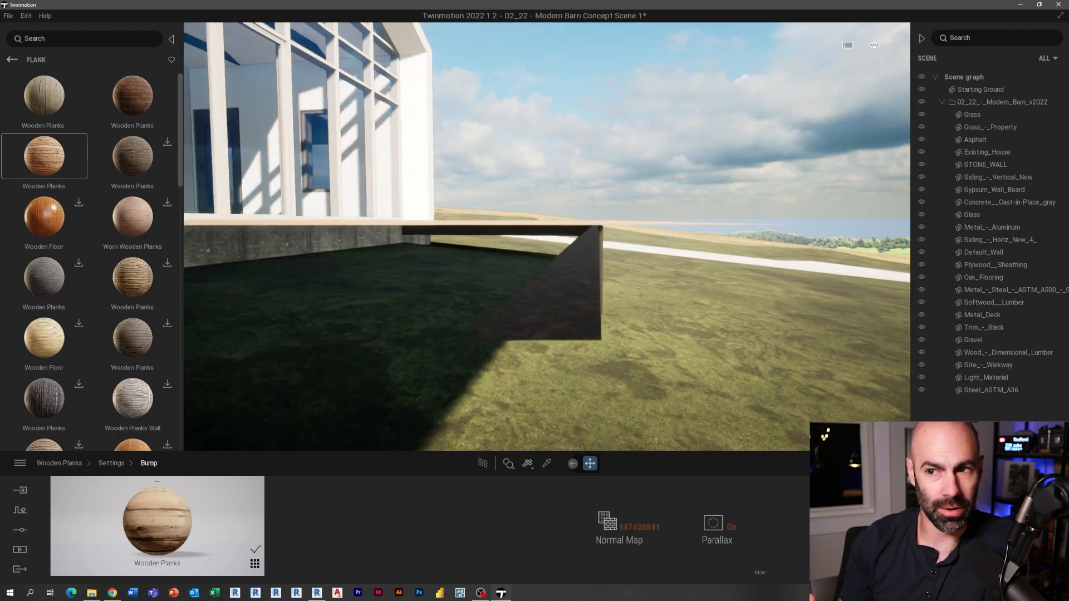
{"action": "key", "text": "e"}
{"action": "right_click_drag", "start_coordinate": [547, 236], "coordinate": [651, 237]}
{"action": "key", "text": "s"}
{"action": "key", "text": "w"}
{"action": "left_click", "coordinate": [714, 524]}
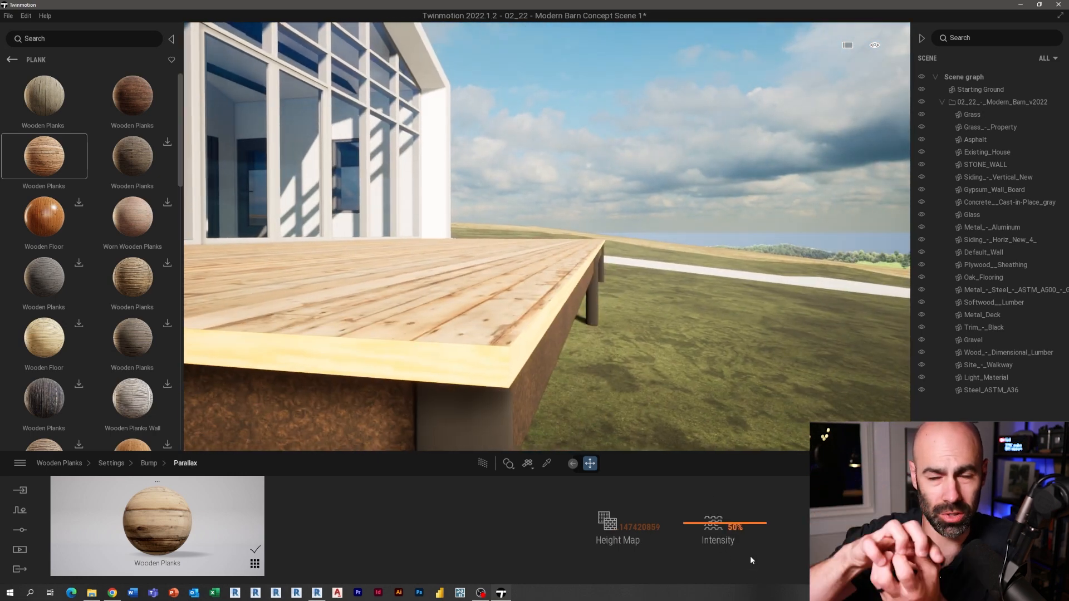
{"action": "left_click_drag", "start_coordinate": [716, 523], "coordinate": [702, 553]}
- Apply the Wooden Planks material to the deck floor's edge band
{"action": "middle_click_drag", "start_coordinate": [557, 357], "coordinate": [467, 346], "text": "shift"}
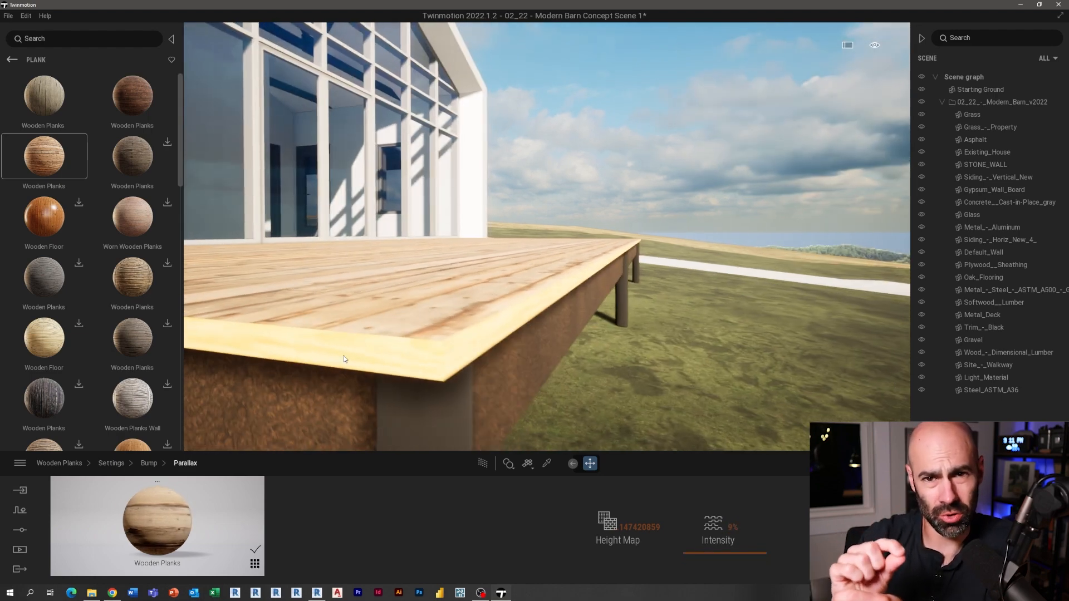
{"action": "left_click_drag", "start_coordinate": [44, 157], "coordinate": [353, 324]}
{"action": "middle_click_drag", "start_coordinate": [353, 324], "coordinate": [470, 313], "text": "shift"}
- Apply the black Painted Wooden Facade plank surface to the barn's side wall siding
{"action": "key", "text": "w"}
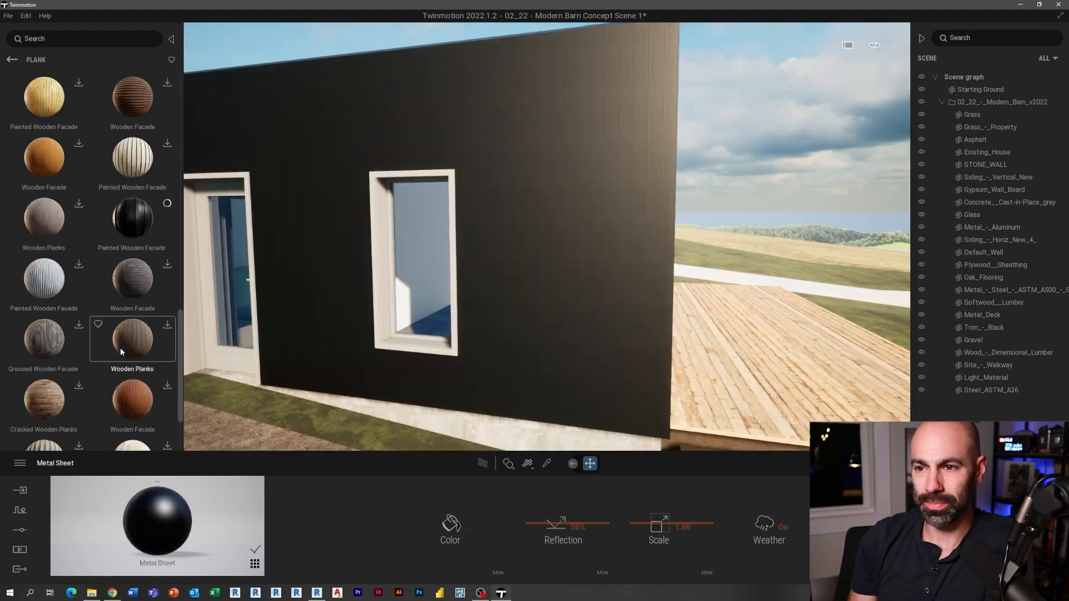
{"action": "scroll", "coordinate": [122, 352], "scroll_direction": "down", "scroll_amount": 2}
{"action": "scroll", "coordinate": [117, 323], "scroll_direction": "down", "scroll_amount": 2}
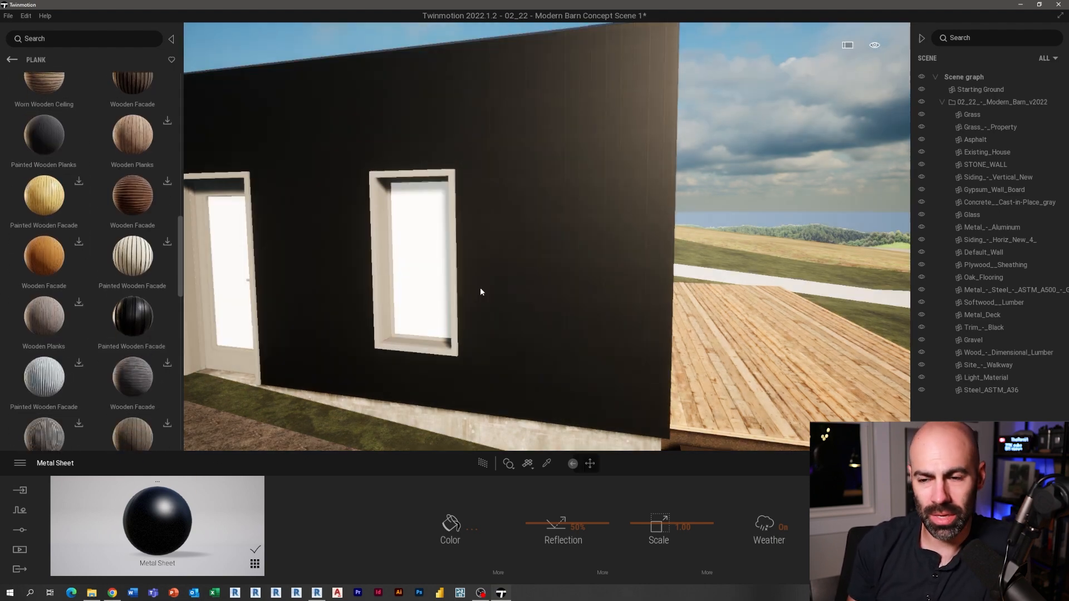
{"action": "left_click_drag", "start_coordinate": [480, 288], "coordinate": [485, 298]}
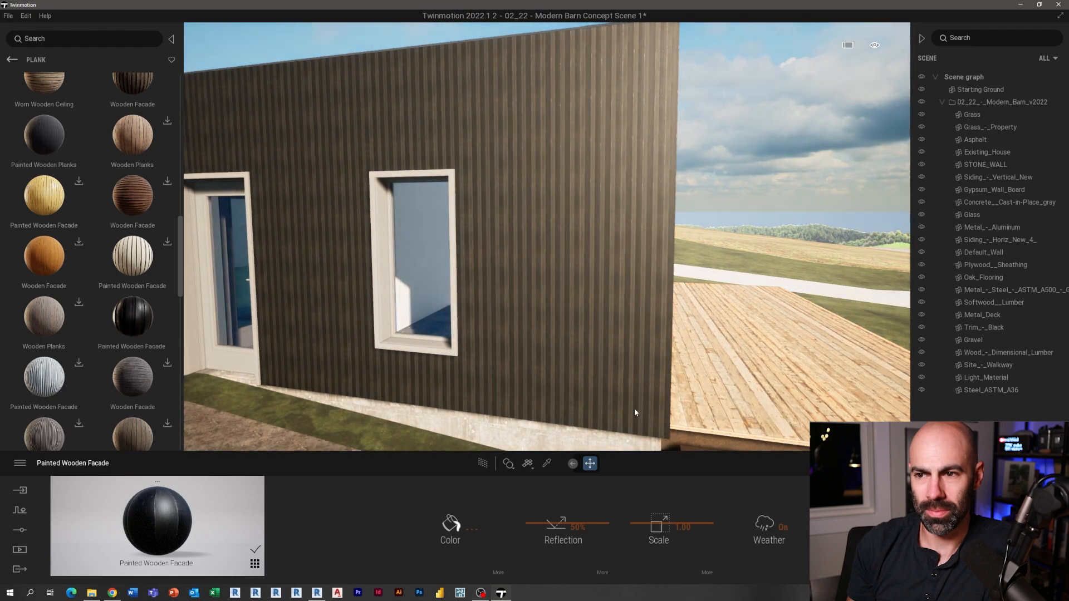
- Sample the aluminum material of the glazed gable wall's frames with the material picker
{"action": "scroll", "coordinate": [624, 367], "scroll_direction": "up", "scroll_amount": 3}
{"action": "middle_click_drag", "start_coordinate": [606, 305], "coordinate": [467, 264], "text": "shift"}
{"action": "scroll", "coordinate": [529, 268], "scroll_direction": "up", "scroll_amount": 5}
{"action": "scroll", "coordinate": [557, 334], "scroll_direction": "down", "scroll_amount": 6}
{"action": "scroll", "coordinate": [575, 346], "scroll_direction": "up", "scroll_amount": 3}
{"action": "middle_click_drag", "start_coordinate": [575, 346], "coordinate": [474, 338], "text": "shift"}
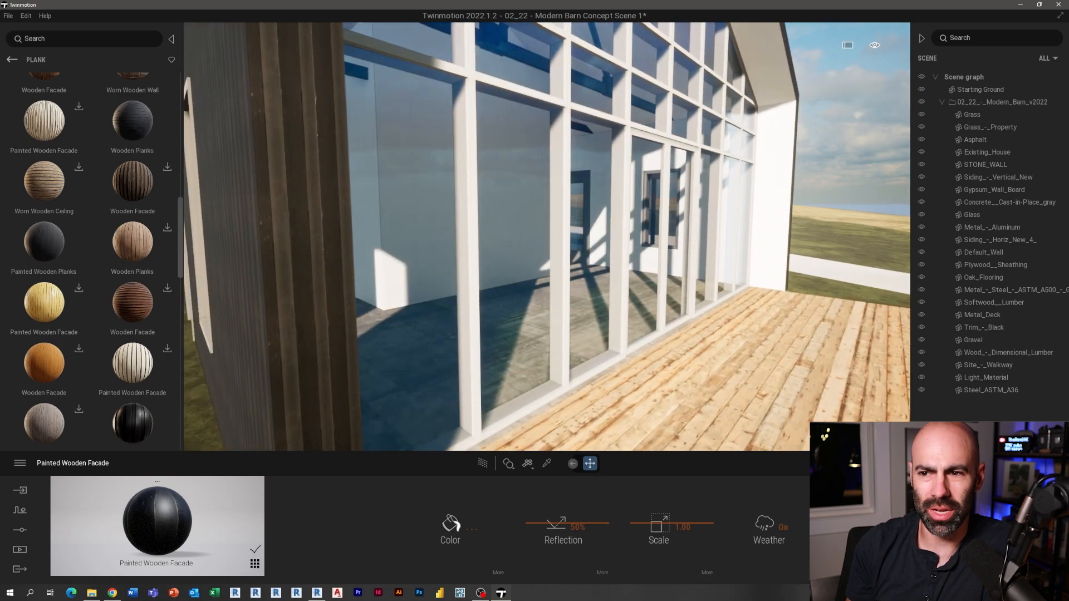
{"action": "left_click", "coordinate": [519, 410]}
- Download a Scratched Painted Steel surface from the Megascans gun metals and apply it to the glazed wall's frames
{"action": "left_click", "coordinate": [12, 59]}
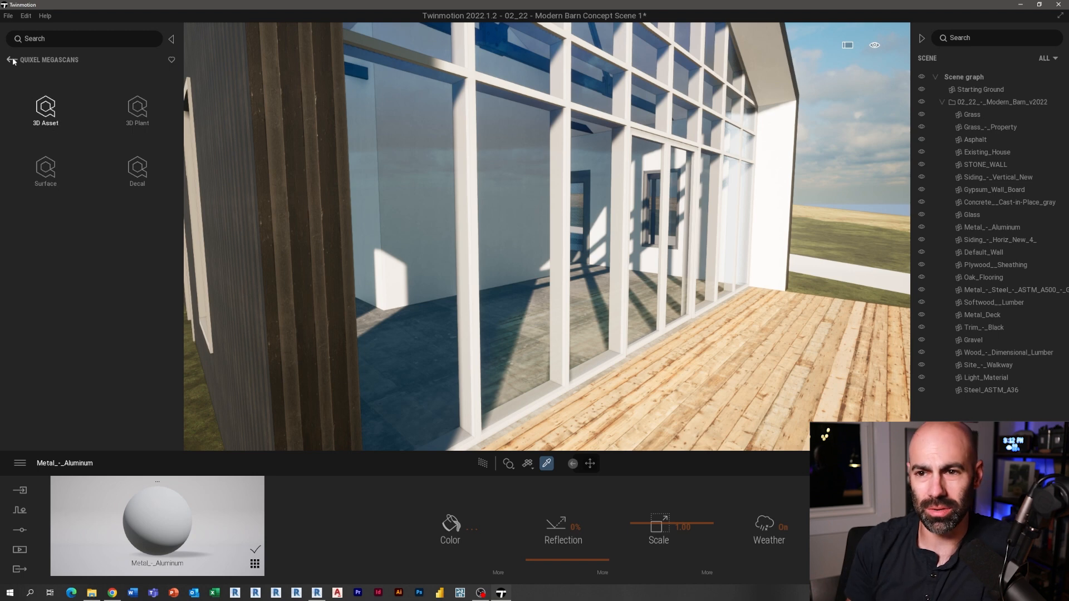
{"action": "left_click", "coordinate": [47, 170]}
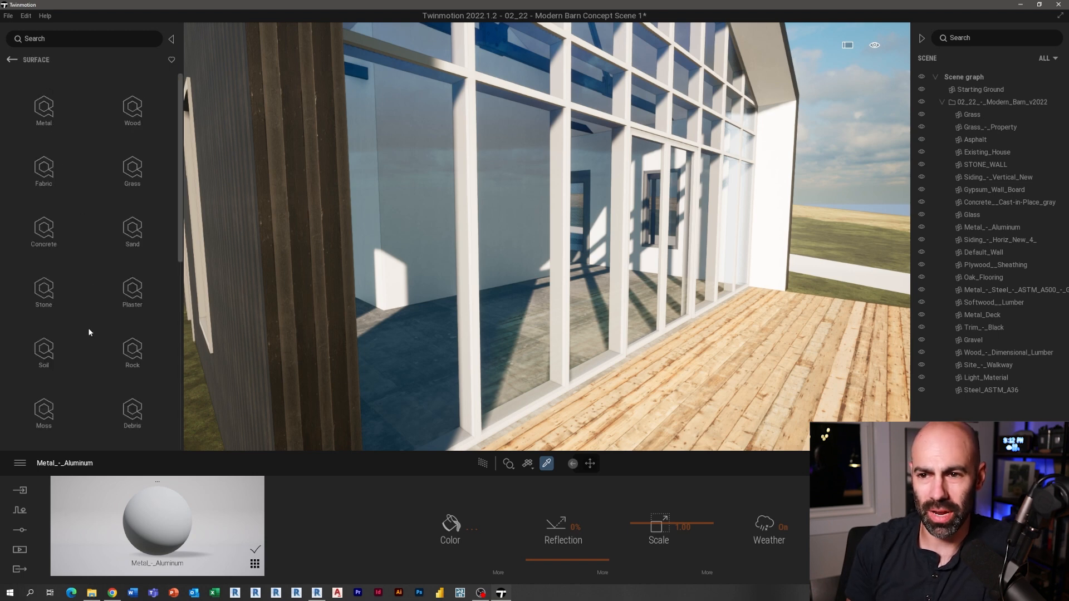
{"action": "left_click", "coordinate": [44, 108]}
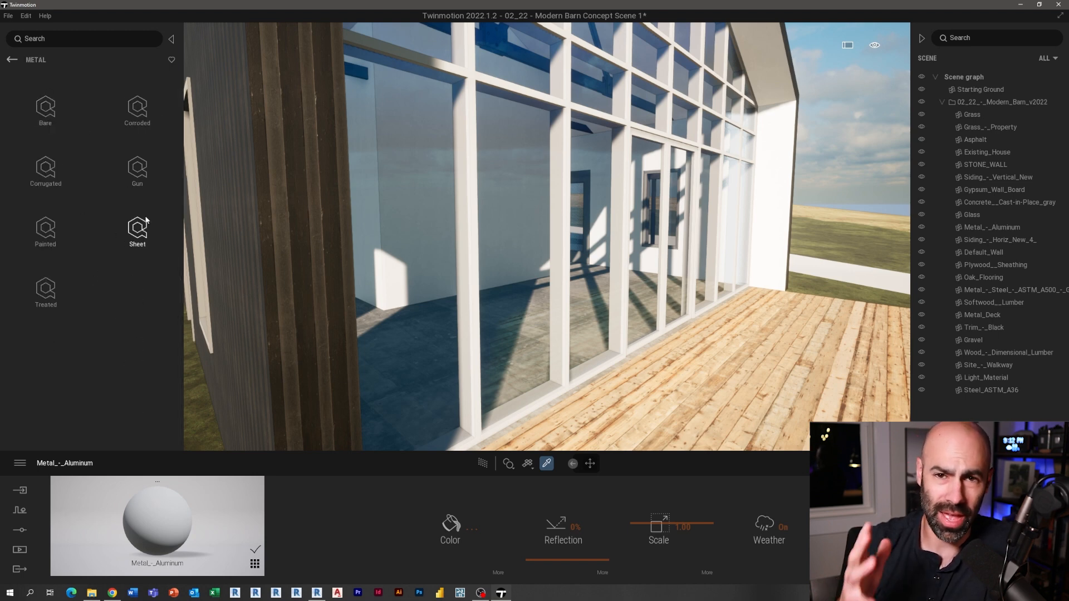
{"action": "left_click", "coordinate": [137, 170]}
{"action": "scroll", "coordinate": [105, 273], "scroll_direction": "down", "scroll_amount": 5}
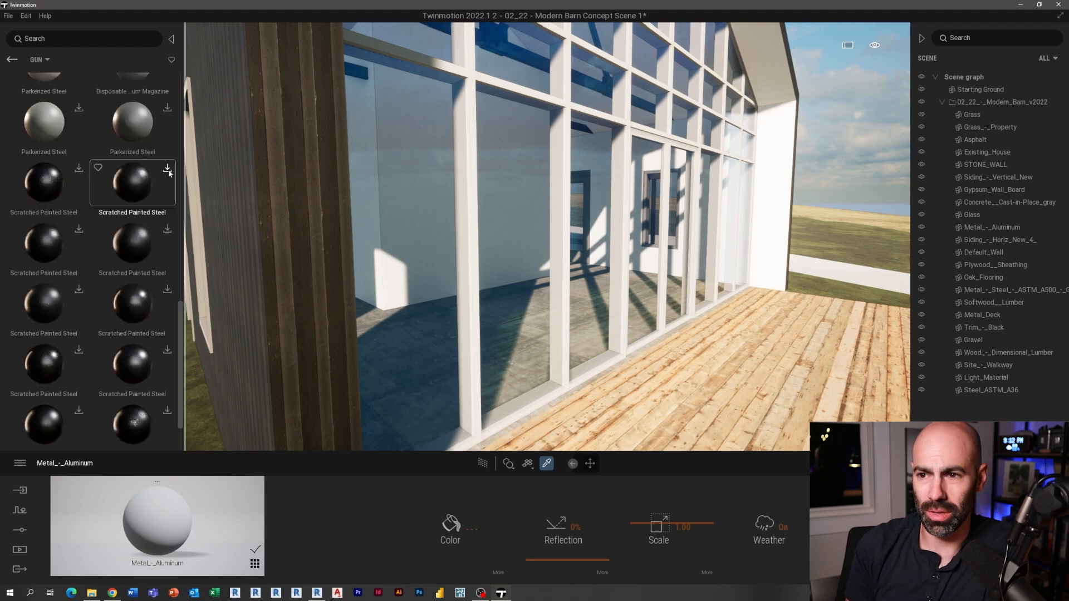
{"action": "left_click", "coordinate": [172, 220]}
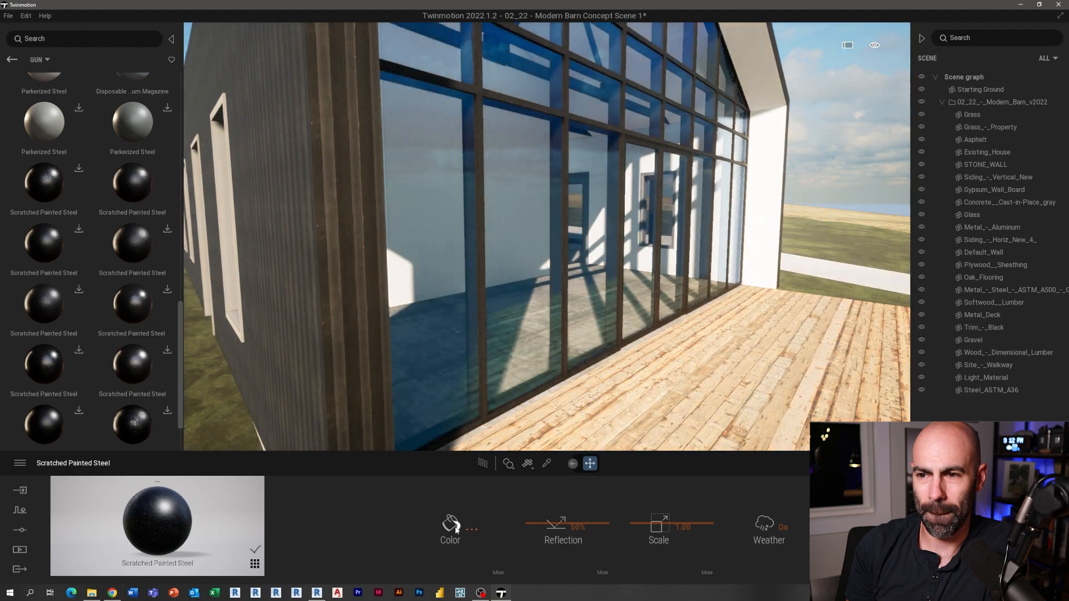
- Apply the Scratched Painted Steel material to the window trim on the barn's side wall
{"action": "key", "text": "a"}
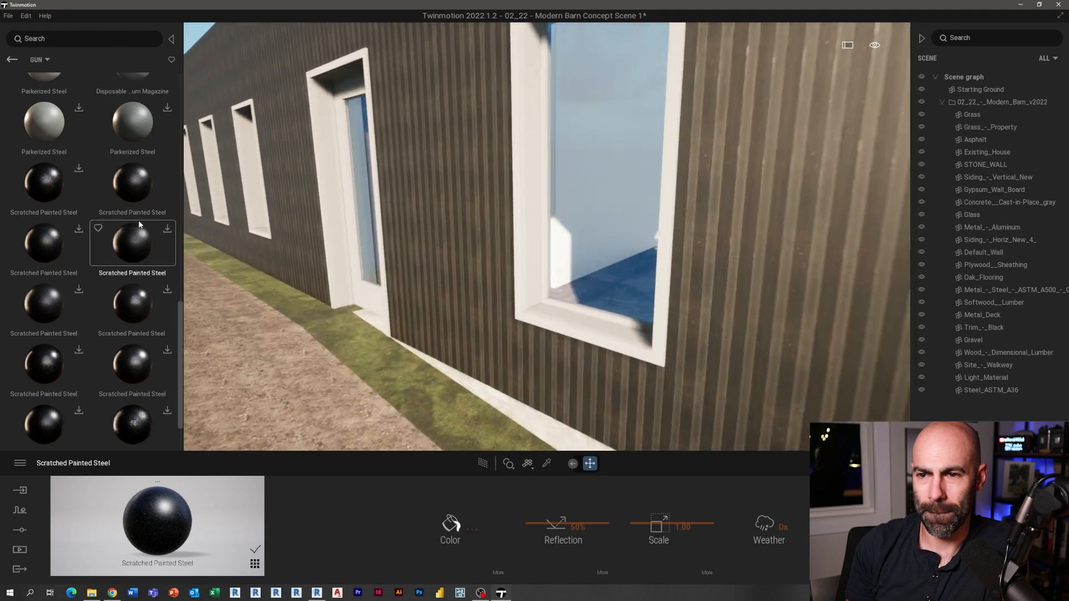
{"action": "mouse_move", "coordinate": [134, 178]}
{"action": "left_mouse_down"}
{"action": "mouse_move", "coordinate": [555, 340]}
{"action": "mouse_move", "coordinate": [549, 321]}
{"action": "left_mouse_up"}
{"action": "right_click_drag", "start_coordinate": [571, 338], "coordinate": [573, 379]}
{"action": "key", "text": "w"}
{"action": "key", "text": "q"}
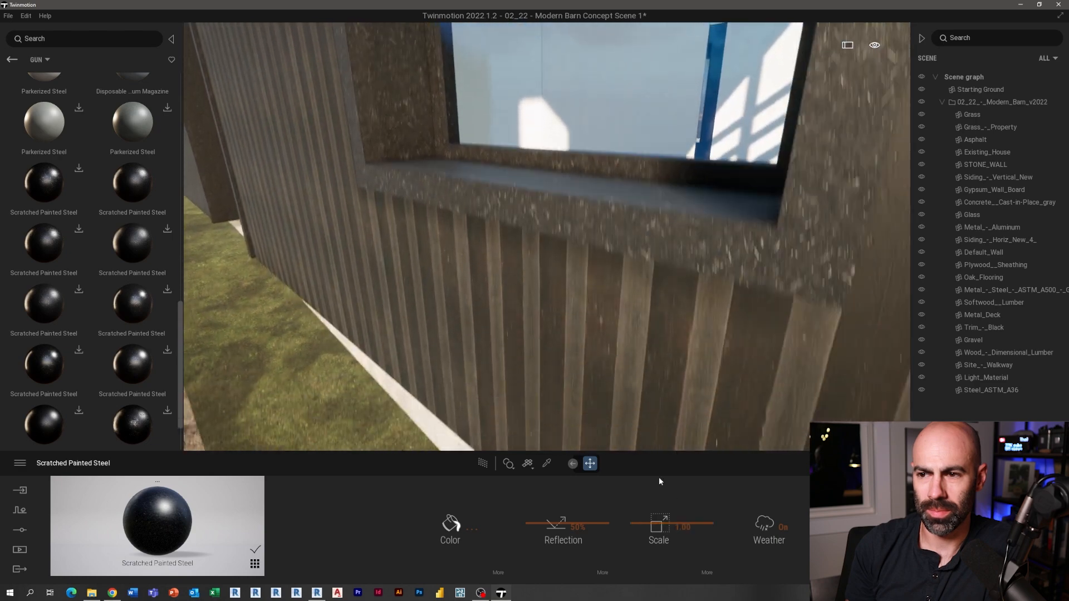
- Set the window trim's Scratched Painted Steel to 74% reflection and 0.0001 scale, and open its colour for editing
{"action": "left_click_drag", "start_coordinate": [561, 523], "coordinate": [564, 506]}
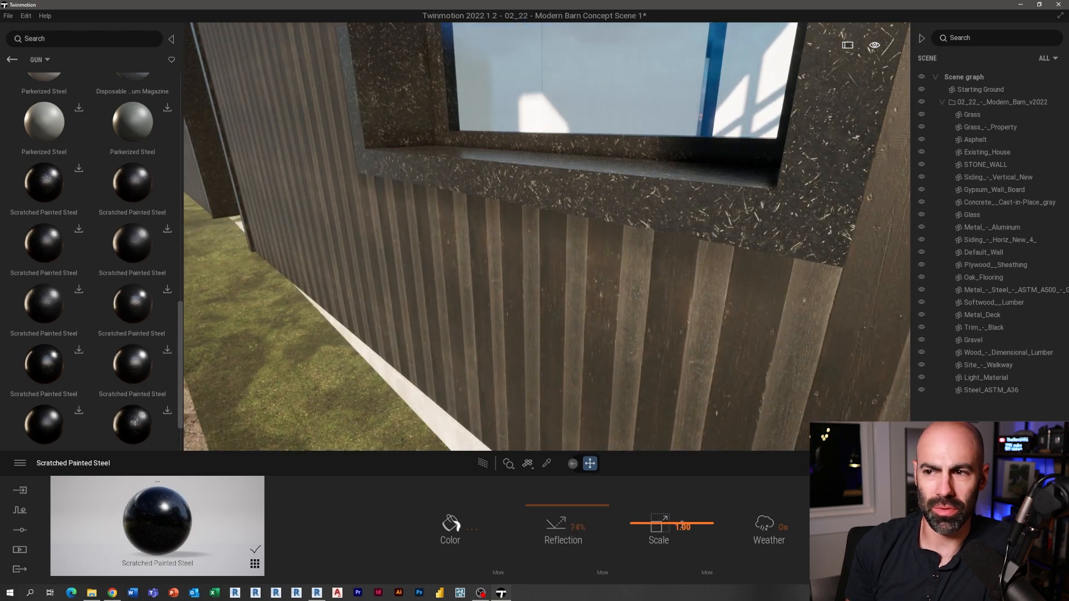
{"action": "type", "text": ".5"}
{"action": "key", "text": "Return"}
{"action": "mouse_move", "coordinate": [599, 192]}
{"action": "right_mouse_down"}
{"action": "mouse_move", "coordinate": [652, 218]}
{"action": "mouse_move", "coordinate": [616, 196]}
{"action": "mouse_move", "coordinate": [613, 175]}
{"action": "mouse_move", "coordinate": [602, 195]}
{"action": "right_mouse_up"}
{"action": "type", "text": "SEdw"}
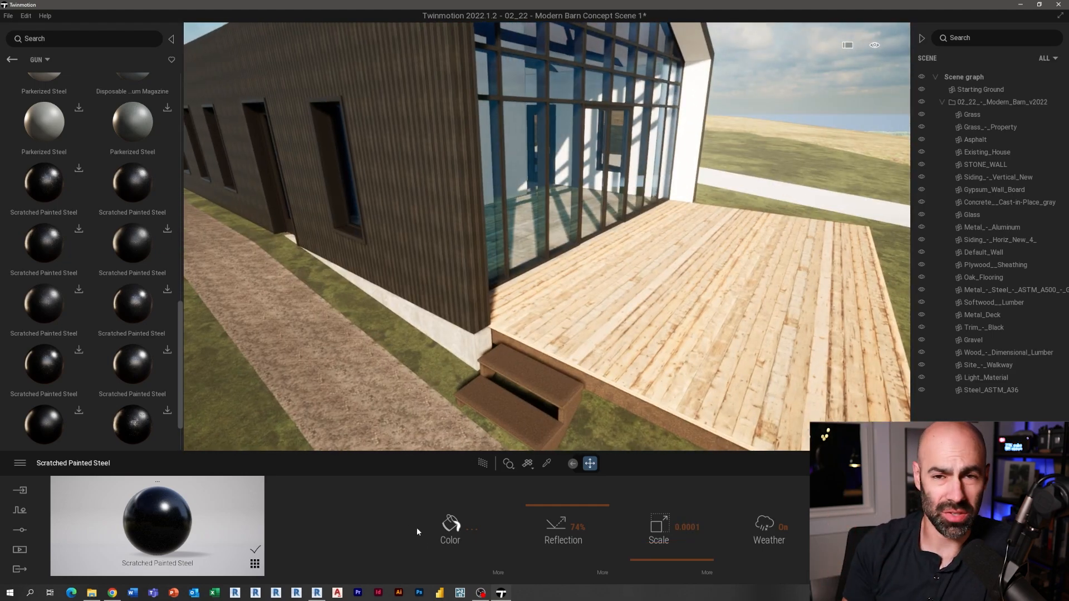
{"action": "left_click", "coordinate": [450, 524]}
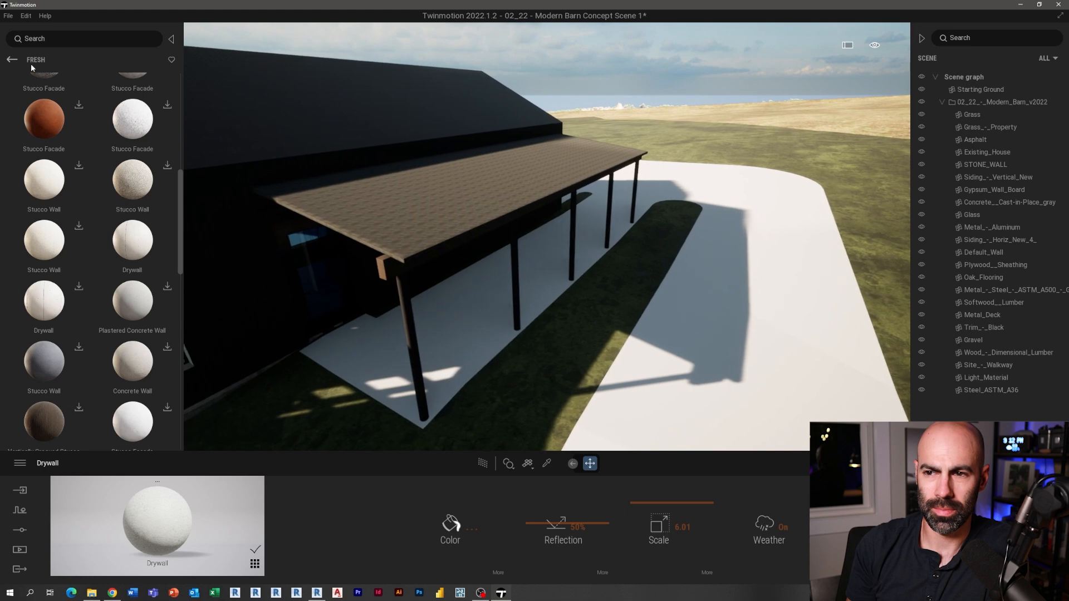
- Browse the Megascans metal surfaces and open the corrugated category
{"action": "left_click", "coordinate": [12, 59]}
{"action": "left_click", "coordinate": [46, 109]}
{"action": "left_click", "coordinate": [134, 169]}
{"action": "left_click", "coordinate": [49, 169]}
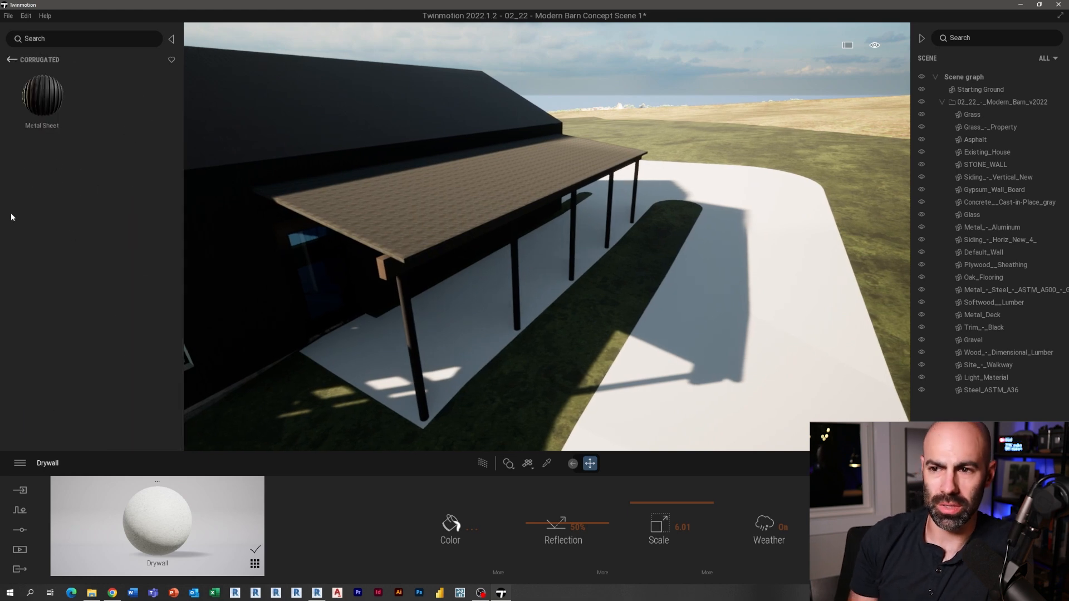
{"action": "scroll", "coordinate": [98, 273], "scroll_direction": "down", "scroll_amount": 2}
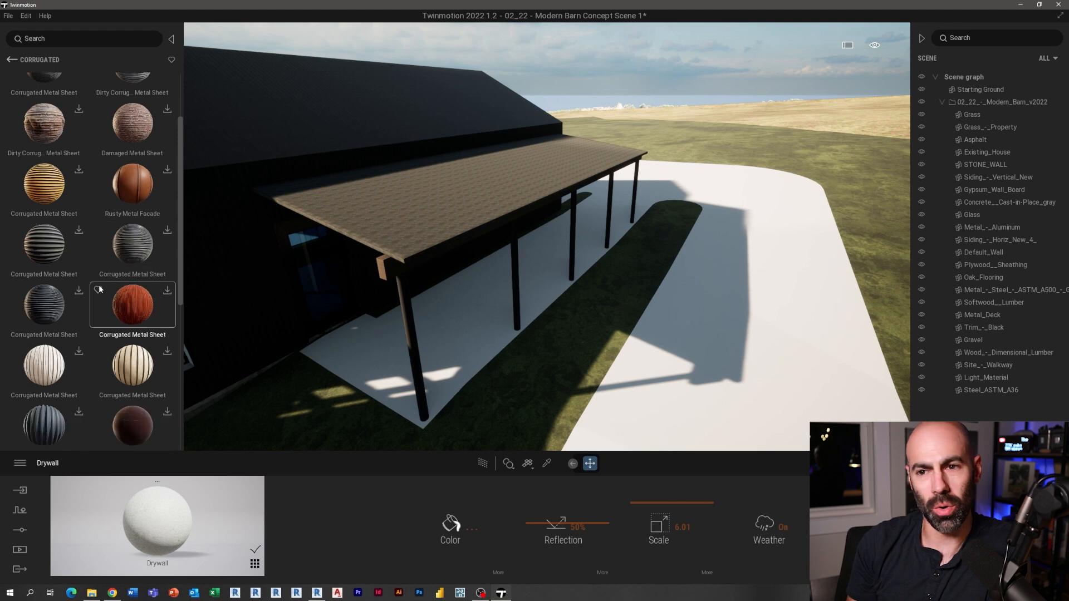
{"action": "scroll", "coordinate": [99, 285], "scroll_direction": "down", "scroll_amount": 2}
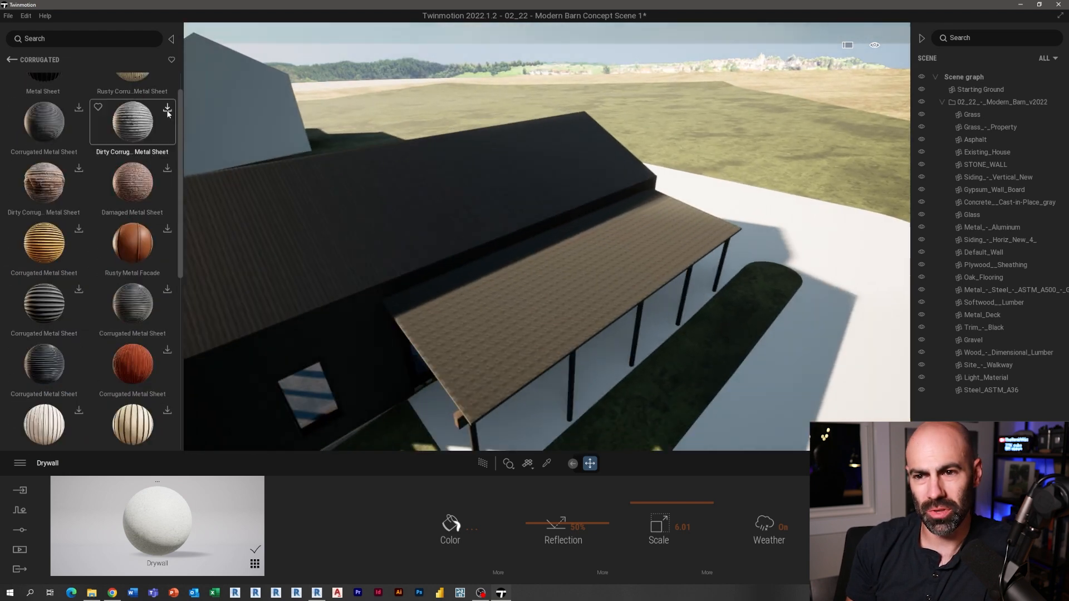
- Download the Dirty Corrugated Metal Sheet surface and apply it to the porch roof
{"action": "left_click", "coordinate": [167, 110]}
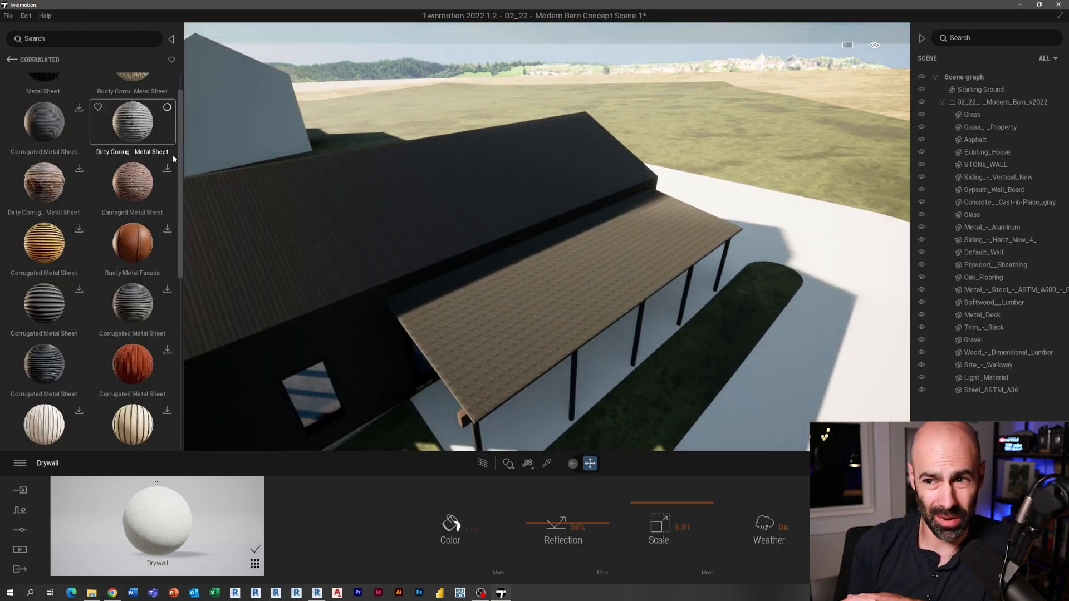
{"action": "left_click_drag", "start_coordinate": [134, 122], "coordinate": [463, 293]}
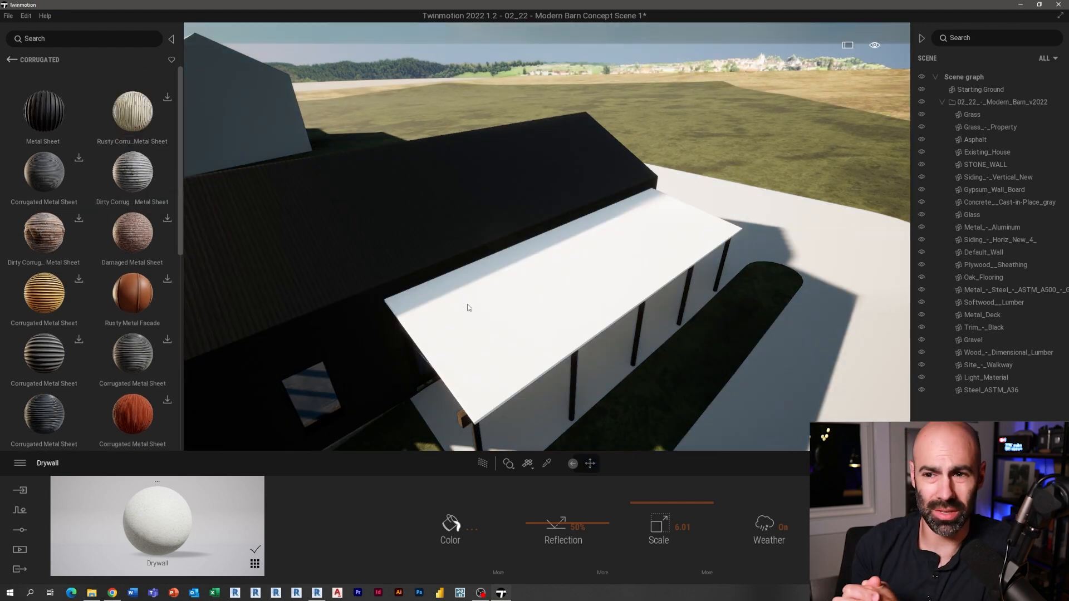
{"action": "scroll", "coordinate": [692, 370], "scroll_direction": "up", "scroll_amount": 5}
{"action": "scroll", "coordinate": [648, 292], "scroll_direction": "up", "scroll_amount": 4}
- Sample the porch roof material and set its texture rotation to 90°
{"action": "key", "text": "t"}
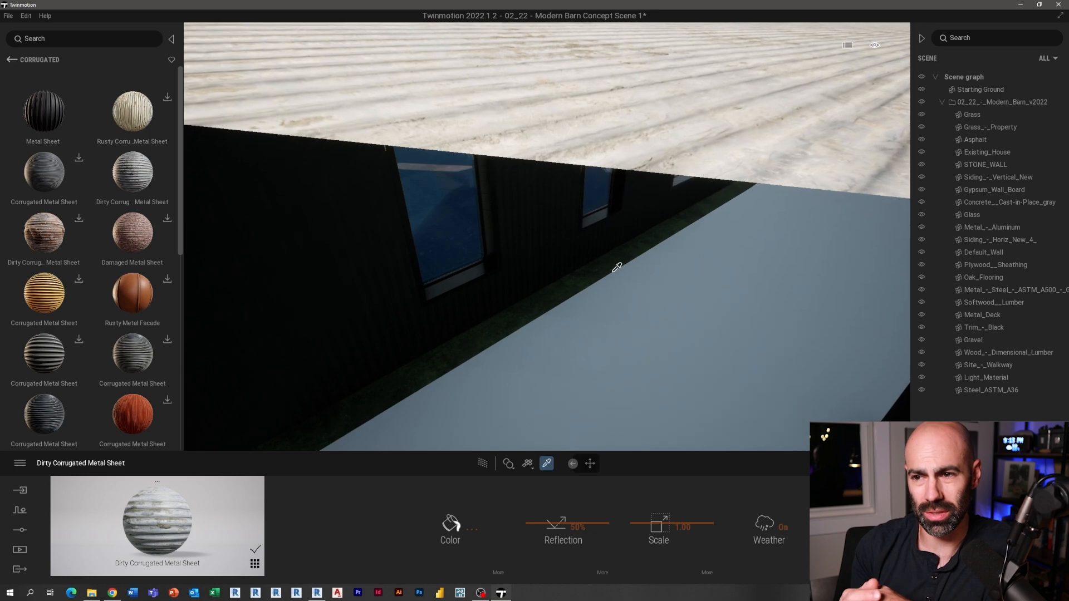
{"action": "scroll", "coordinate": [622, 264], "scroll_direction": "down", "scroll_amount": 5}
{"action": "left_click", "coordinate": [706, 572]}
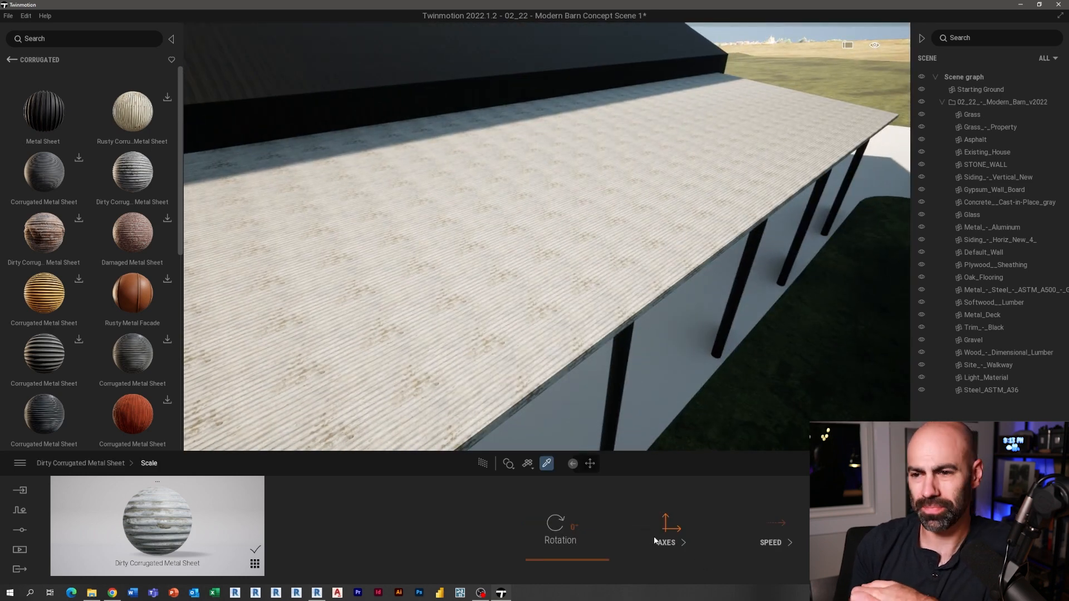
{"action": "left_click_drag", "start_coordinate": [570, 529], "coordinate": [587, 520]}
{"action": "type", "text": "90"}
{"action": "key", "text": "Return"}
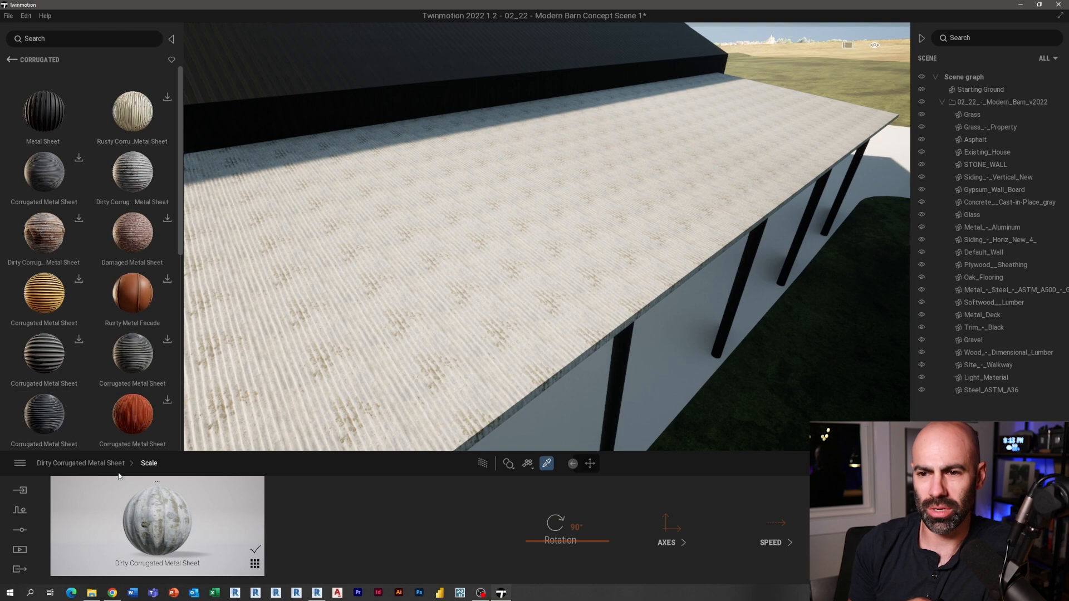
- Enlarge the Dirty Corrugated Metal Sheet's scale on the porch roof and set its parallax intensity to 69%
{"action": "left_click", "coordinate": [114, 463]}
{"action": "left_click_drag", "start_coordinate": [658, 527], "coordinate": [667, 519]}
{"action": "key", "text": "s"}
{"action": "right_click_drag", "start_coordinate": [557, 278], "coordinate": [591, 245]}
{"action": "middle_click_drag", "start_coordinate": [451, 267], "coordinate": [479, 329]}
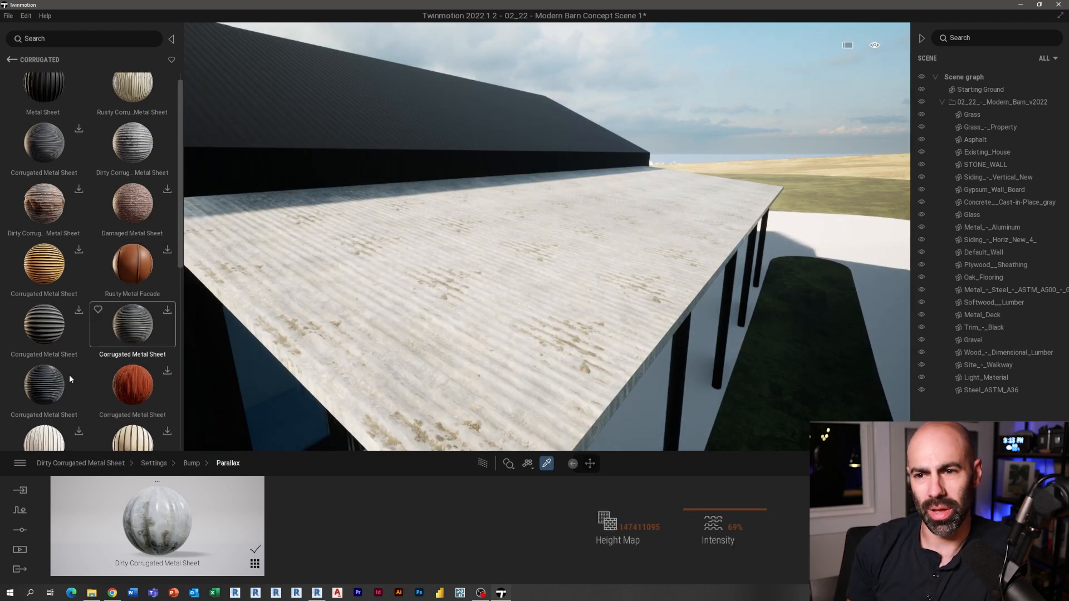
- Apply the Corrugated Metal Sheet surface to the porch roof and rotate its texture a quarter turn
{"action": "left_click_drag", "start_coordinate": [69, 380], "coordinate": [523, 344]}
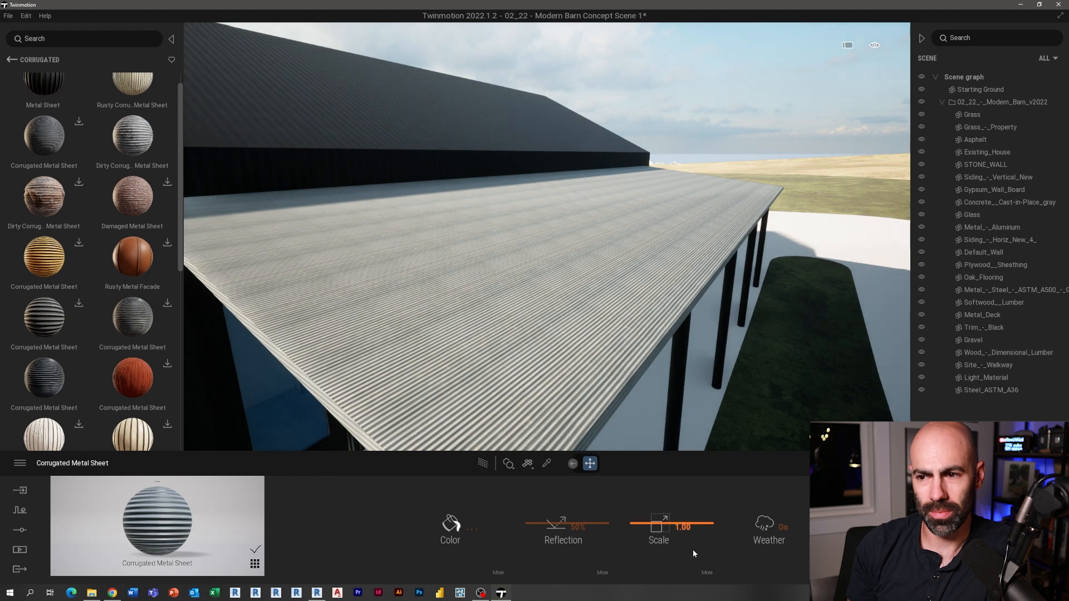
{"action": "left_click", "coordinate": [709, 573]}
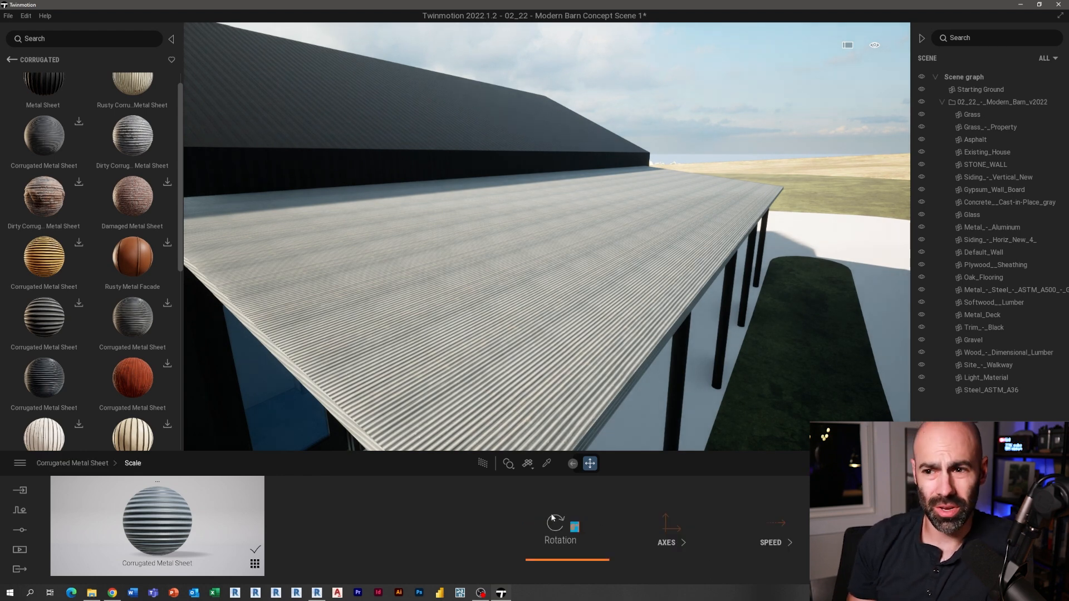
{"action": "left_click", "coordinate": [553, 523]}
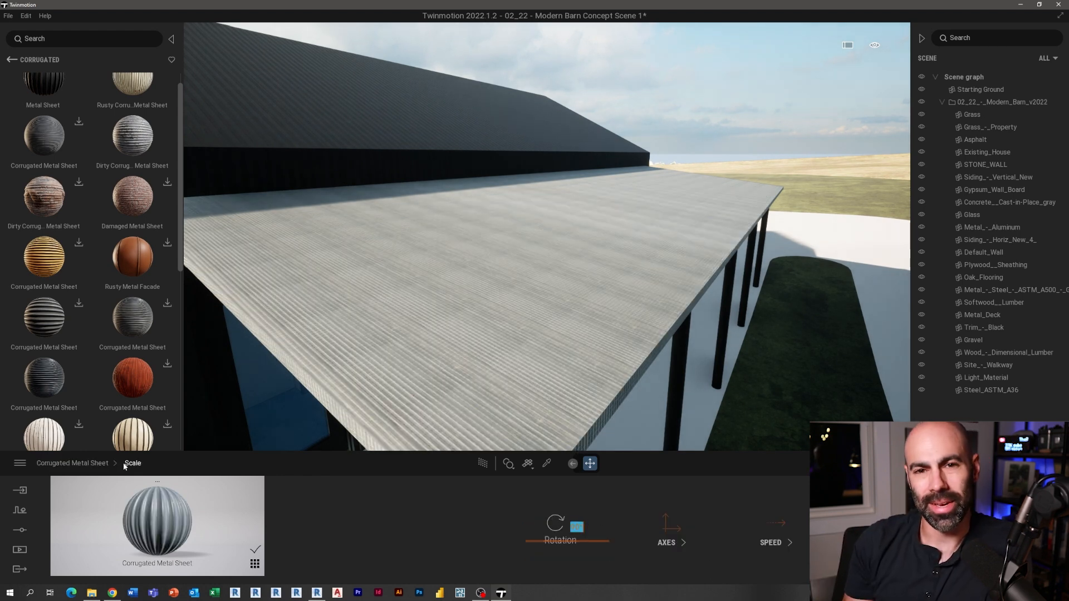
- Set the porch roof's Corrugated Metal Sheet to 2.43 scale, 60% reflection and 38% grunge
{"action": "left_click", "coordinate": [86, 464]}
{"action": "left_click_drag", "start_coordinate": [659, 527], "coordinate": [651, 517]}
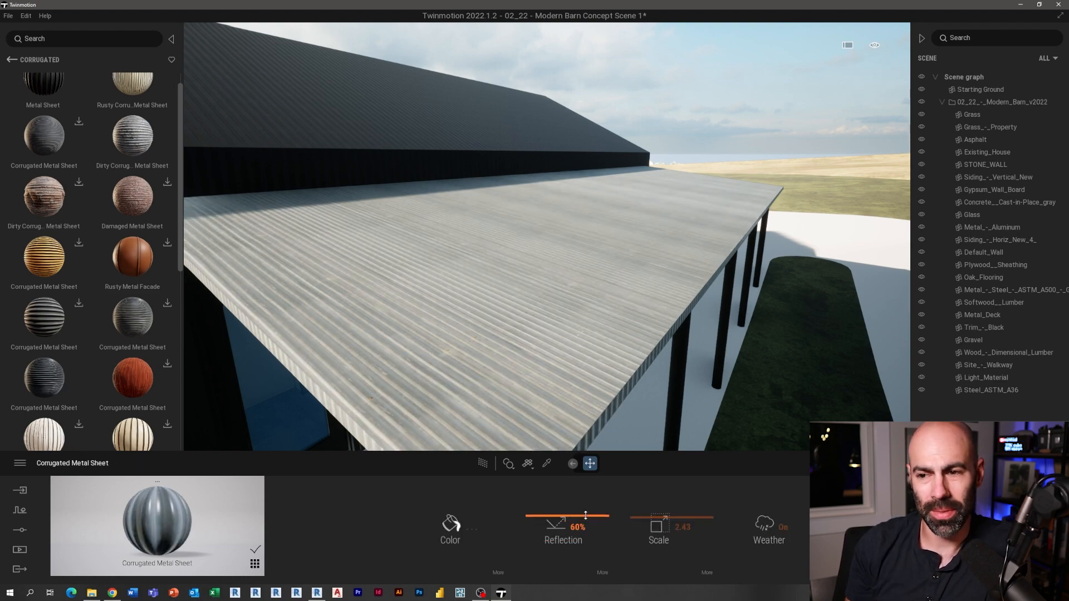
{"action": "left_click", "coordinate": [499, 573]}
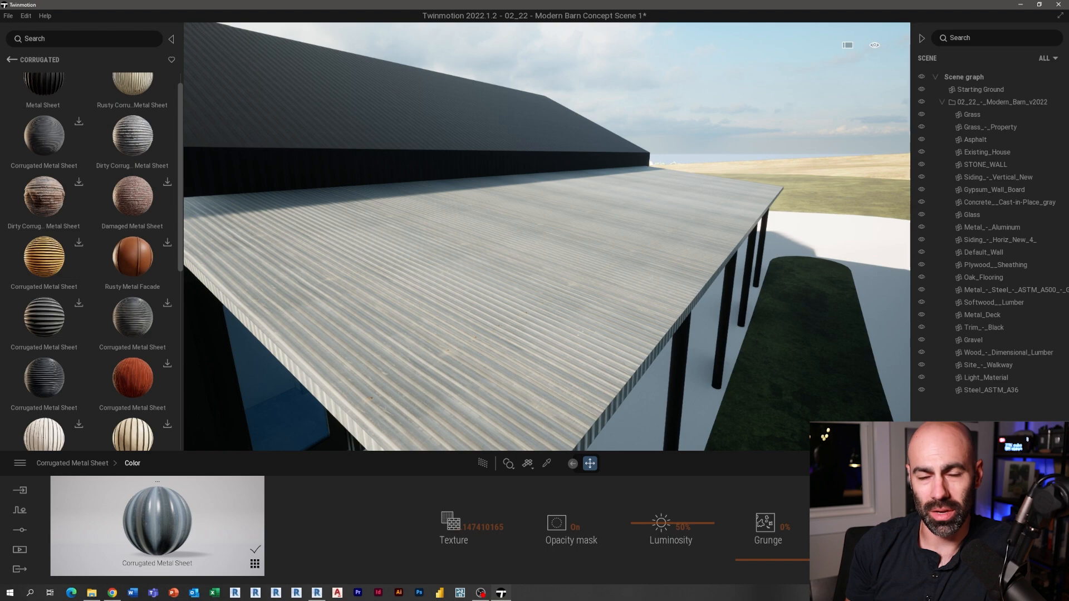
{"action": "left_click_drag", "start_coordinate": [789, 560], "coordinate": [791, 534]}
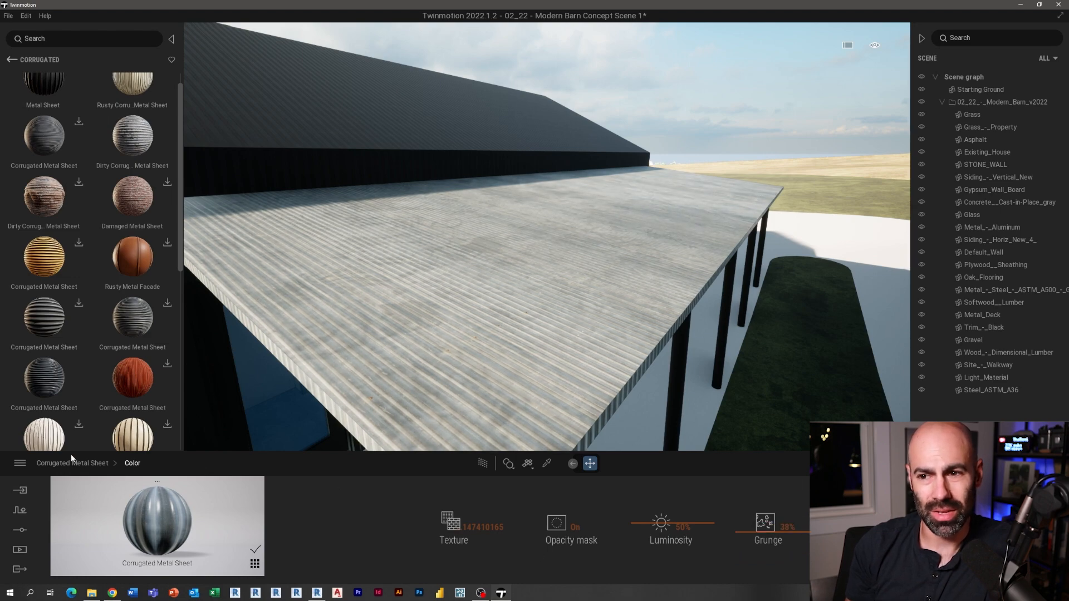
{"action": "left_click", "coordinate": [56, 463]}
- Search the surface library for asphalt and apply the Damaged Road surface to the driveway
{"action": "scroll", "coordinate": [440, 375], "scroll_direction": "down", "scroll_amount": 10}
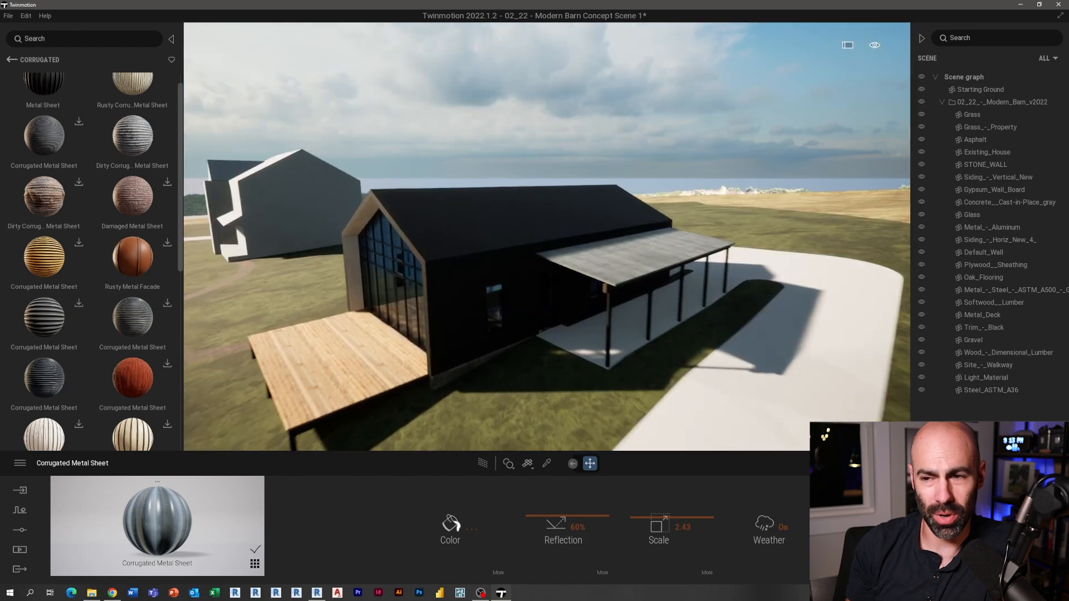
{"action": "scroll", "coordinate": [479, 298], "scroll_direction": "up", "scroll_amount": 5}
{"action": "middle_click_drag", "start_coordinate": [435, 279], "coordinate": [552, 264], "text": "shift"}
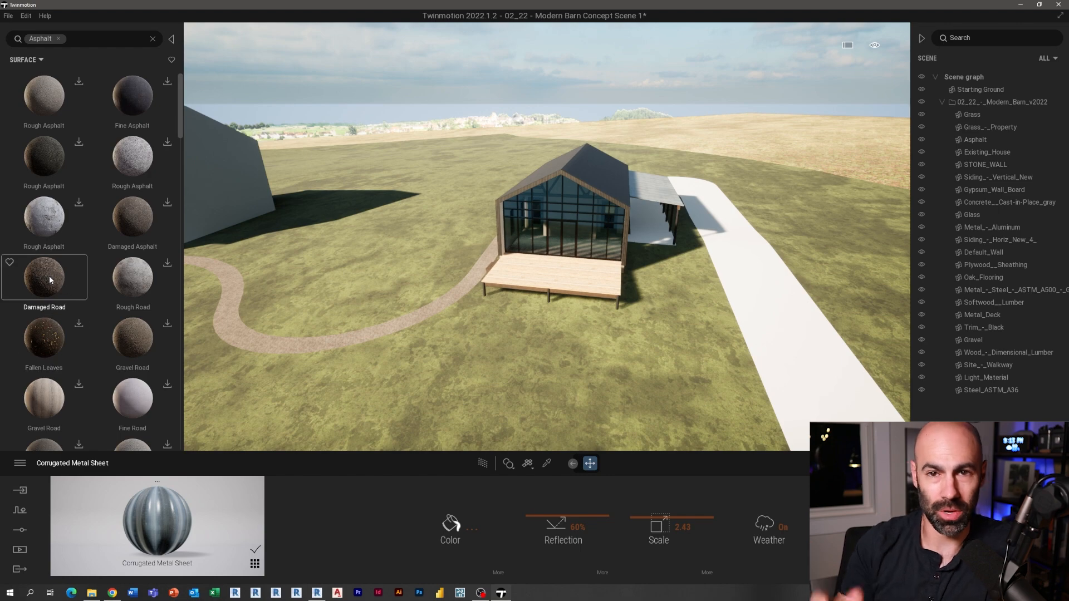
{"action": "left_click_drag", "start_coordinate": [50, 281], "coordinate": [773, 306]}
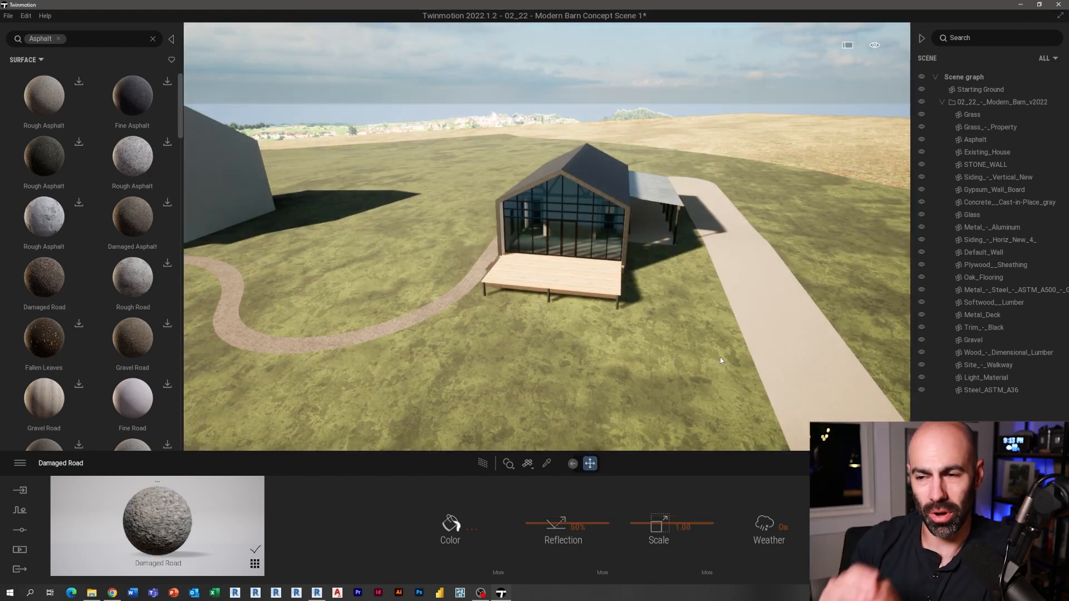
- Set the scale of the driveway's Damaged Road material to 2.84
{"action": "key", "text": "w"}
{"action": "key", "text": "d"}
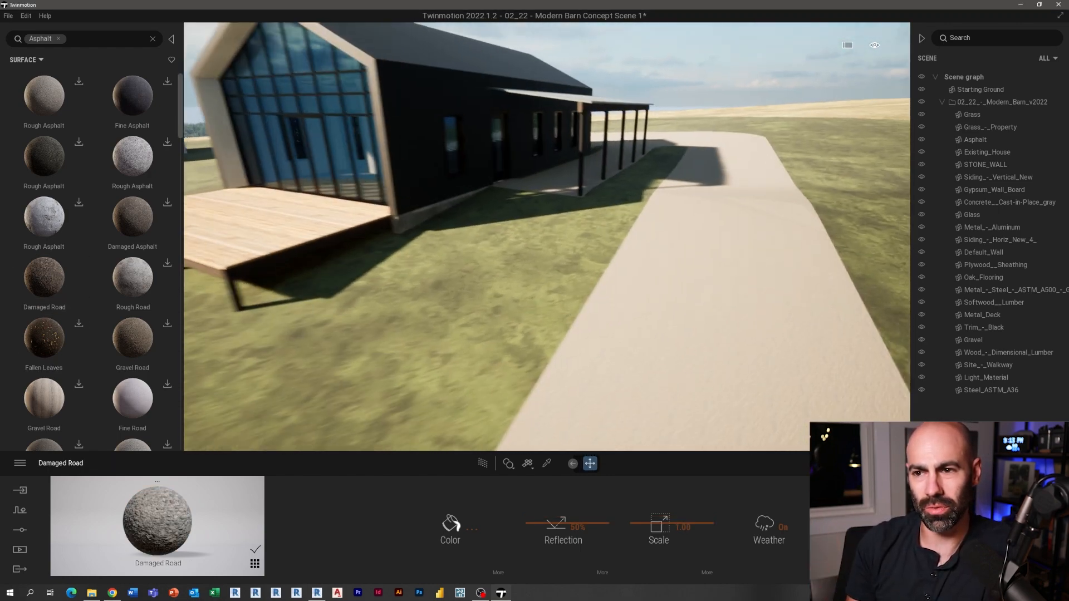
{"action": "key", "text": "w"}
{"action": "left_click_drag", "start_coordinate": [665, 523], "coordinate": [665, 516]}
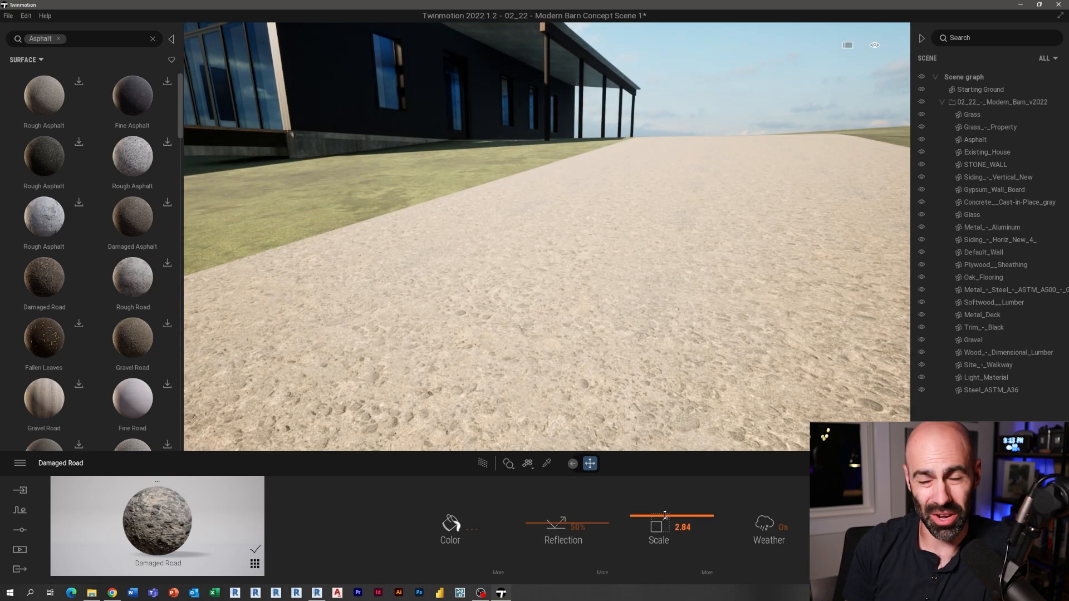
- Darken the driveway's Damaged Road colour to near black, with 18% reflection and 65% grunge
{"action": "left_click", "coordinate": [451, 524]}
{"action": "left_click_drag", "start_coordinate": [525, 240], "coordinate": [533, 329]}
{"action": "left_click", "coordinate": [568, 380]}
{"action": "key", "text": "s"}
{"action": "right_click_drag", "start_coordinate": [584, 313], "coordinate": [707, 353]}
{"action": "key", "text": "a"}
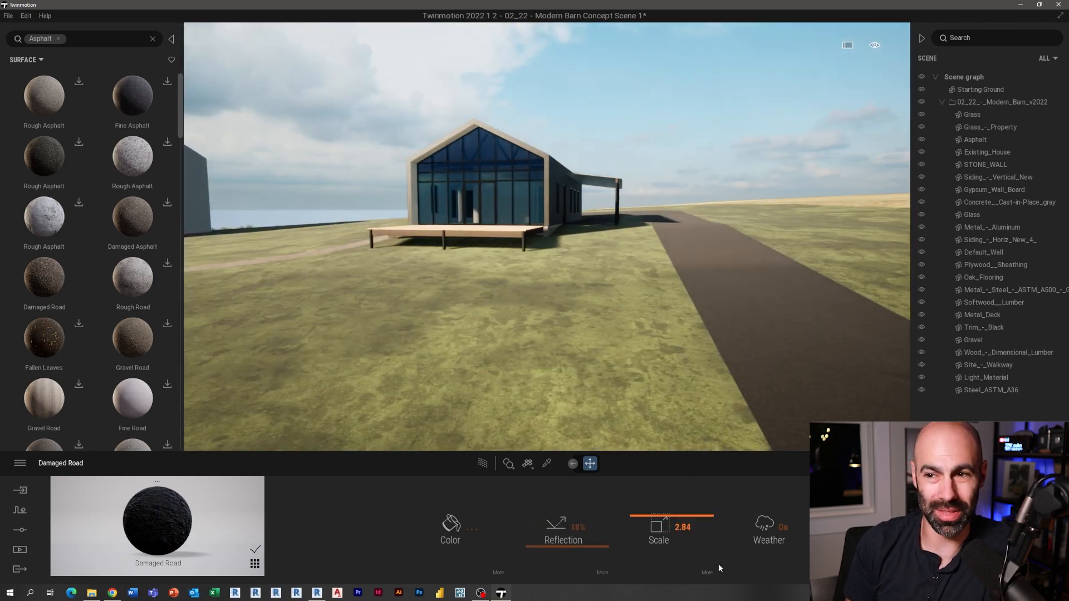
{"action": "left_click", "coordinate": [499, 573]}
- Apply the Mossy Stone Wall surface to the site's boundary wall and enlarge its scale
{"action": "key", "text": "s"}
{"action": "key", "text": "a"}
{"action": "right_click_drag", "start_coordinate": [719, 315], "coordinate": [796, 313]}
{"action": "key", "text": "a"}
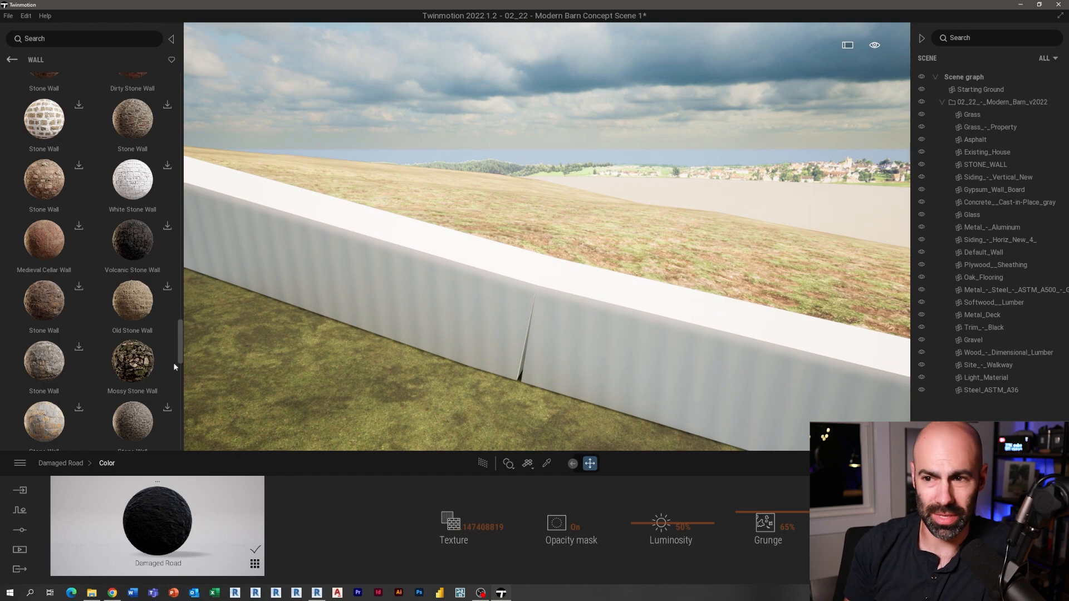
{"action": "left_click_drag", "start_coordinate": [137, 361], "coordinate": [431, 278]}
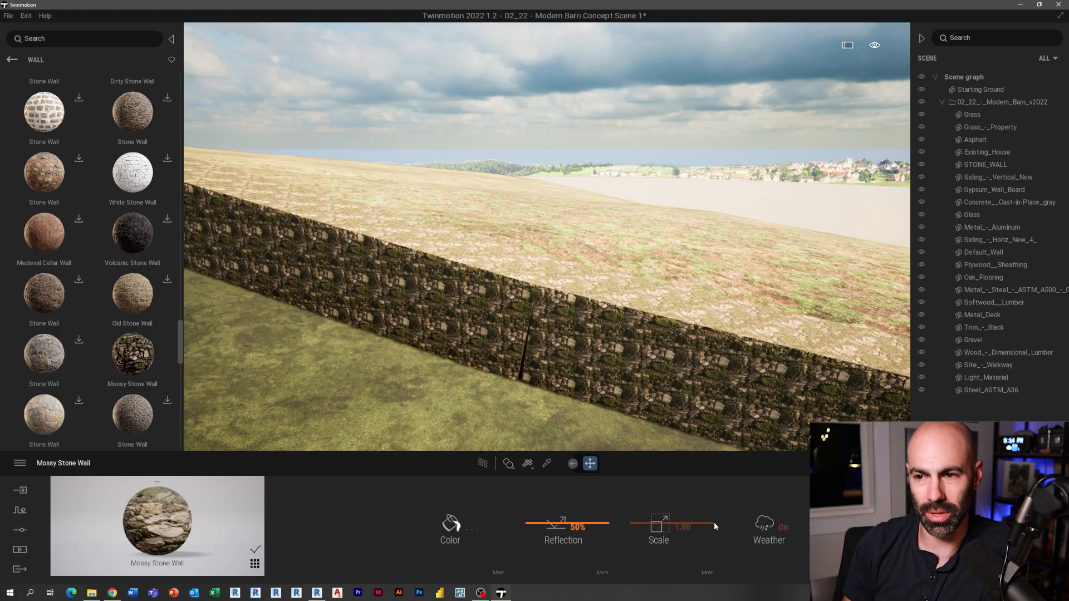
{"action": "left_click_drag", "start_coordinate": [644, 508], "coordinate": [638, 483]}
- Apply the Stone Floor surface to the site's boundary wall and set its scale to 6.01
{"action": "right_click_drag", "start_coordinate": [568, 368], "coordinate": [520, 346]}
{"action": "key", "text": "w"}
{"action": "key", "text": "s"}
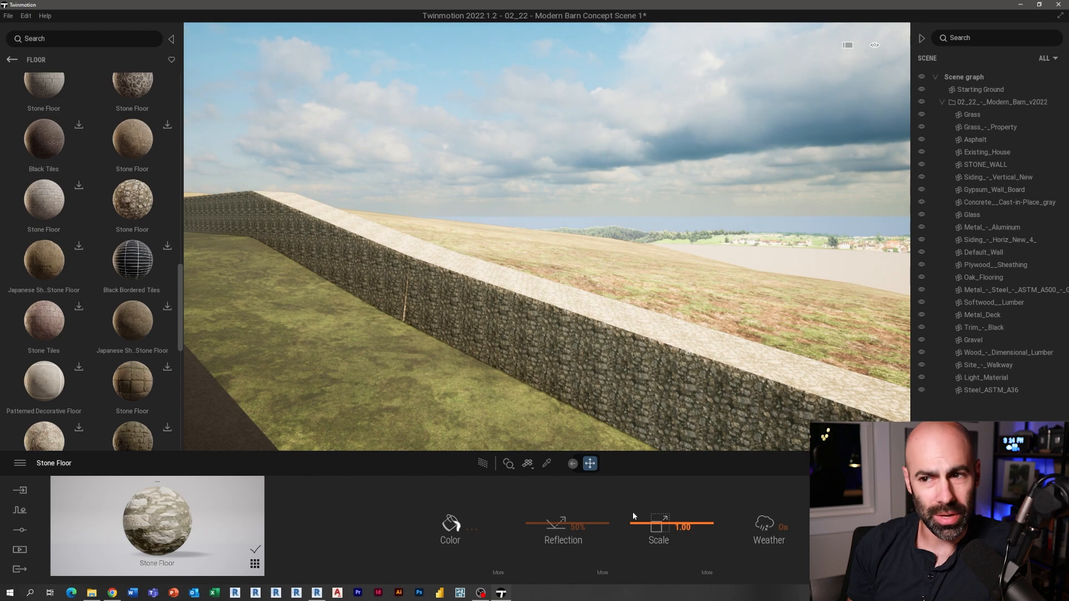
{"action": "left_click_drag", "start_coordinate": [645, 508], "coordinate": [644, 479]}
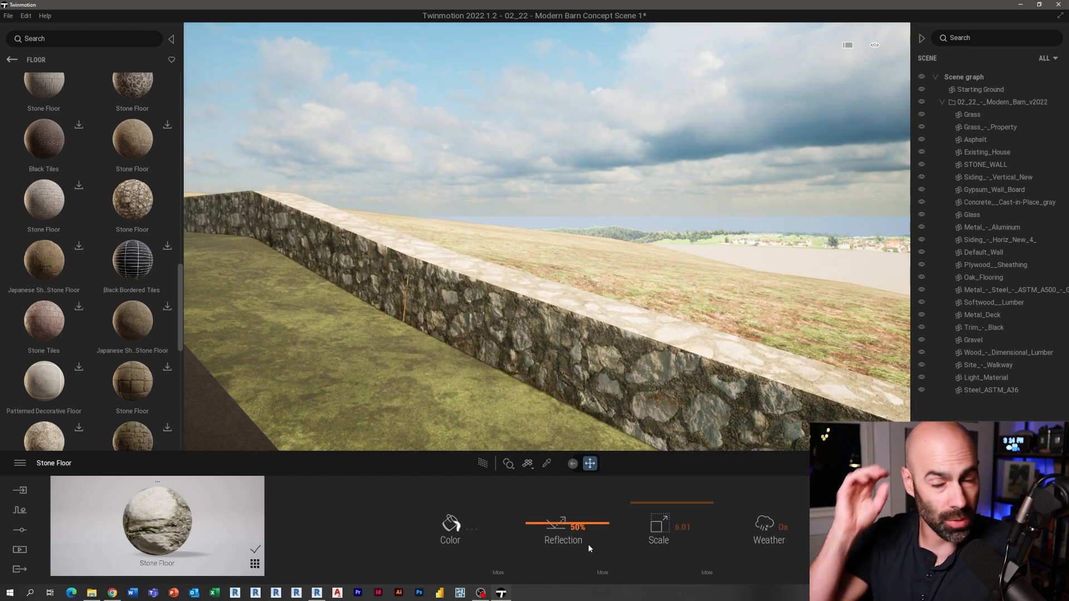
- Set both the grunge and the parallax intensity of the boundary wall's Stone Floor material to 100%
{"action": "left_click", "coordinate": [499, 572]}
{"action": "left_click_drag", "start_coordinate": [762, 562], "coordinate": [751, 482]}
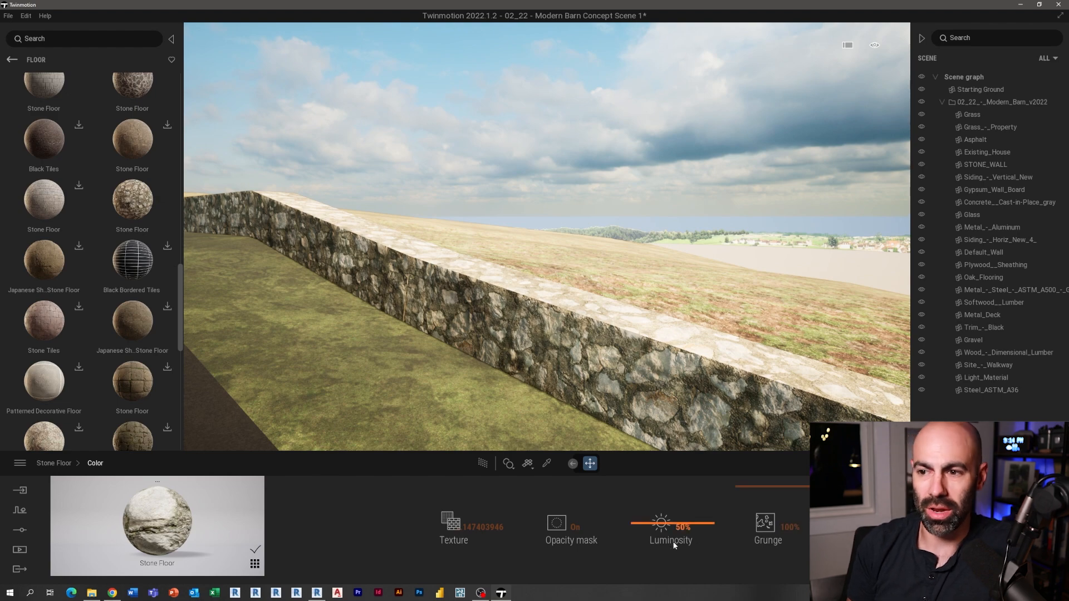
{"action": "left_click", "coordinate": [66, 463]}
{"action": "left_click", "coordinate": [602, 573]}
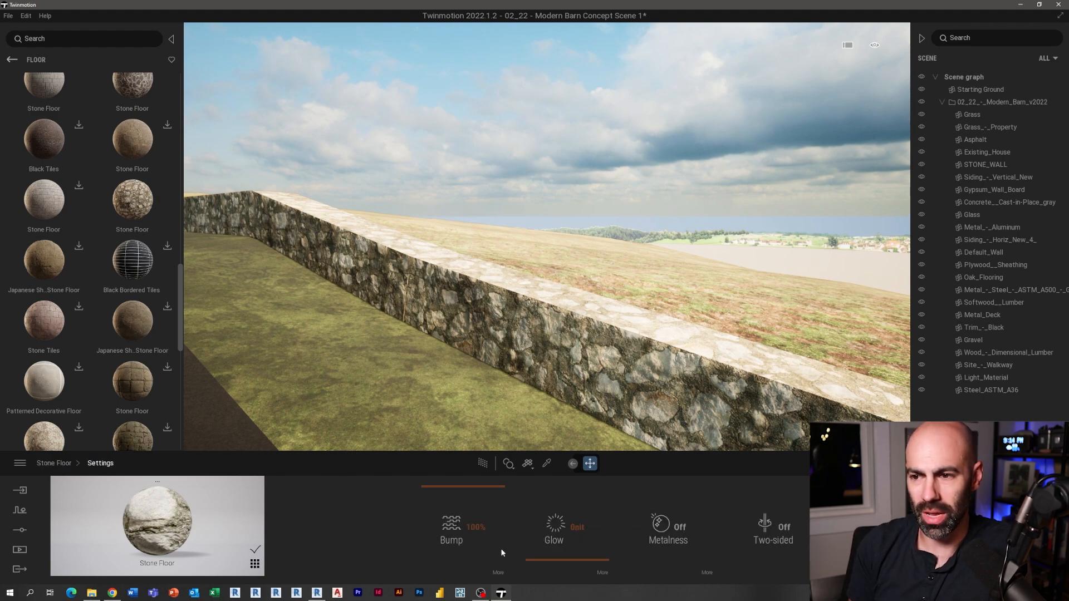
{"action": "left_click", "coordinate": [499, 572]}
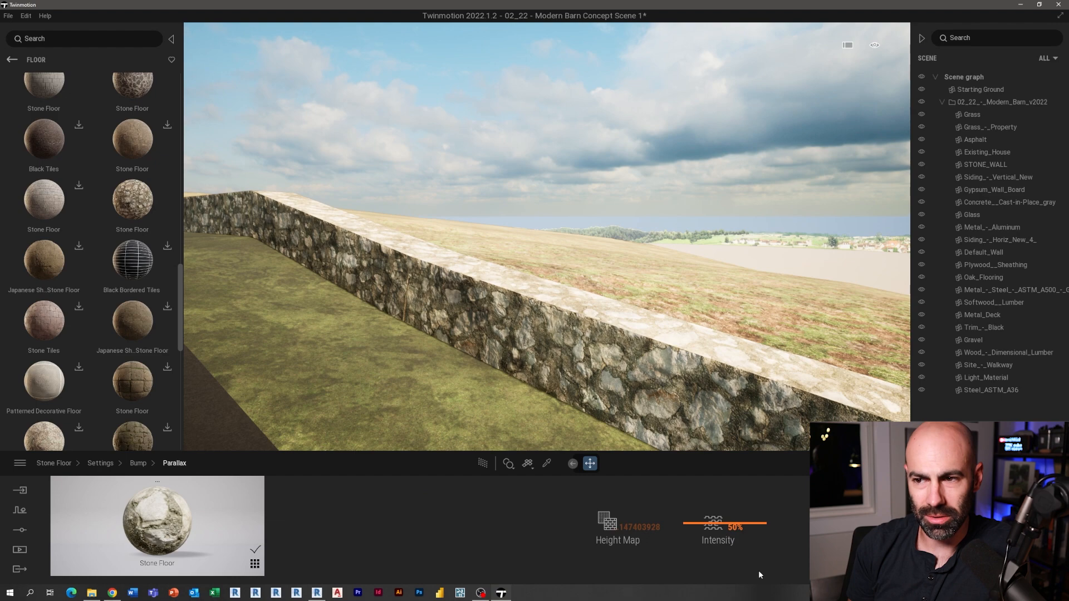
{"action": "left_click_drag", "start_coordinate": [711, 525], "coordinate": [695, 430]}
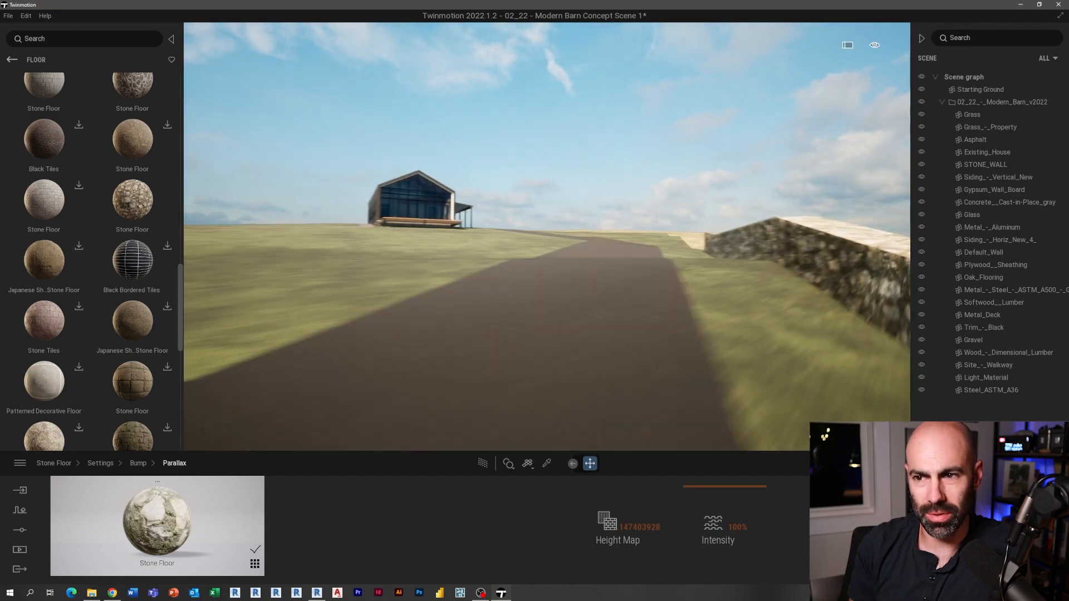
- Sample the existing house's material, darken its colour to a mid grey and set its grunge to 65%
{"action": "mouse_move", "coordinate": [462, 250]}
{"action": "right_mouse_down"}
{"action": "mouse_move", "coordinate": [490, 250]}
{"action": "mouse_move", "coordinate": [463, 250]}
{"action": "right_mouse_up"}
{"action": "middle_click_drag", "start_coordinate": [462, 250], "coordinate": [416, 258], "text": "shift"}
{"action": "right_click_drag", "start_coordinate": [416, 257], "coordinate": [473, 287]}
{"action": "key", "text": "w"}
{"action": "key", "text": "a"}
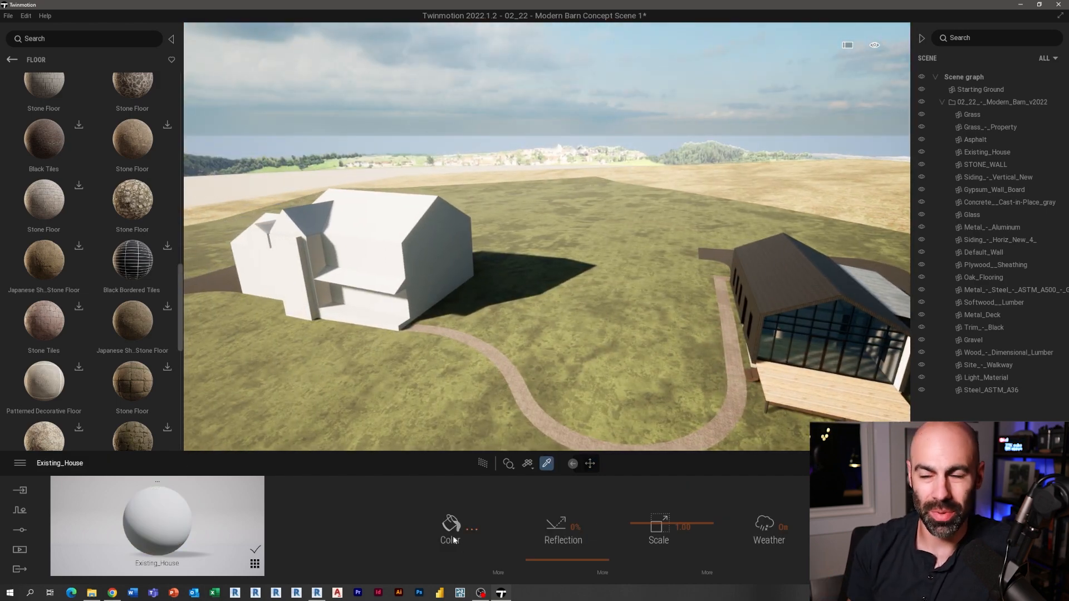
{"action": "left_click", "coordinate": [451, 532]}
{"action": "left_click", "coordinate": [528, 295]}
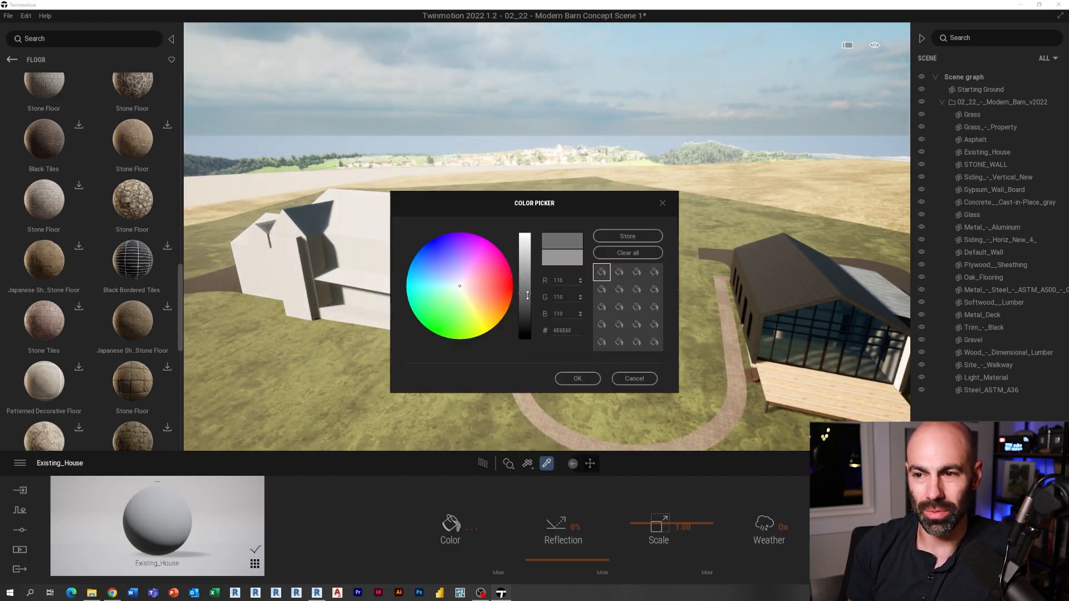
{"action": "left_click", "coordinate": [575, 379]}
{"action": "left_click", "coordinate": [600, 573]}
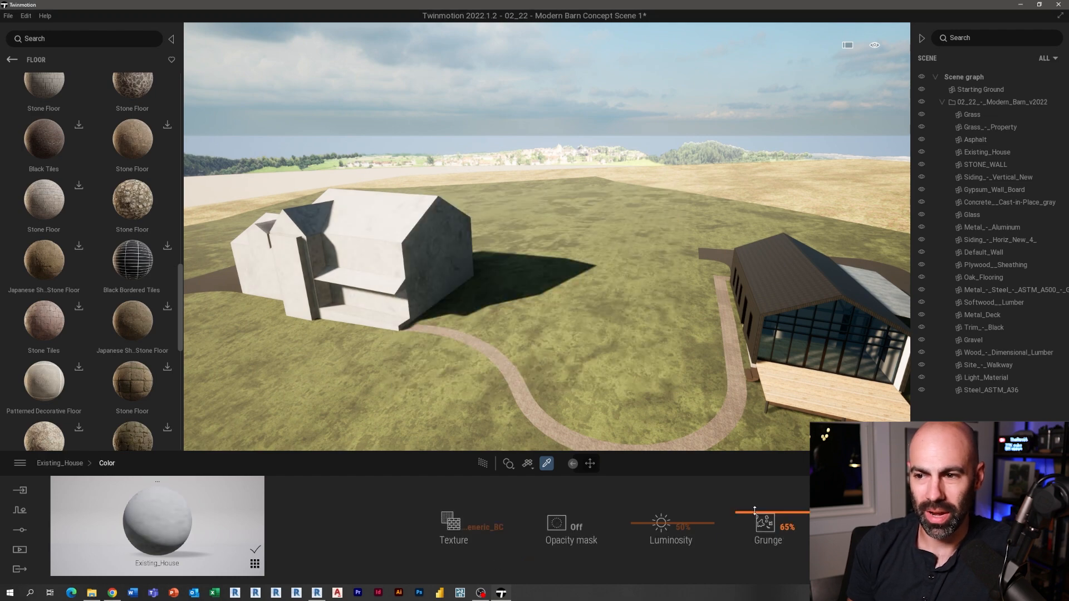
- Apply the dark Wooden Planks surface from the wood plank category to the barn's siding
{"action": "left_click", "coordinate": [62, 464]}
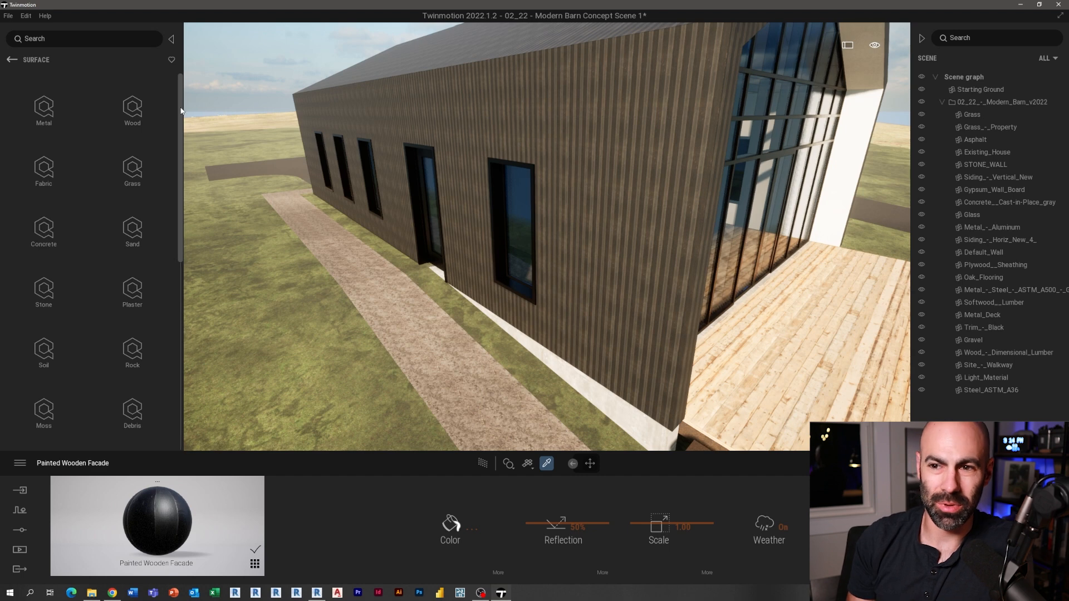
{"action": "left_click", "coordinate": [132, 110]}
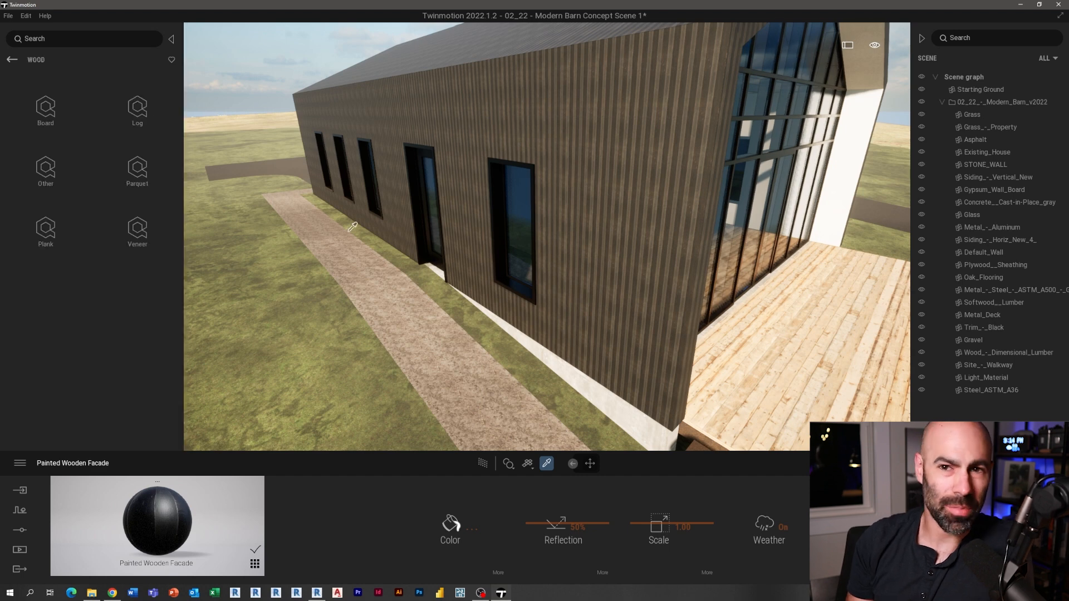
{"action": "left_click", "coordinate": [39, 234]}
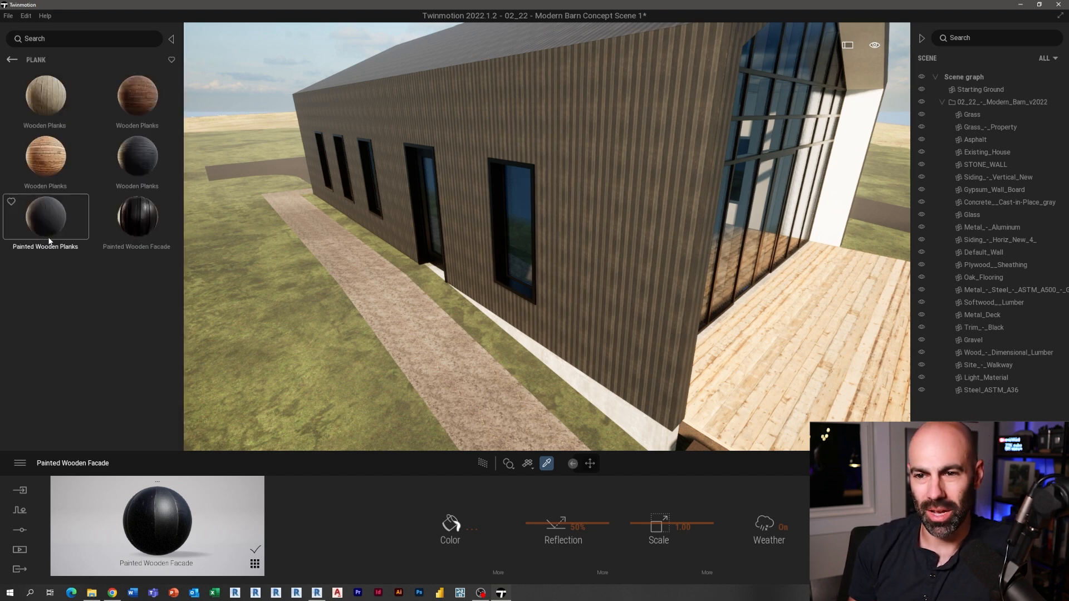
{"action": "scroll", "coordinate": [125, 347], "scroll_direction": "down", "scroll_amount": 1}
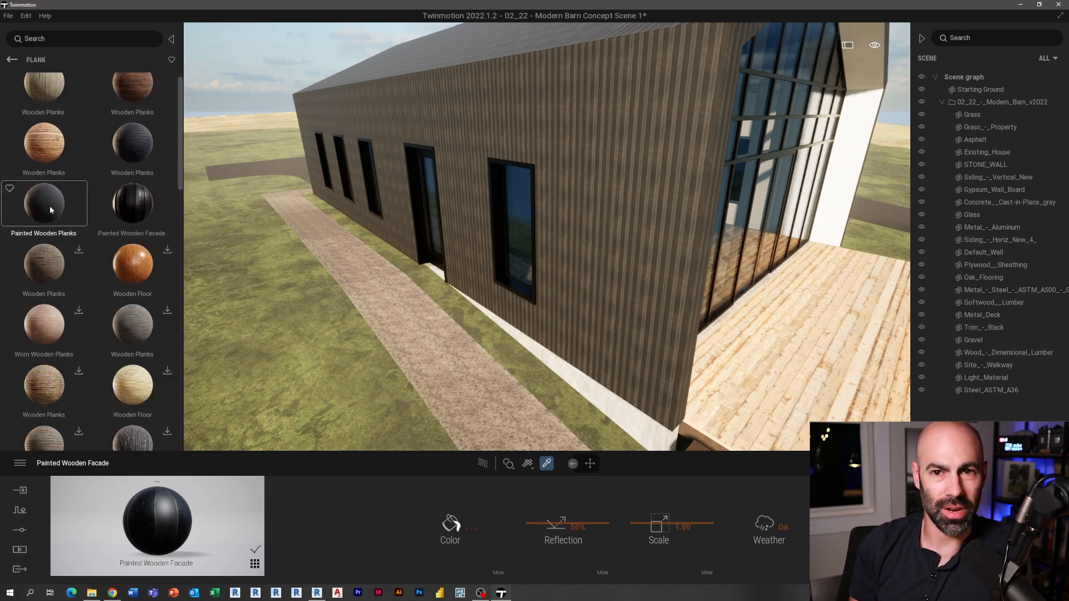
{"action": "left_click_drag", "start_coordinate": [133, 150], "coordinate": [579, 390]}
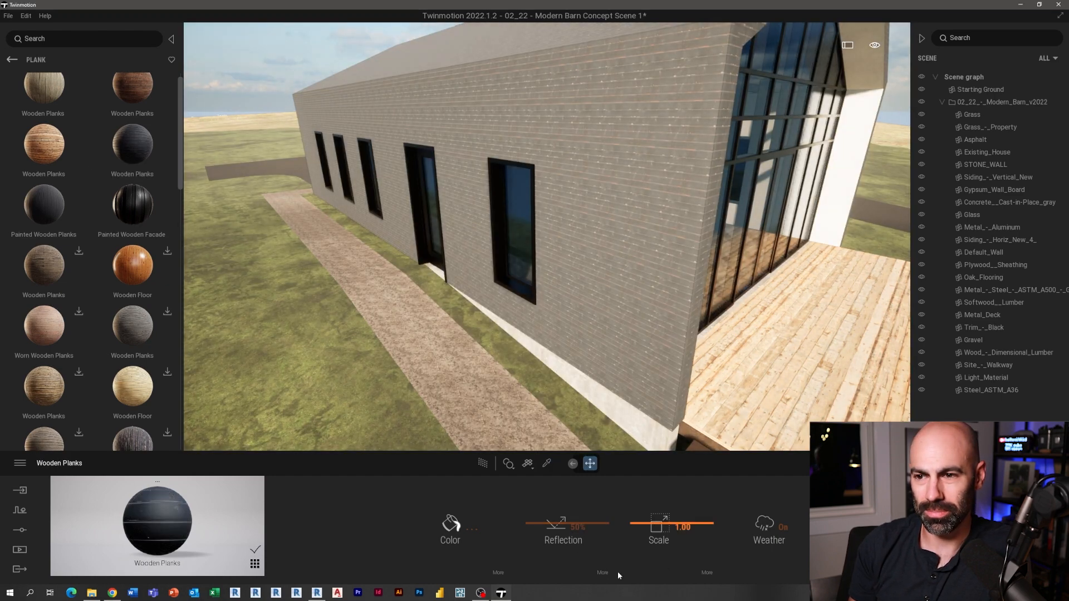
- Rotate the barn siding's Wooden Planks texture by 90° so the boards run vertically
{"action": "left_click", "coordinate": [707, 573]}
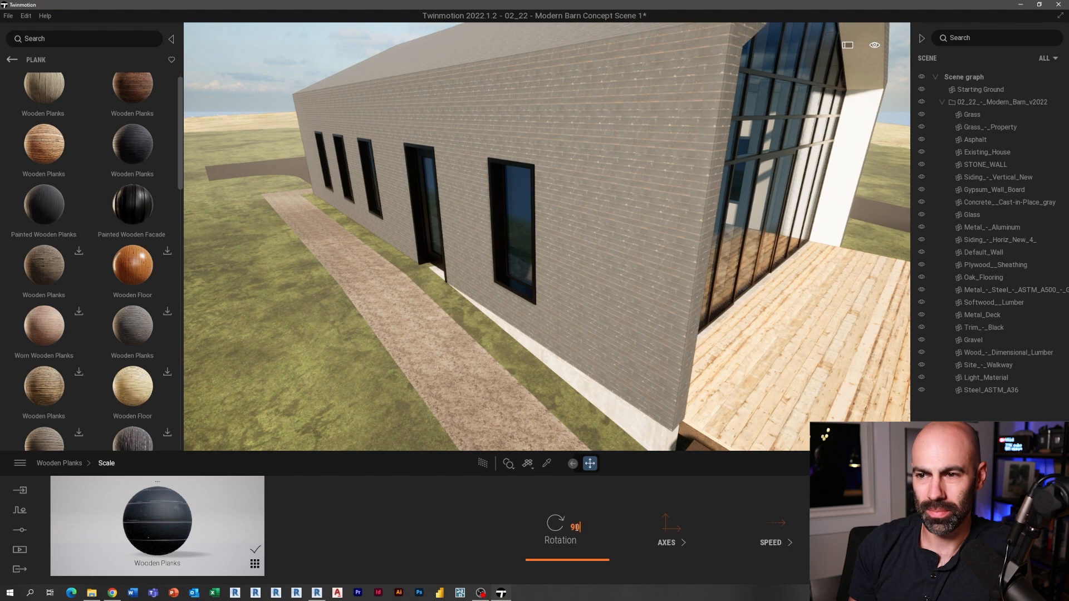
{"action": "key", "text": "w"}
{"action": "right_click_drag", "start_coordinate": [394, 310], "coordinate": [694, 2]}
{"action": "right_click_drag", "start_coordinate": [548, 155], "coordinate": [529, 276]}
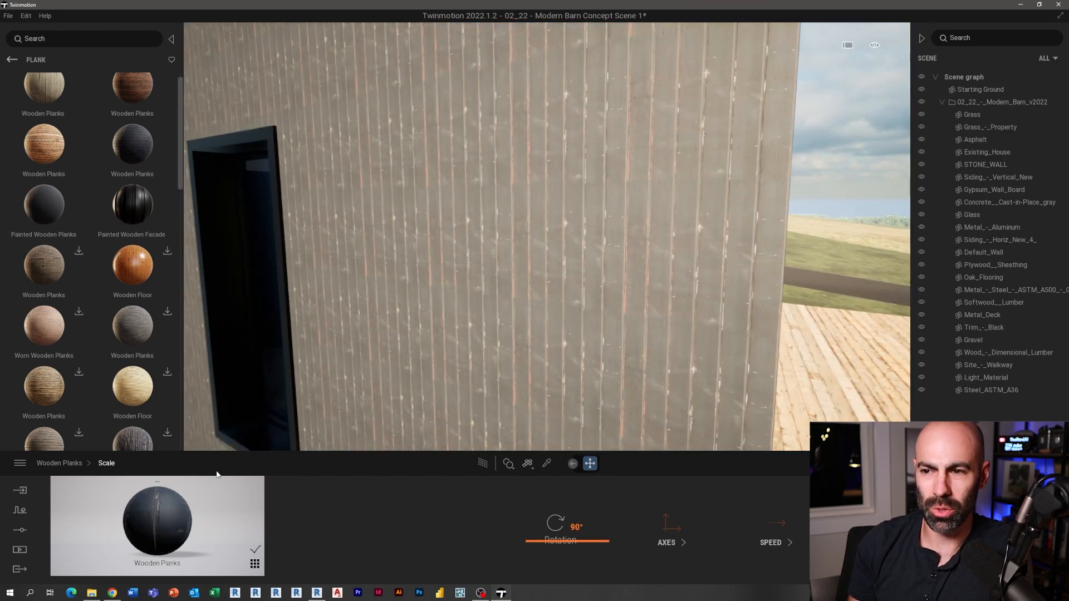
- Set the barn siding's Wooden Planks scale to 2.02 and its colour to black (000000)
{"action": "left_click", "coordinate": [62, 463]}
{"action": "left_click_drag", "start_coordinate": [633, 524], "coordinate": [633, 519]}
{"action": "left_click", "coordinate": [451, 525]}
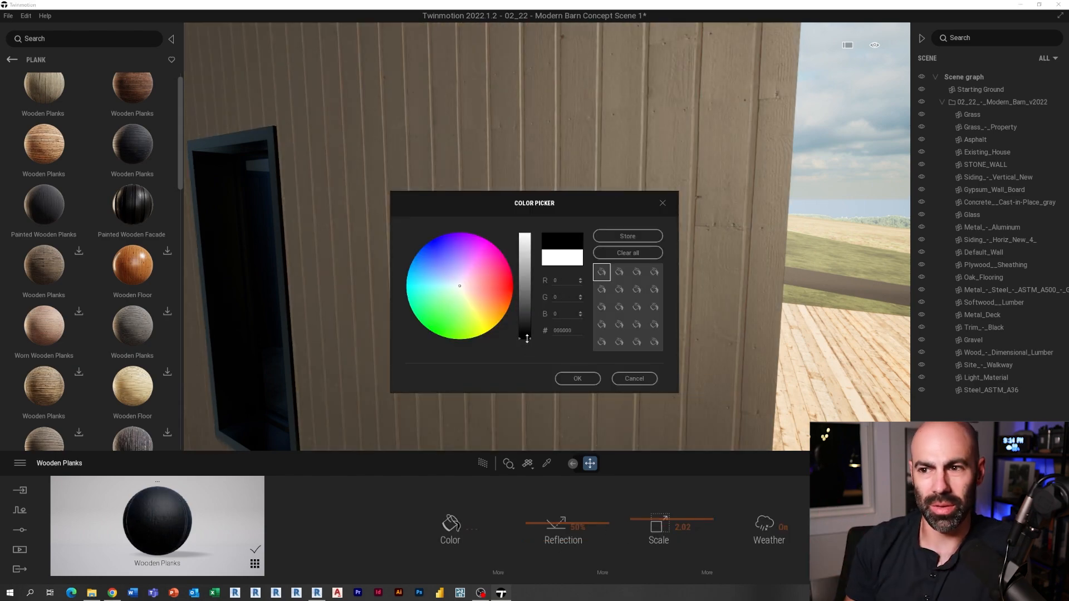
{"action": "left_click", "coordinate": [577, 378]}
- Raise the black siding material's reflection to 84% and increase its grunge
{"action": "mouse_move", "coordinate": [559, 526]}
{"action": "left_mouse_down"}
{"action": "mouse_move", "coordinate": [559, 592]}
{"action": "mouse_move", "coordinate": [565, 488]}
{"action": "mouse_move", "coordinate": [566, 511]}
{"action": "mouse_move", "coordinate": [564, 493]}
{"action": "mouse_move", "coordinate": [546, 513]}
{"action": "mouse_move", "coordinate": [547, 504]}
{"action": "left_mouse_up"}
{"action": "scroll", "coordinate": [614, 402], "scroll_direction": "down", "scroll_amount": 6}
{"action": "scroll", "coordinate": [616, 404], "scroll_direction": "up", "scroll_amount": 3}
{"action": "left_click", "coordinate": [497, 574]}
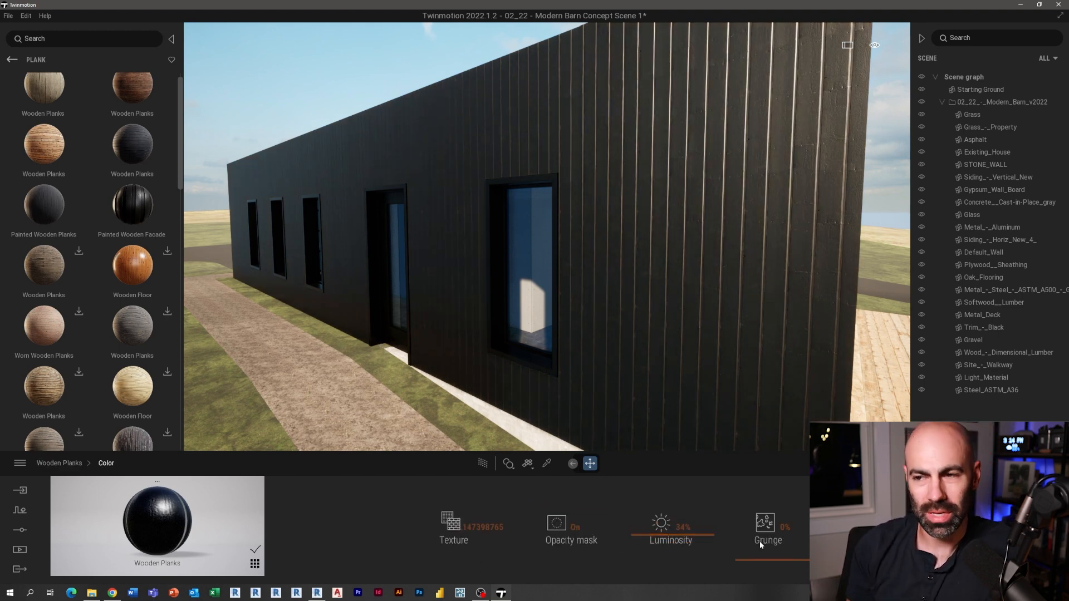
{"action": "left_click_drag", "start_coordinate": [778, 561], "coordinate": [772, 519]}
- Compare the siding material's parallax at 0% intensity, and set the parallax intensity to 21%
{"action": "left_click", "coordinate": [59, 464]}
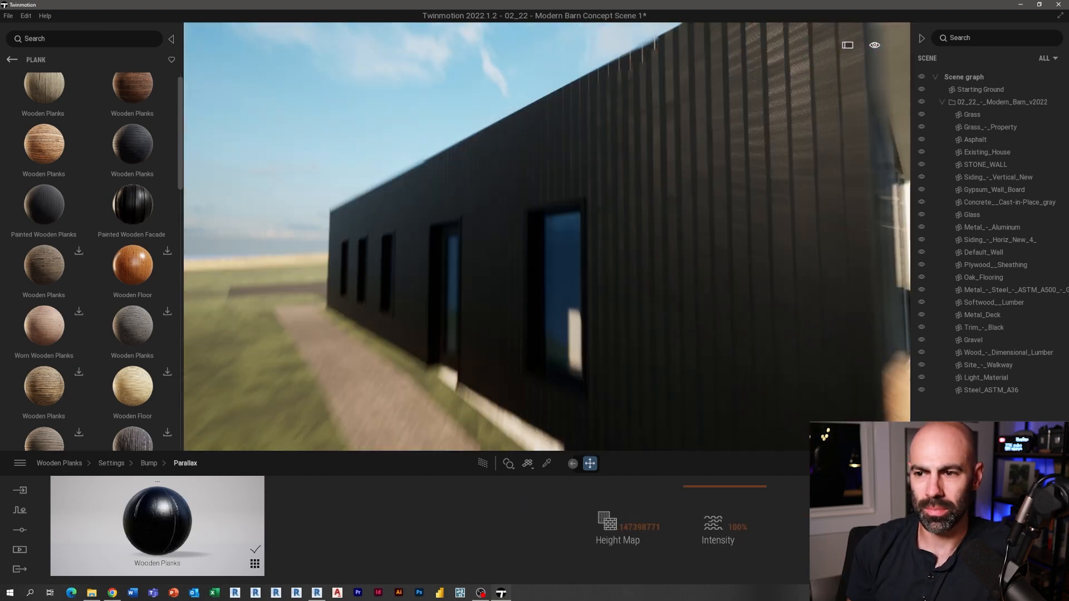
{"action": "scroll", "coordinate": [547, 237], "scroll_direction": "down", "scroll_amount": 2}
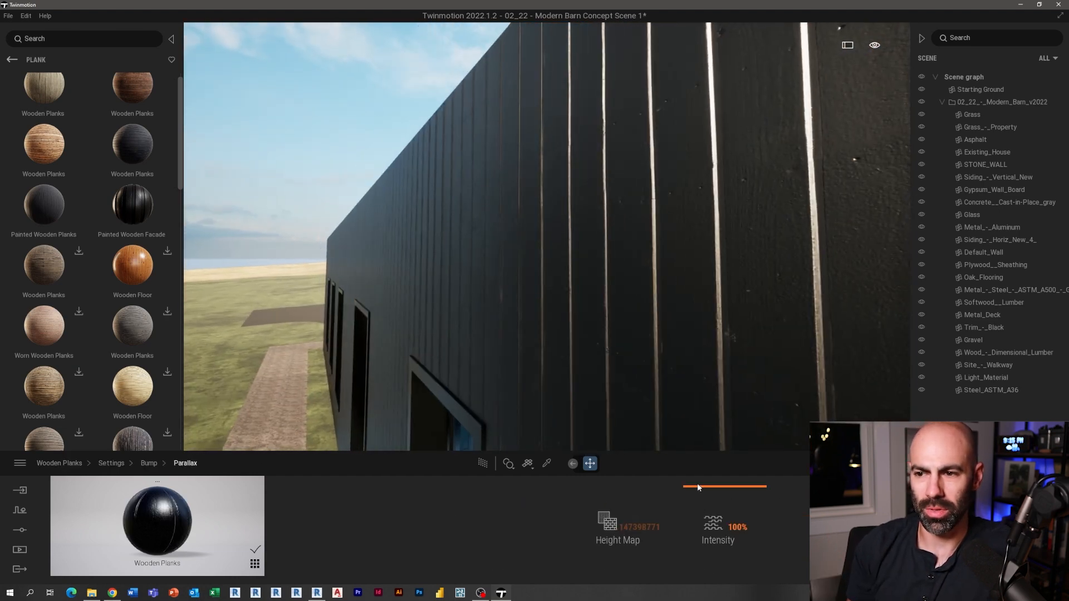
{"action": "left_click_drag", "start_coordinate": [696, 489], "coordinate": [698, 575]}
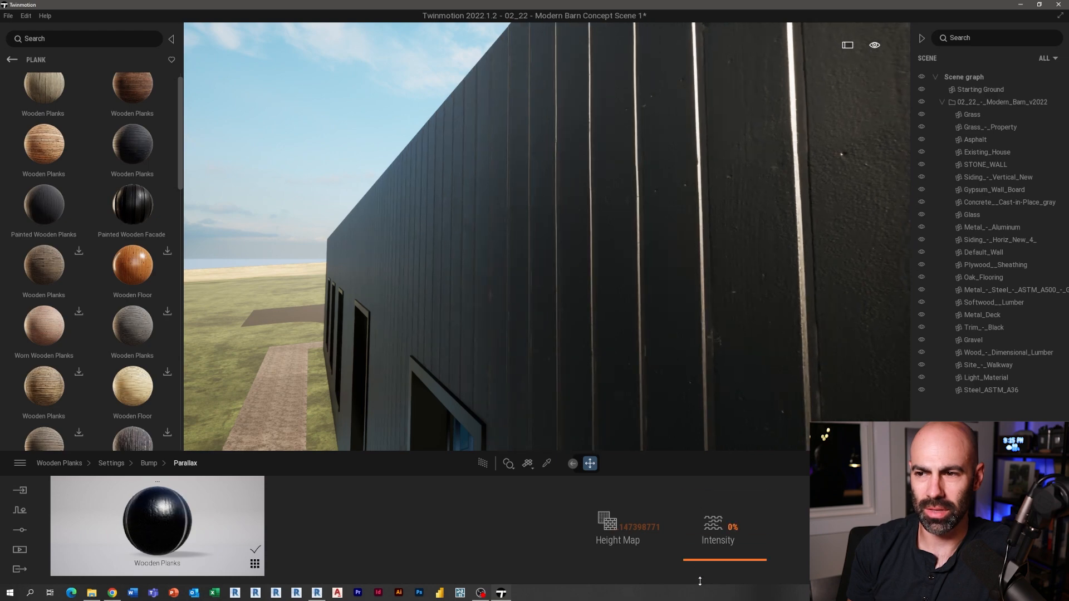
{"action": "middle_click_drag", "start_coordinate": [496, 326], "coordinate": [599, 409], "text": "shift"}
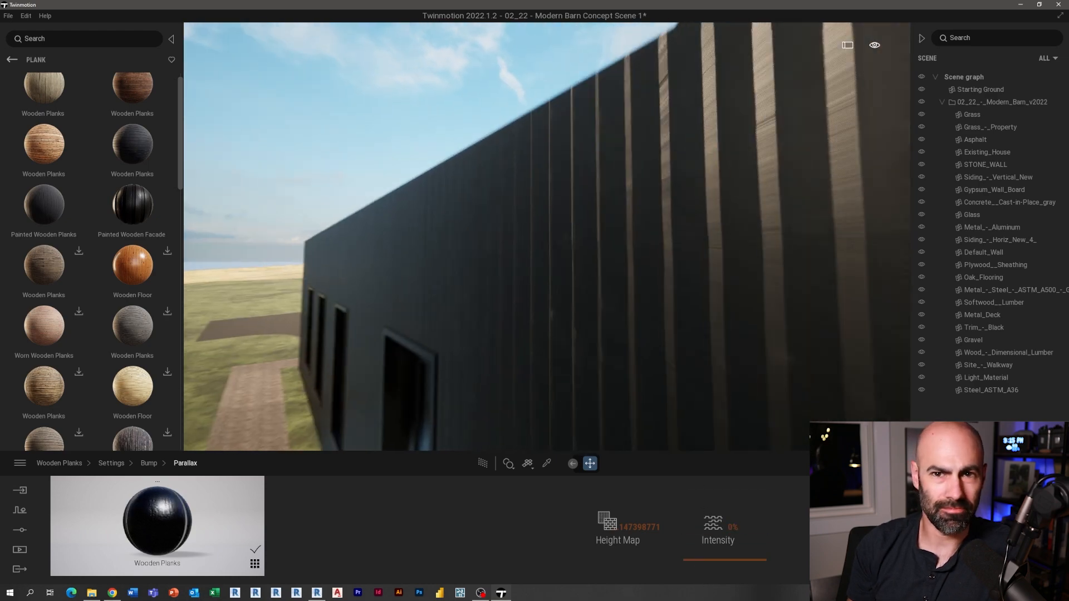
{"action": "scroll", "coordinate": [599, 408], "scroll_direction": "up", "scroll_amount": 2}
{"action": "left_click_drag", "start_coordinate": [690, 563], "coordinate": [693, 531]}
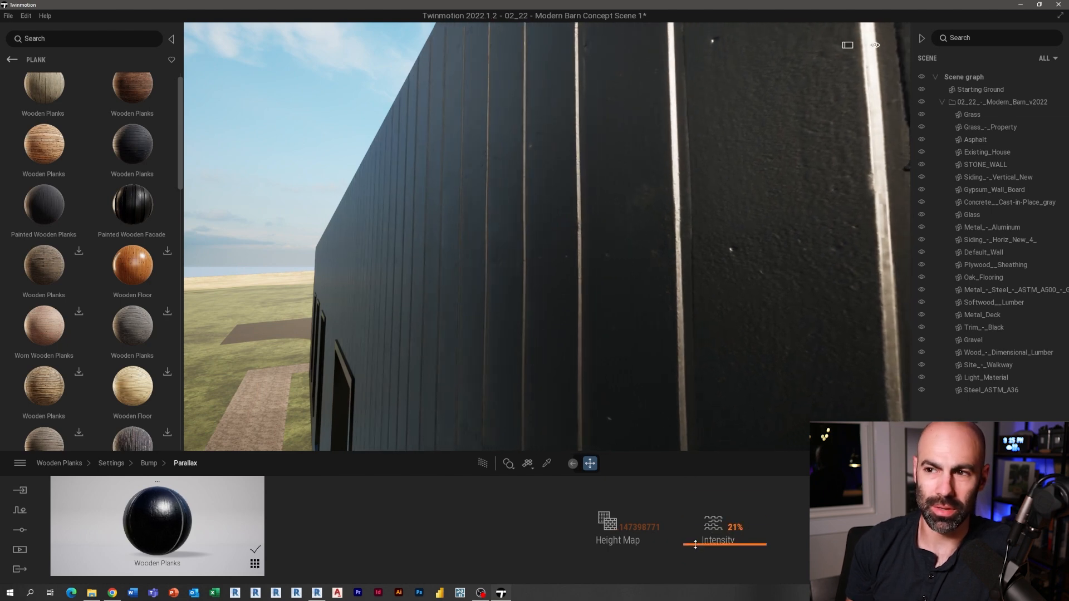
{"action": "left_click", "coordinate": [59, 463]}
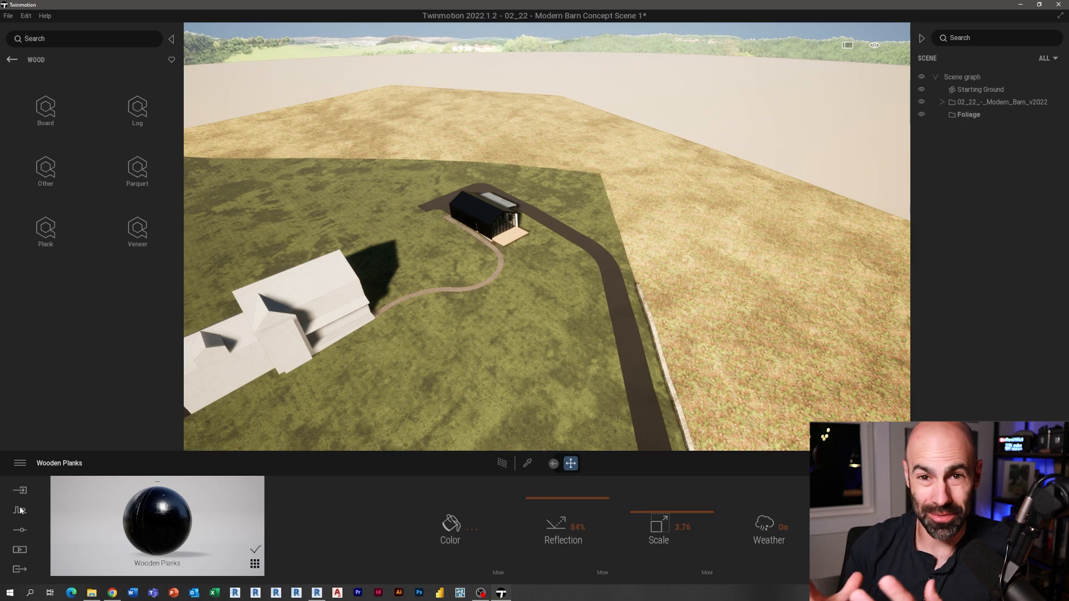
- Start a vegetation scatter and load it with the Koyama spruce, Laurel and Sweet Birch trees
{"action": "left_click", "coordinate": [22, 509]}
{"action": "left_click", "coordinate": [604, 535]}
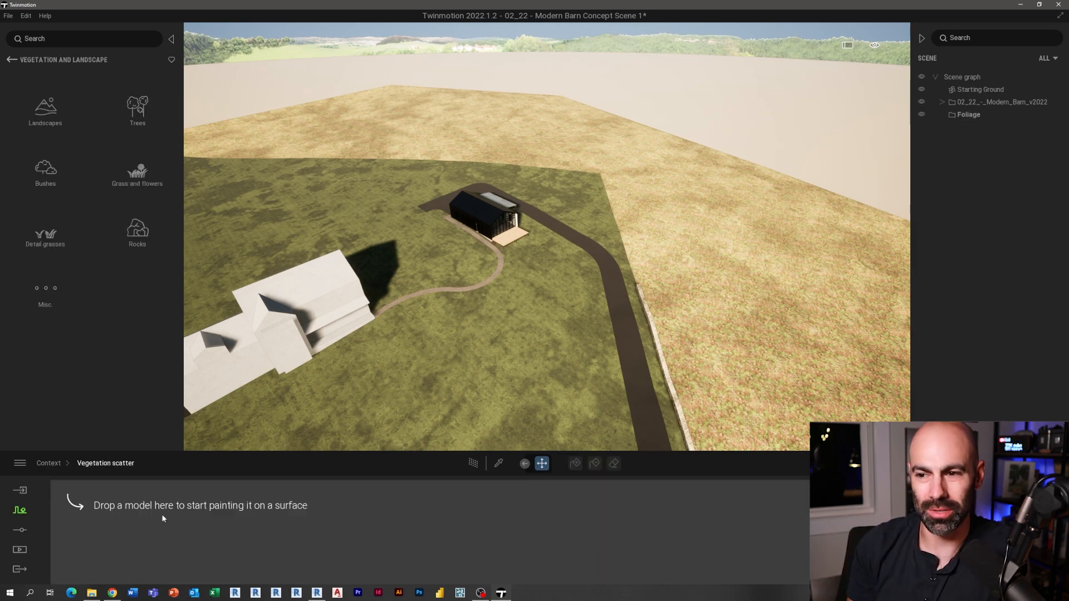
{"action": "left_click", "coordinate": [12, 60]}
{"action": "left_click", "coordinate": [102, 98]}
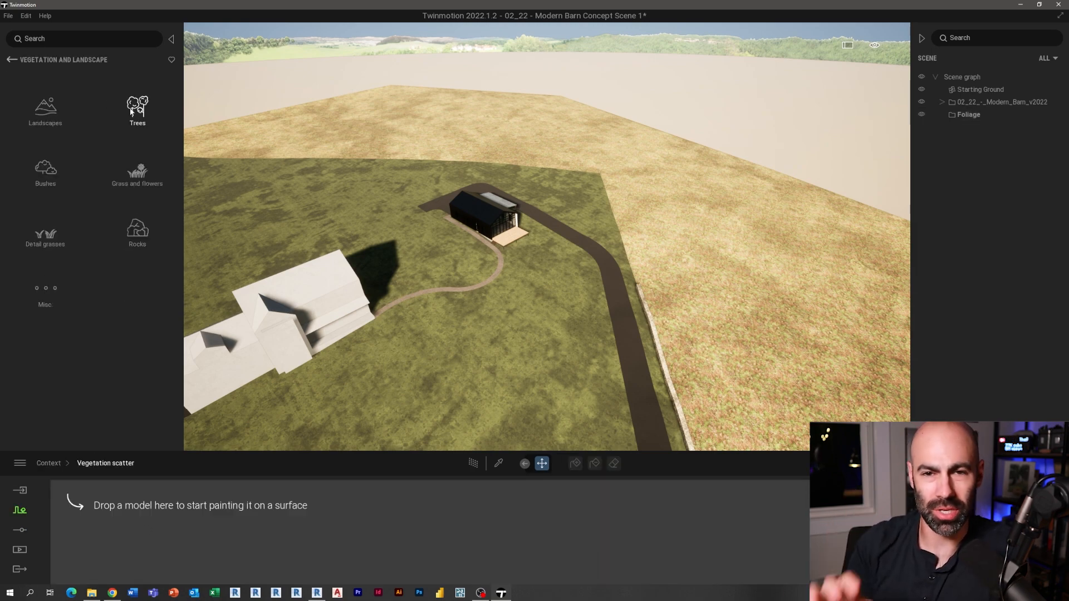
{"action": "left_click", "coordinate": [123, 117]}
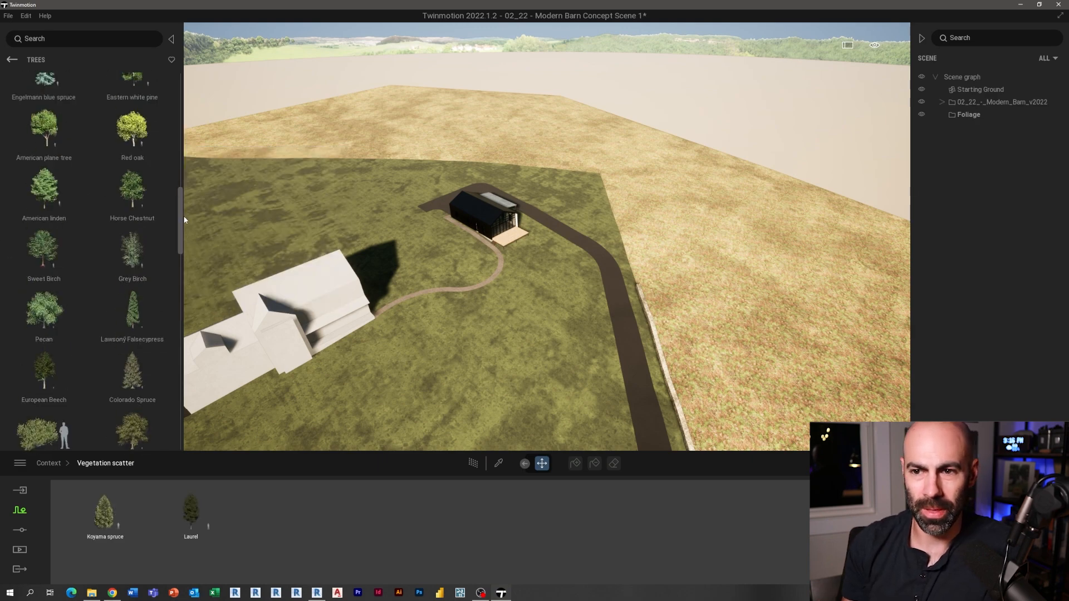
{"action": "scroll", "coordinate": [182, 209], "scroll_direction": "up", "scroll_amount": 3}
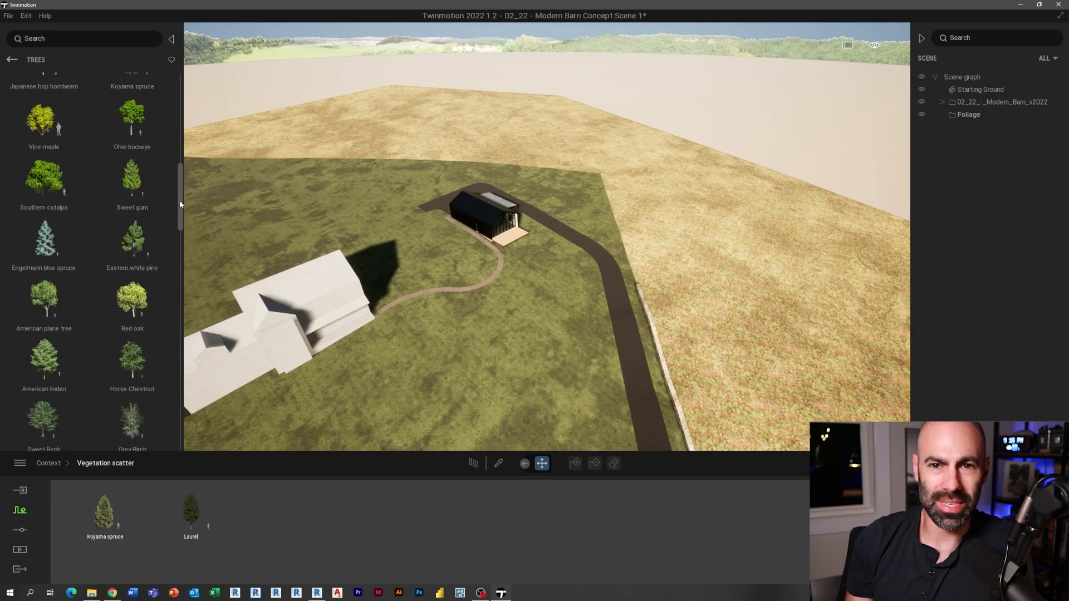
{"action": "scroll", "coordinate": [177, 189], "scroll_direction": "down", "scroll_amount": 3}
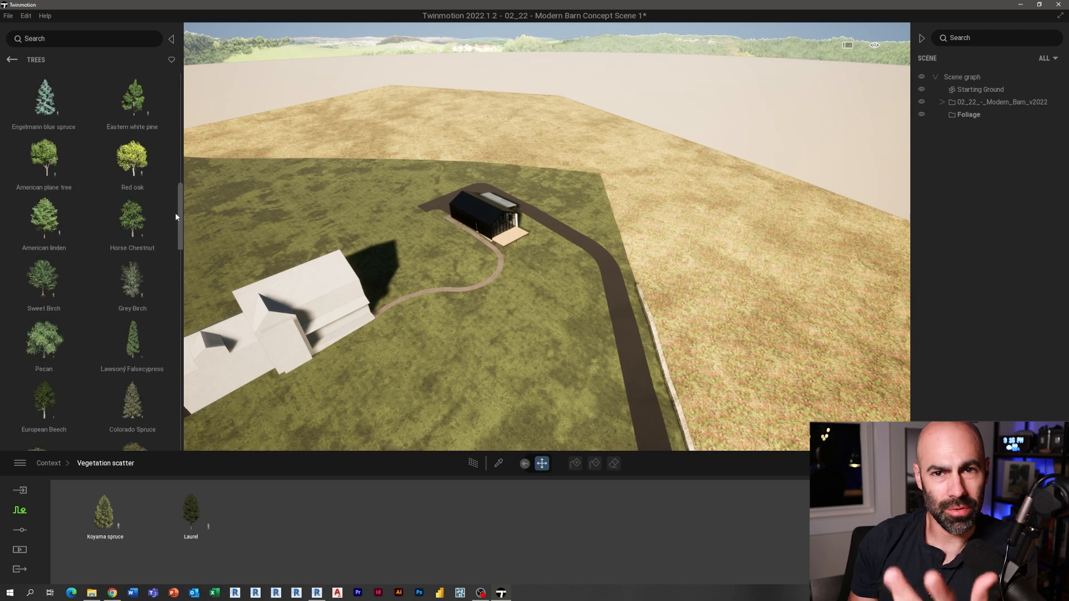
{"action": "mouse_move", "coordinate": [158, 257]}
{"action": "mouse_move", "coordinate": [51, 266]}
{"action": "left_click_drag", "start_coordinate": [50, 266], "coordinate": [279, 513]}
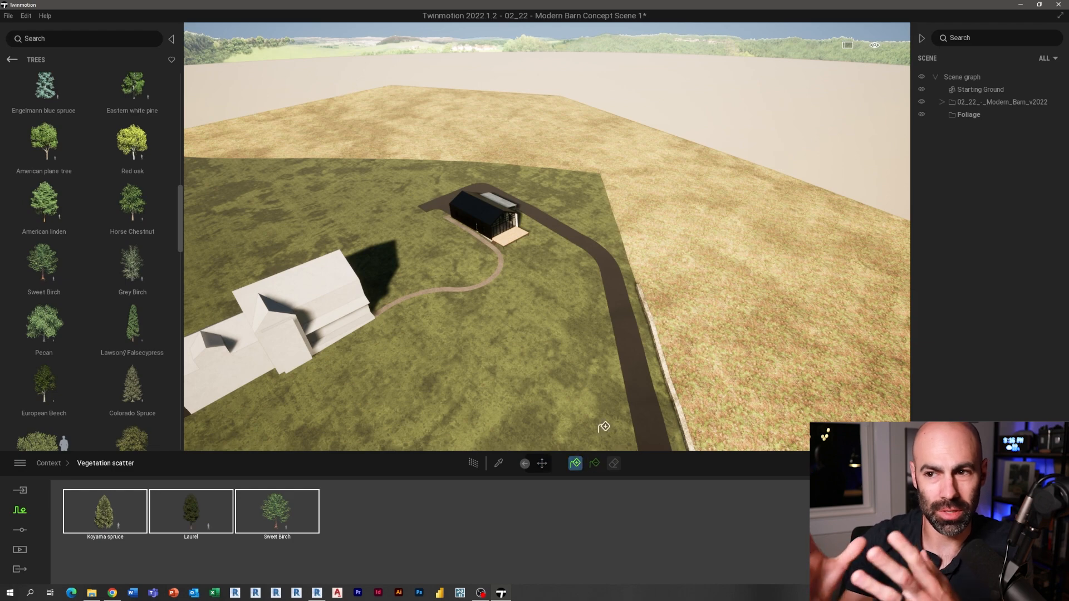
- Scatter the three selected tree species repeatedly over the field around the property to form a dense forest
{"action": "left_click", "coordinate": [684, 312]}
{"action": "left_click", "coordinate": [684, 312]}
{"action": "left_click", "coordinate": [735, 331]}
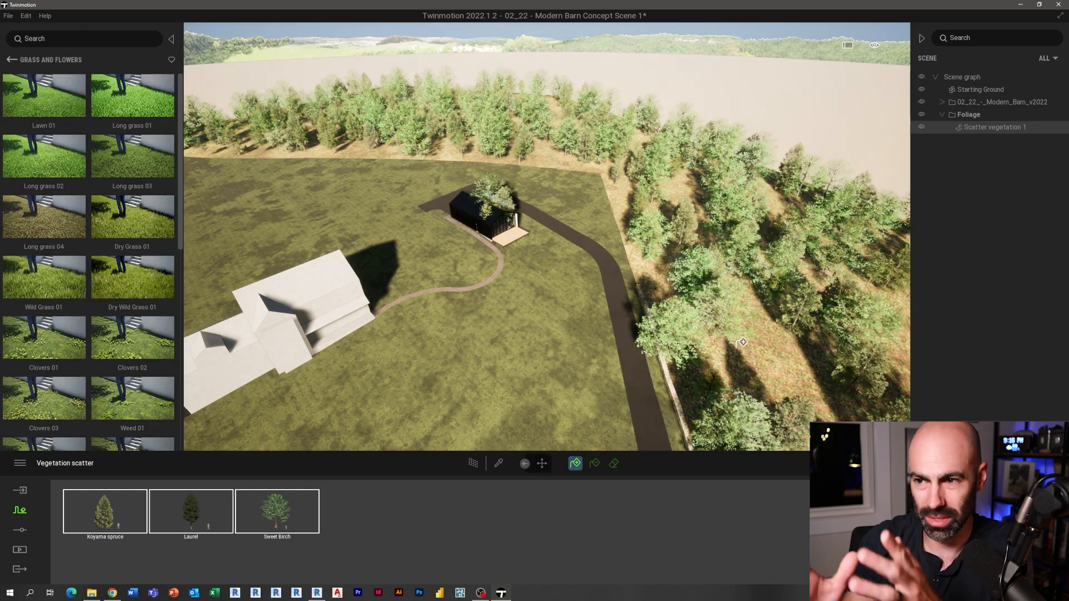
{"action": "left_click", "coordinate": [778, 369]}
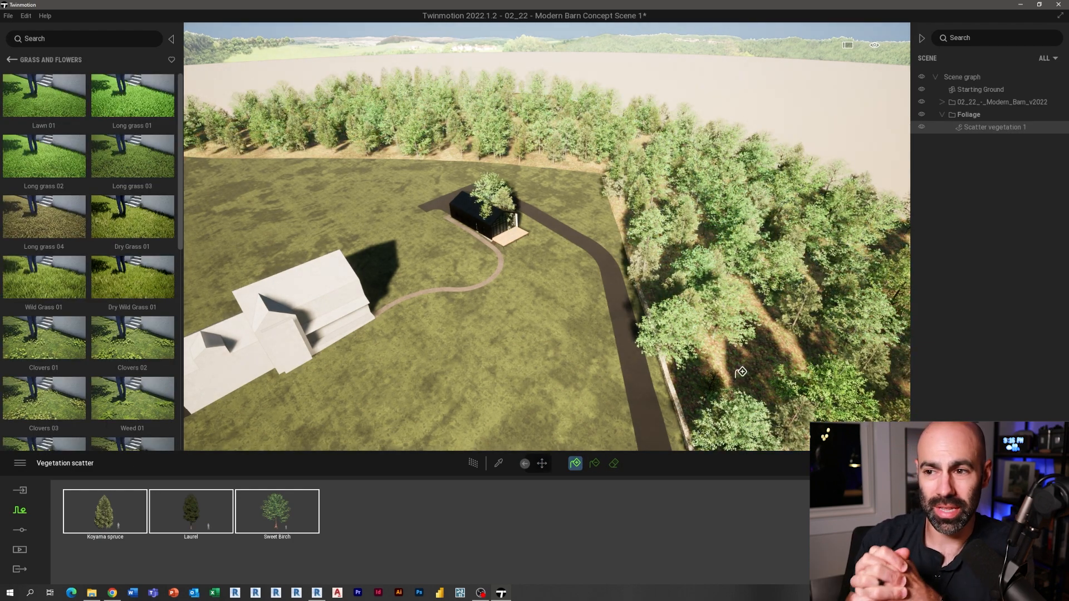
- Erase the scattered trees that stand on the barn
{"action": "right_click_drag", "start_coordinate": [740, 370], "coordinate": [685, 323]}
{"action": "key", "text": "w"}
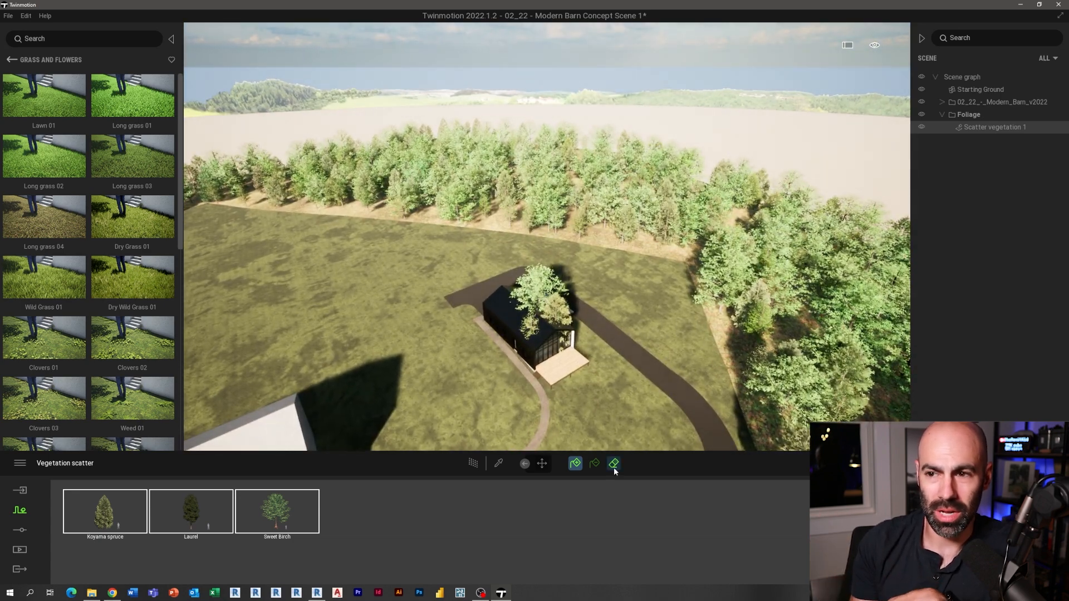
{"action": "mouse_move", "coordinate": [564, 348]}
{"action": "left_mouse_down"}
{"action": "mouse_move", "coordinate": [545, 337]}
{"action": "mouse_move", "coordinate": [548, 299]}
{"action": "left_mouse_up"}
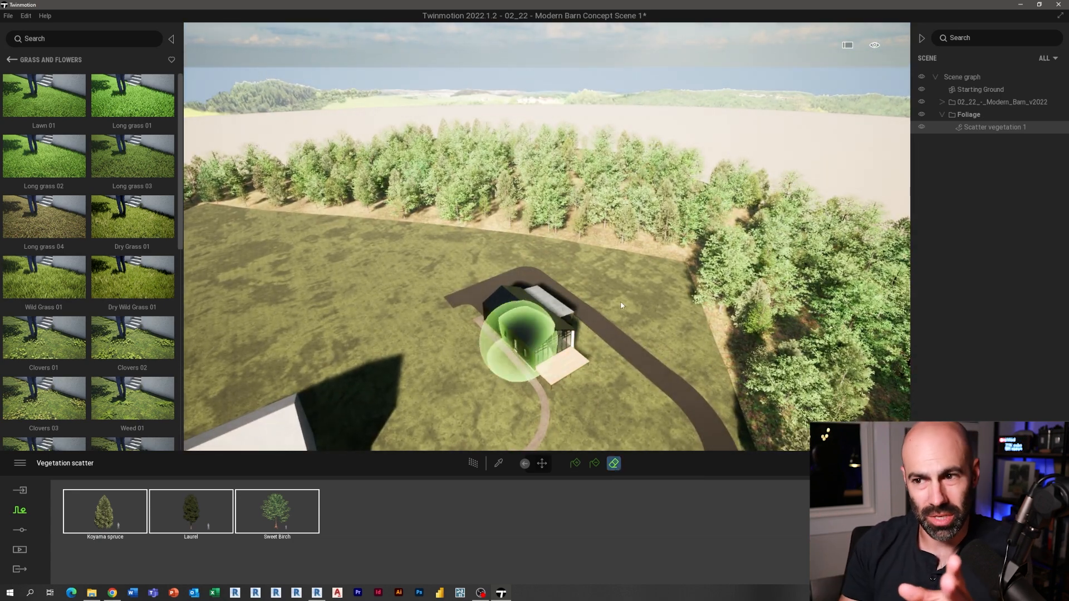
- Set the age of all the scattered trees to 100%
{"action": "key", "text": "s"}
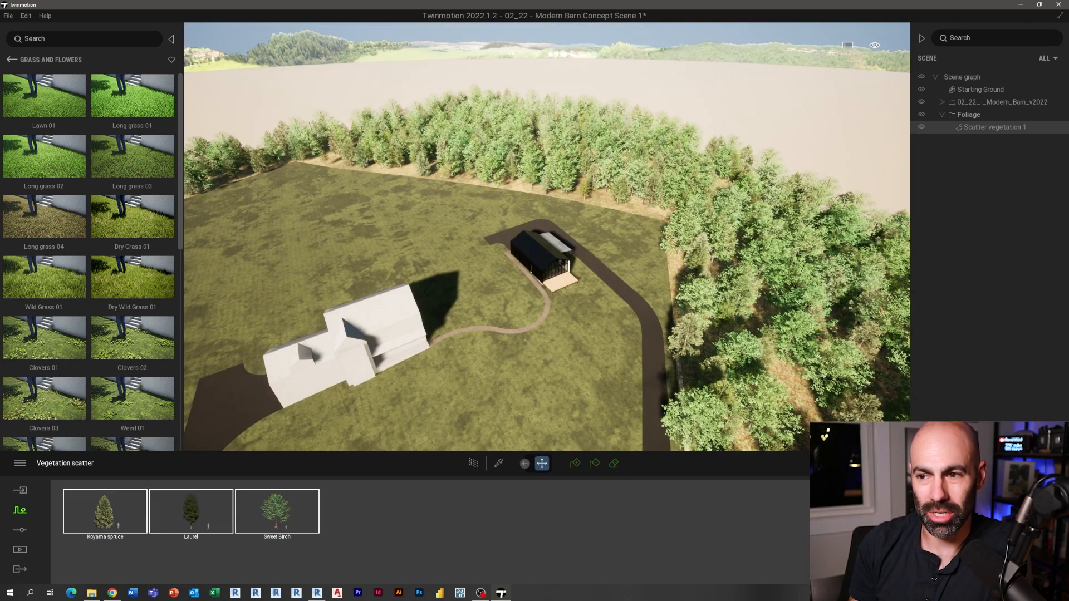
{"action": "double_click", "coordinate": [291, 520]}
{"action": "left_click_drag", "start_coordinate": [287, 482], "coordinate": [286, 469]}
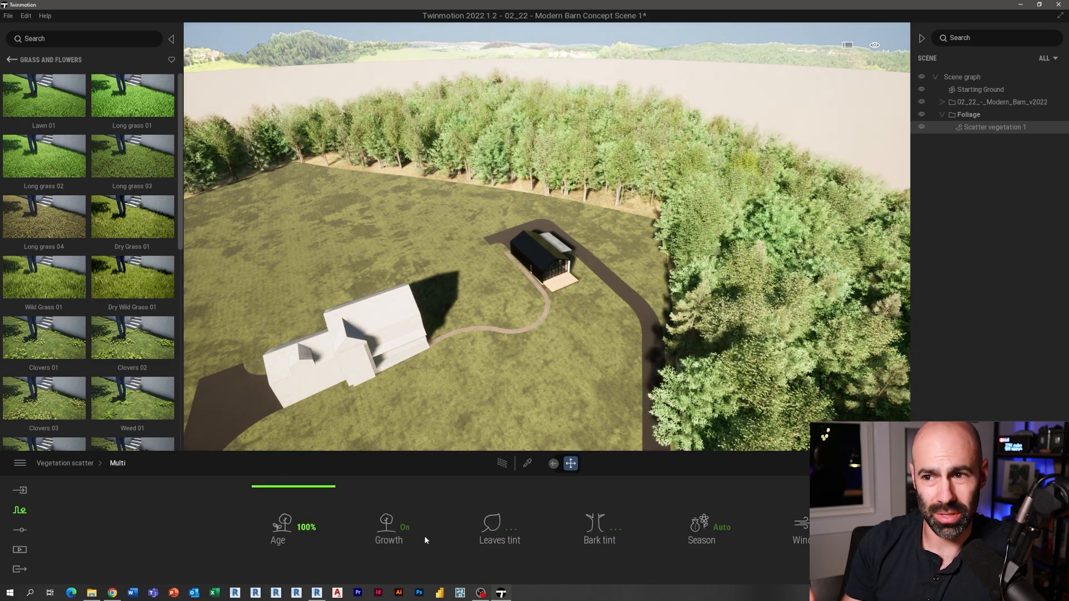
- Examine the full-grown forest around the barn from different heights and distances
{"action": "right_click_drag", "start_coordinate": [571, 370], "coordinate": [666, 351]}
{"action": "key", "text": "q"}
{"action": "key", "text": "w"}
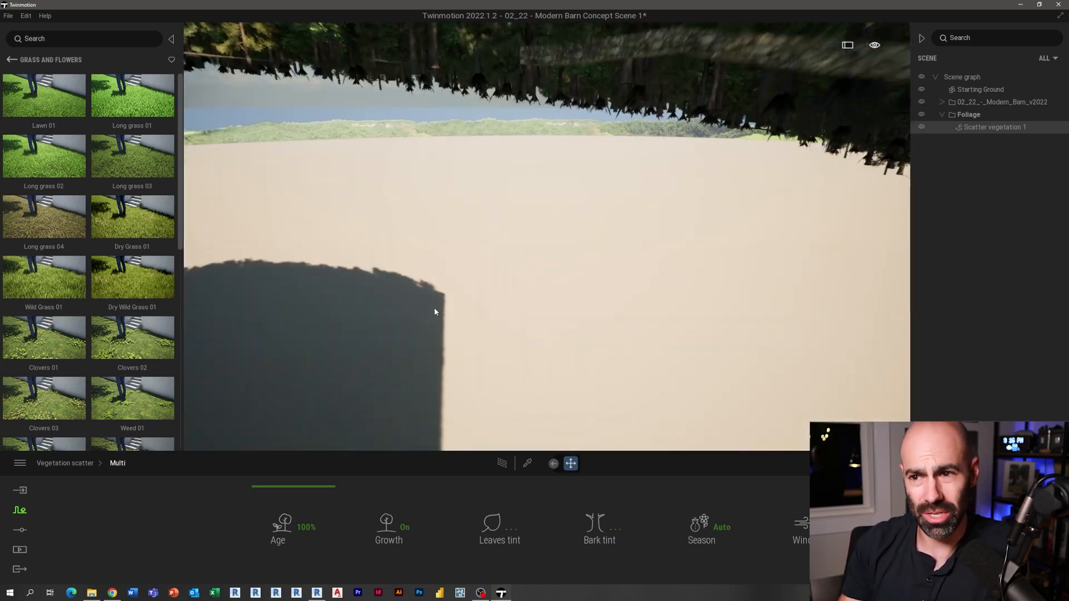
{"action": "scroll", "coordinate": [435, 311], "scroll_direction": "down", "scroll_amount": 5}
{"action": "mouse_move", "coordinate": [501, 245]}
{"action": "right_mouse_down"}
{"action": "mouse_move", "coordinate": [488, 219]}
{"action": "mouse_move", "coordinate": [496, 240]}
{"action": "right_mouse_up"}
{"action": "key", "text": "e"}
{"action": "key", "text": "w"}
{"action": "key", "text": "e"}
{"action": "key", "text": "w"}
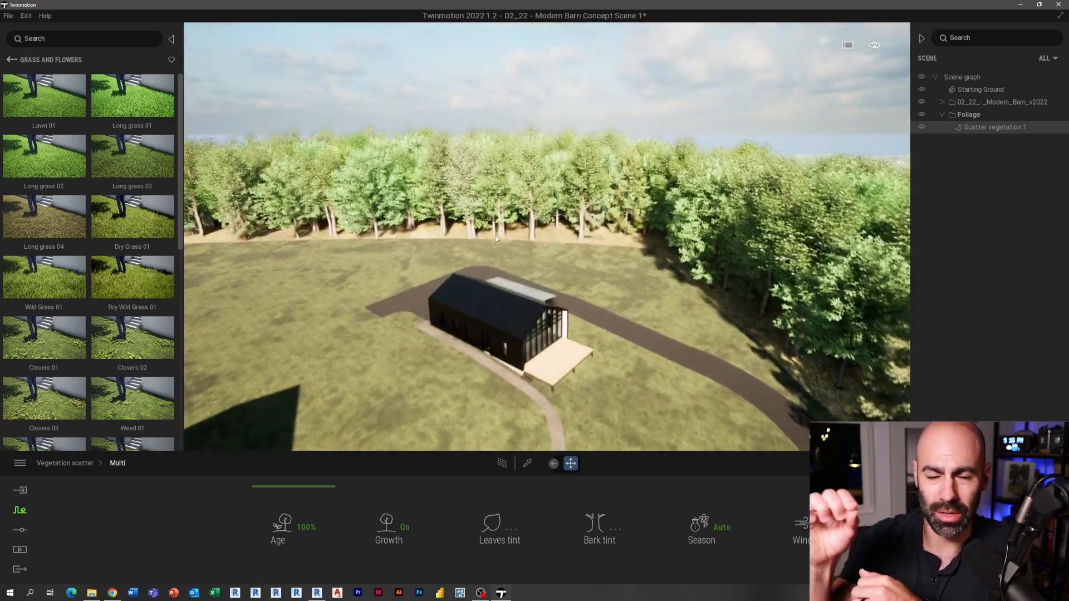
- Add the Koyama spruce to the vegetation paint set and select it together with the Balsam poplar and Laurel
{"action": "left_click", "coordinate": [19, 530]}
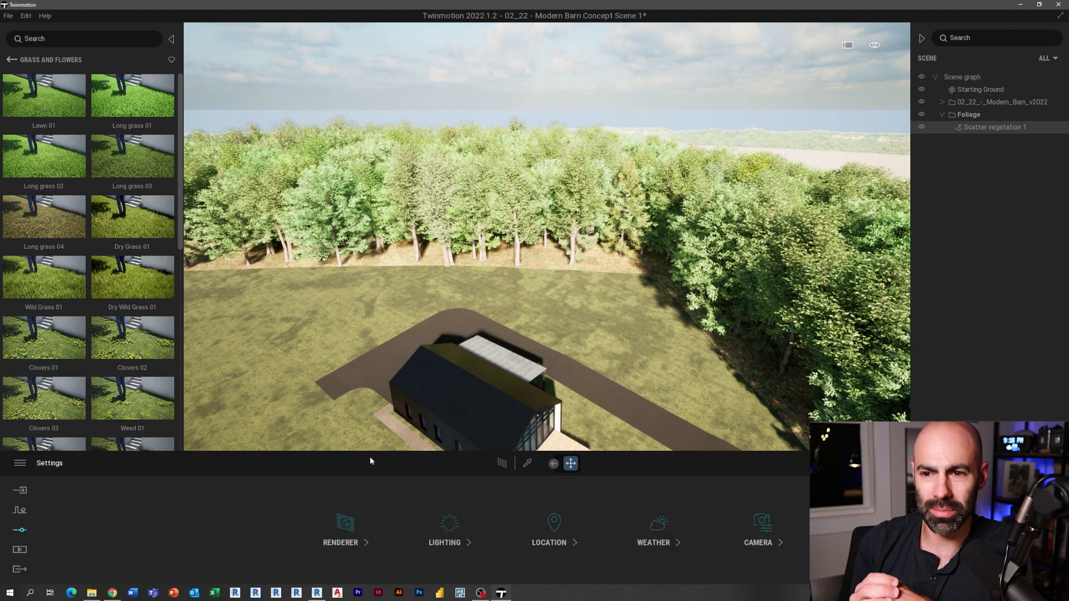
{"action": "left_click", "coordinate": [497, 540]}
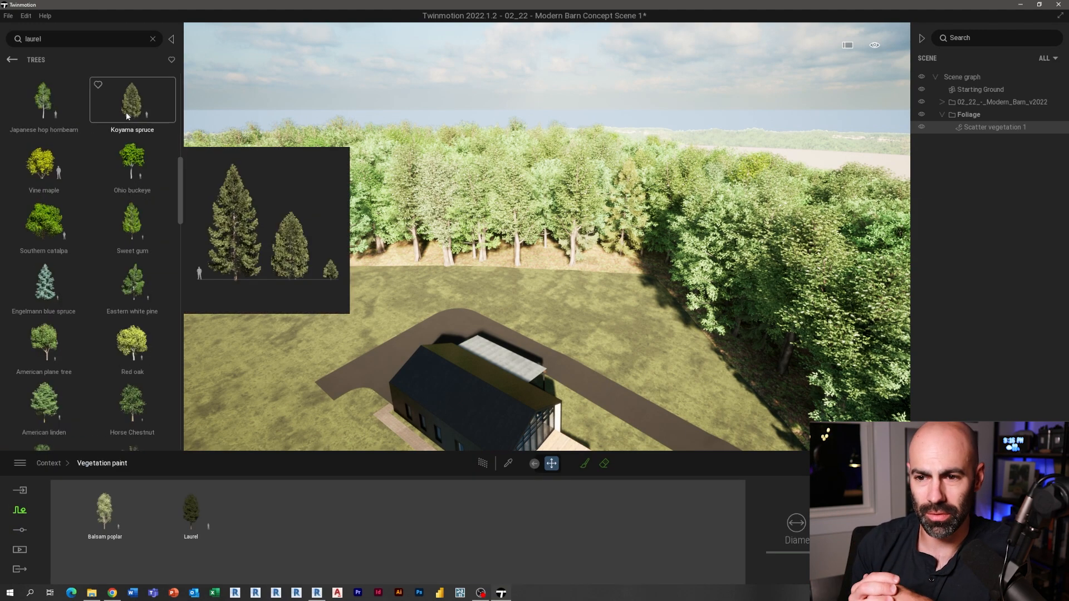
{"action": "left_click_drag", "start_coordinate": [251, 497], "coordinate": [256, 522]}
{"action": "left_click", "coordinate": [257, 521]}
{"action": "left_click", "coordinate": [84, 504], "text": "shift"}
{"action": "right_click_drag", "start_coordinate": [445, 334], "coordinate": [462, 330]}
{"action": "key", "text": "e"}
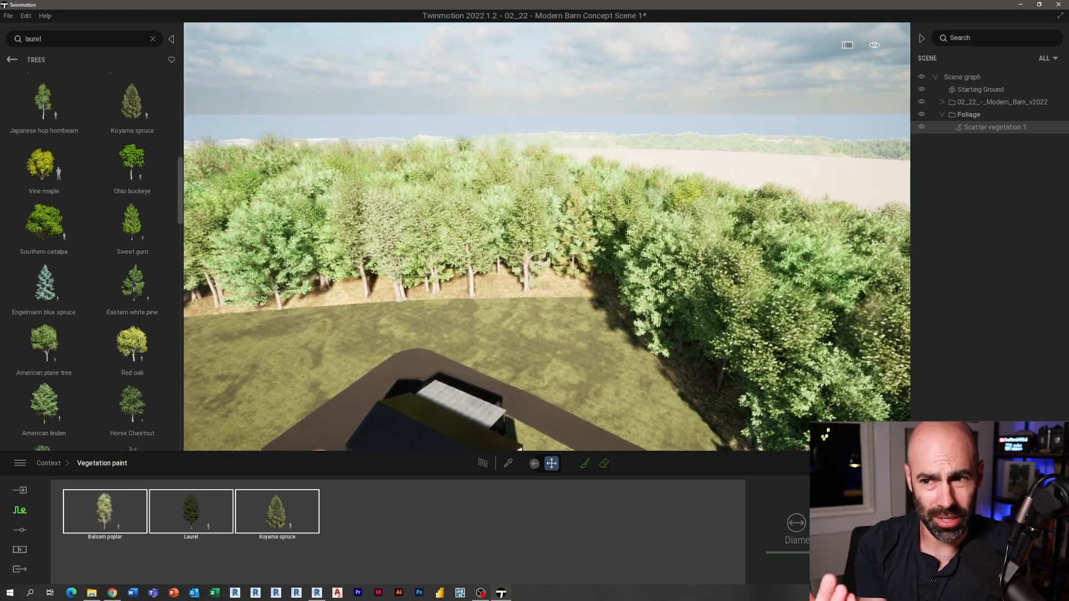
- Paint the selected trees along the forest edge behind the barn
{"action": "left_click", "coordinate": [583, 465]}
{"action": "left_click", "coordinate": [486, 341]}
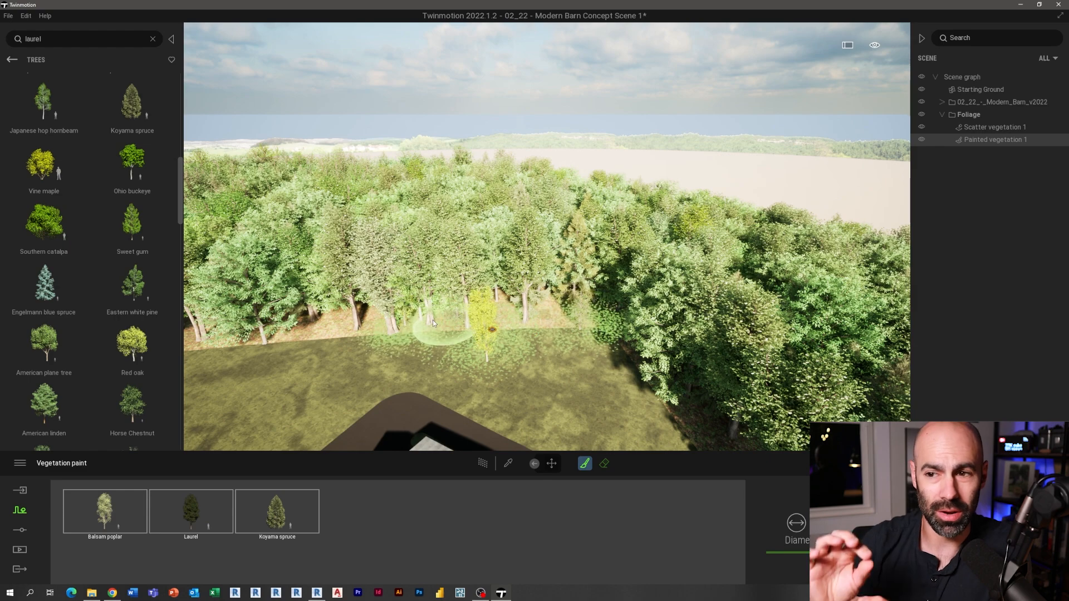
{"action": "key", "text": "s"}
{"action": "mouse_move", "coordinate": [290, 303]}
{"action": "middle_mouse_down", "text": "shift"}
{"action": "mouse_move", "coordinate": [357, 279]}
{"action": "mouse_move", "coordinate": [338, 295]}
{"action": "mouse_move", "coordinate": [332, 245]}
{"action": "mouse_move", "coordinate": [346, 248]}
{"action": "mouse_move", "coordinate": [348, 269]}
{"action": "middle_mouse_up", "text": "shift"}
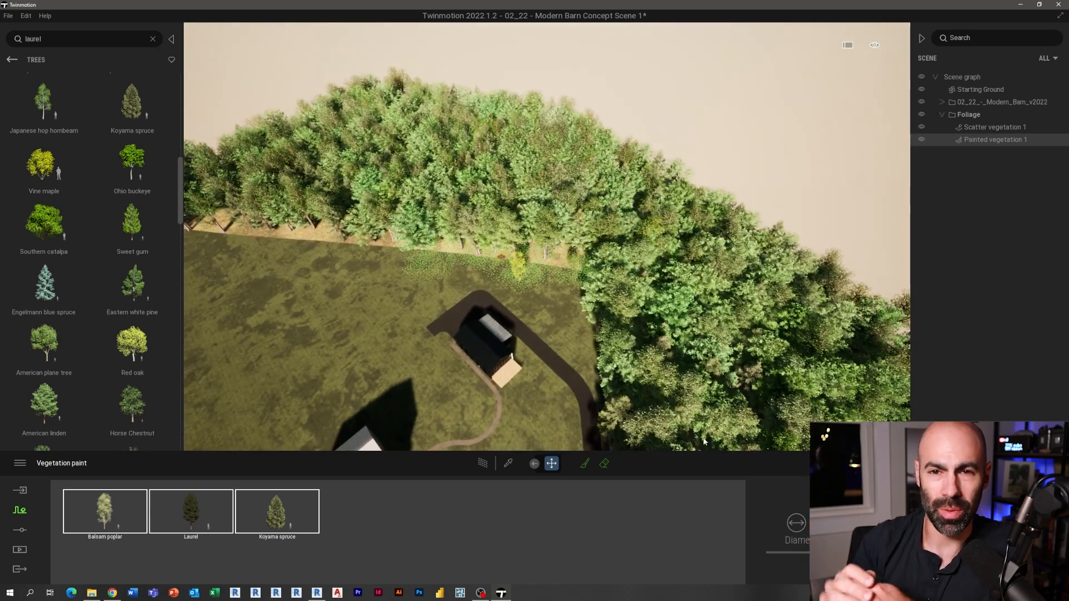
{"action": "left_click", "coordinate": [584, 464]}
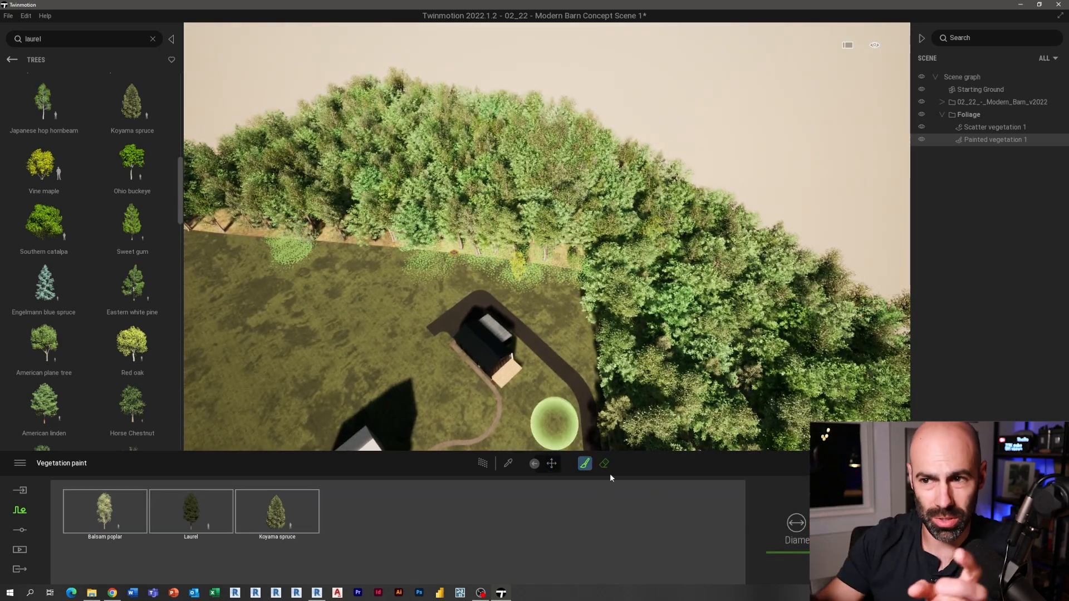
- Enlarge the vegetation brush and paint more of the selected trees around the clearing's forest edge, from the lawn to the driveway
{"action": "left_click_drag", "start_coordinate": [801, 554], "coordinate": [812, 554]}
{"action": "mouse_move", "coordinate": [336, 250]}
{"action": "left_mouse_down"}
{"action": "mouse_move", "coordinate": [384, 251]}
{"action": "mouse_move", "coordinate": [229, 233]}
{"action": "mouse_move", "coordinate": [578, 283]}
{"action": "mouse_move", "coordinate": [625, 362]}
{"action": "left_mouse_up"}
{"action": "mouse_move", "coordinate": [233, 214]}
{"action": "right_mouse_down"}
{"action": "mouse_move", "coordinate": [215, 215]}
{"action": "mouse_move", "coordinate": [231, 228]}
{"action": "right_mouse_up"}
{"action": "mouse_move", "coordinate": [231, 229]}
{"action": "left_mouse_down"}
{"action": "mouse_move", "coordinate": [239, 239]}
{"action": "mouse_move", "coordinate": [290, 223]}
{"action": "left_mouse_up"}
{"action": "mouse_move", "coordinate": [389, 276]}
{"action": "right_mouse_down"}
{"action": "mouse_move", "coordinate": [418, 279]}
{"action": "mouse_move", "coordinate": [439, 301]}
{"action": "right_mouse_up"}
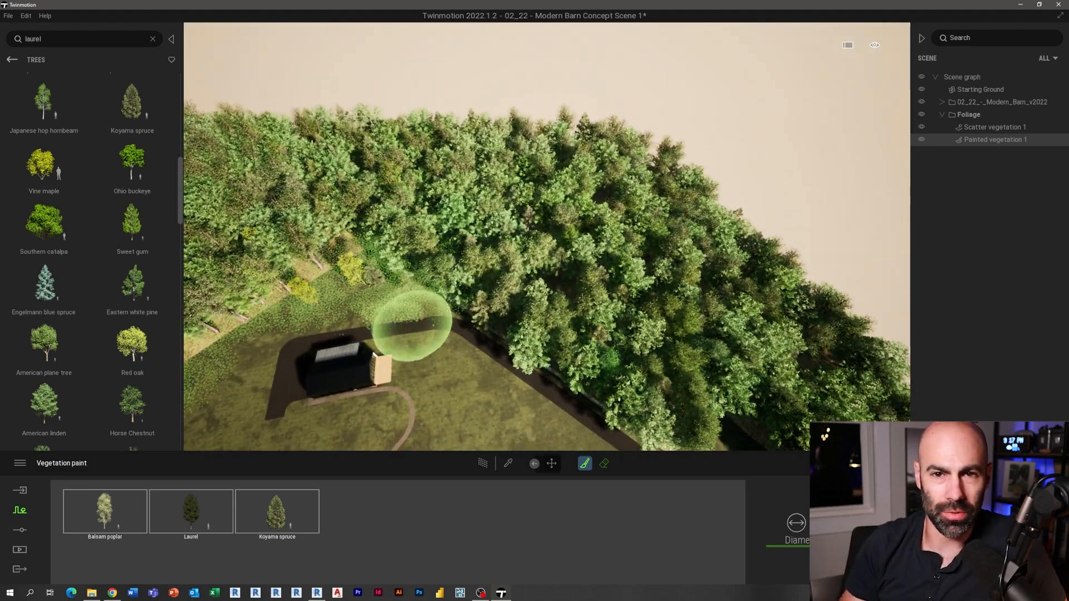
{"action": "right_click_drag", "start_coordinate": [396, 353], "coordinate": [488, 265]}
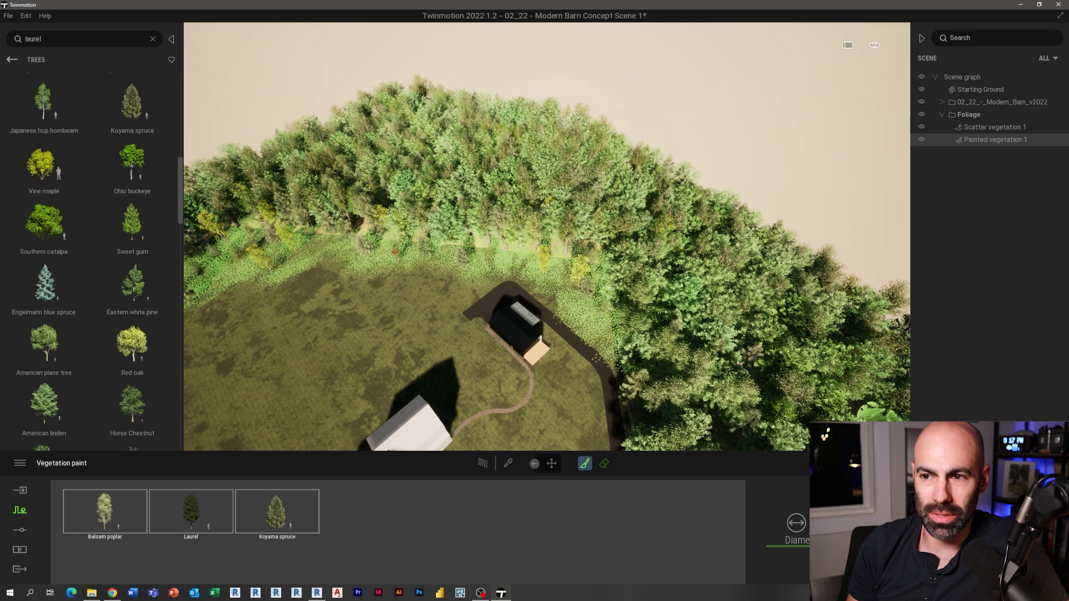
- Select all three painted tree species together and set their age to 77%
{"action": "left_click", "coordinate": [500, 524]}
{"action": "left_click", "coordinate": [93, 518], "text": "shift"}
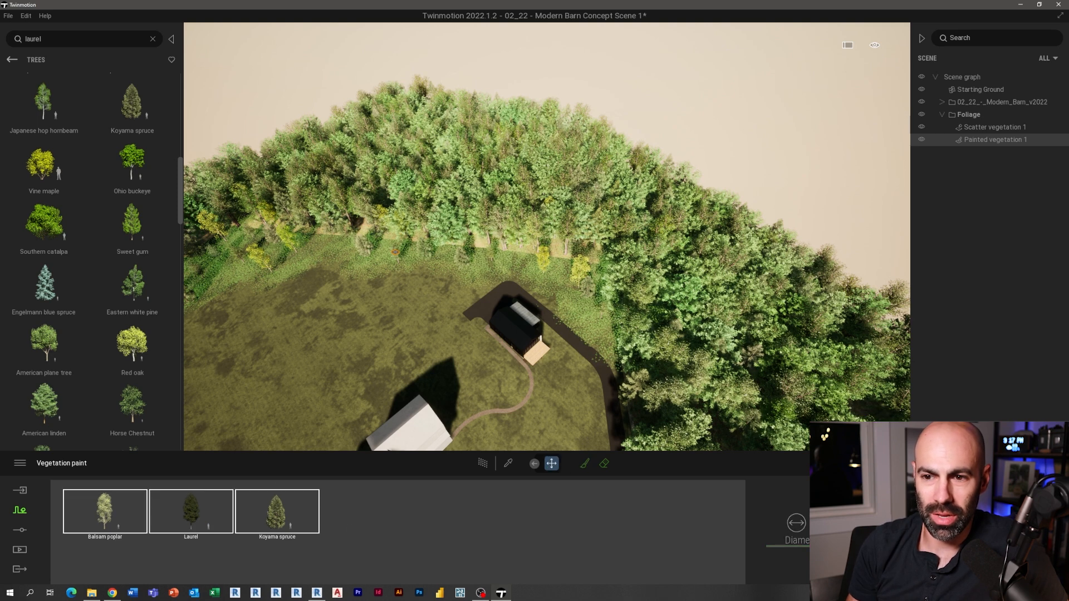
{"action": "double_click", "coordinate": [288, 524]}
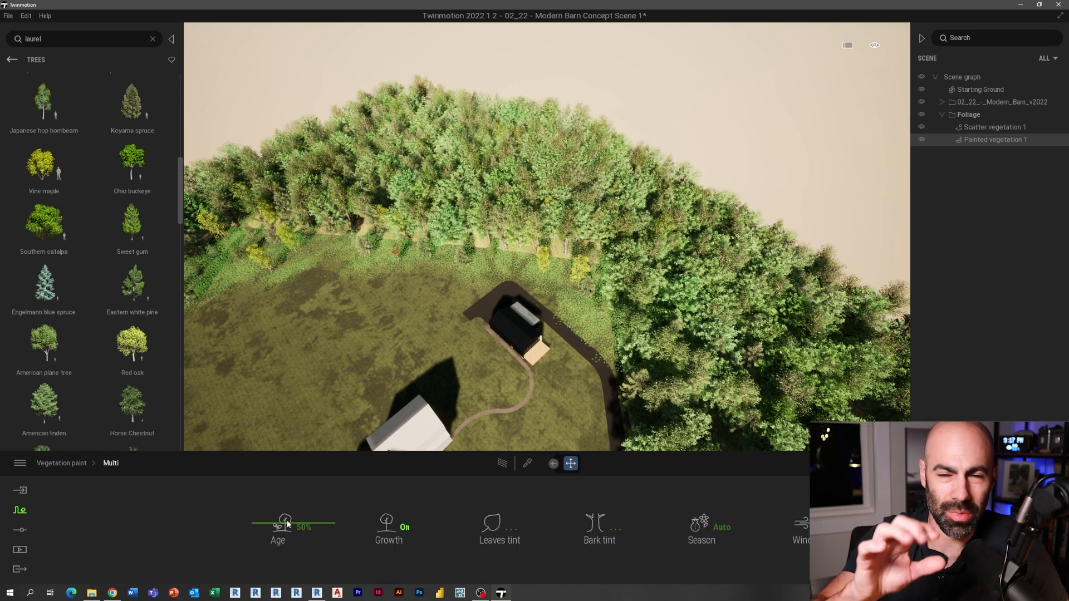
{"action": "left_click", "coordinate": [69, 464]}
{"action": "double_click", "coordinate": [284, 519]}
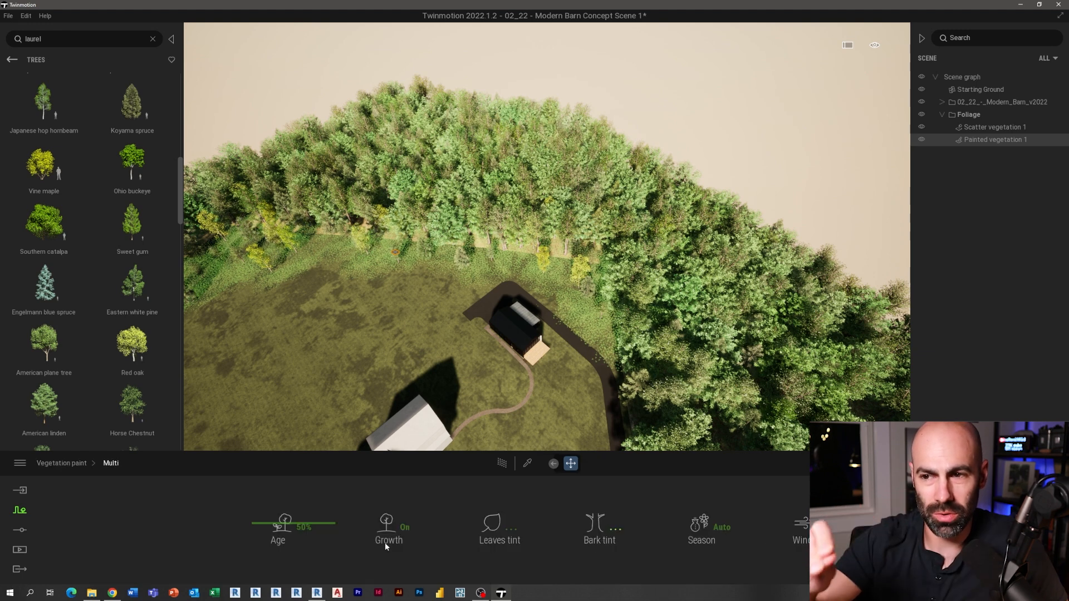
{"action": "mouse_move", "coordinate": [278, 527]}
{"action": "left_mouse_down"}
{"action": "mouse_move", "coordinate": [277, 459]}
{"action": "mouse_move", "coordinate": [281, 504]}
{"action": "left_mouse_up"}
- Darken the leaves tint of the painted trees with a slightly warm grey
{"action": "left_click", "coordinate": [495, 526]}
{"action": "left_click_drag", "start_coordinate": [570, 265], "coordinate": [319, 296]}
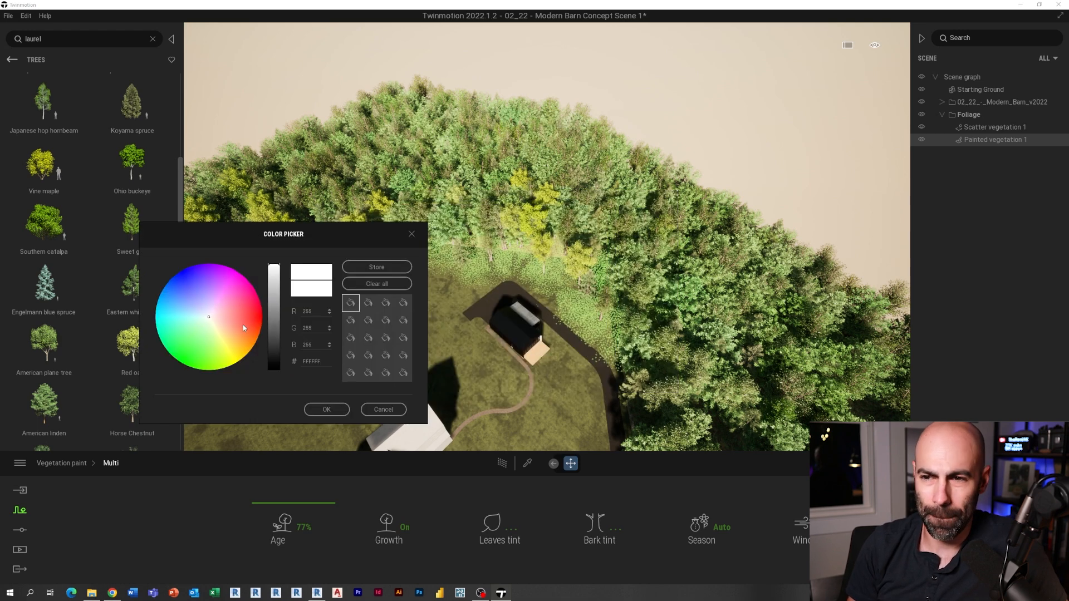
{"action": "left_click", "coordinate": [275, 301]}
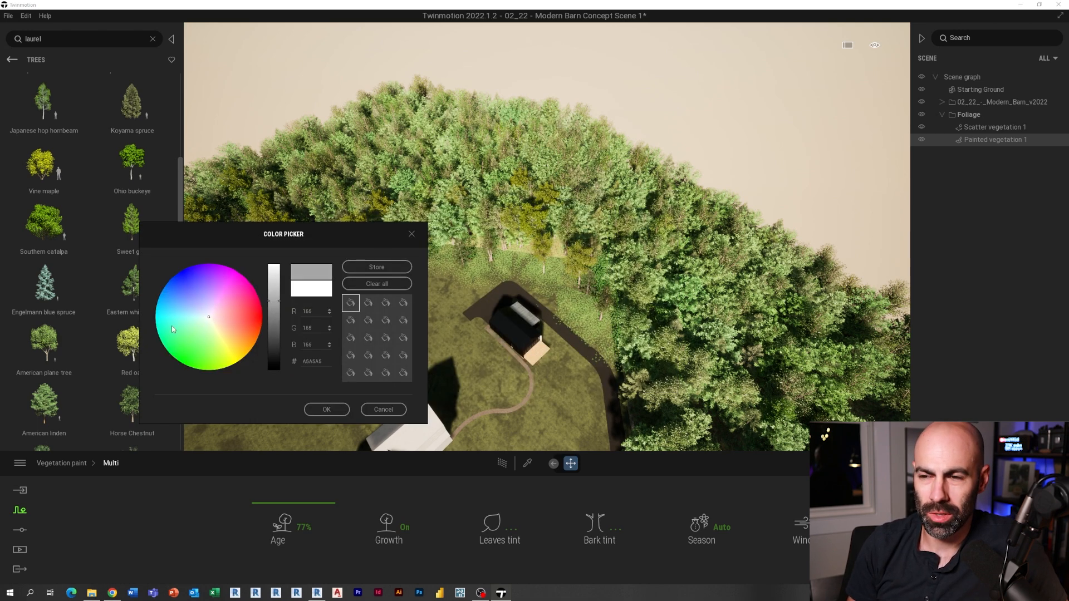
{"action": "mouse_move", "coordinate": [208, 317]}
{"action": "left_mouse_down"}
{"action": "mouse_move", "coordinate": [199, 317]}
{"action": "mouse_move", "coordinate": [214, 323]}
{"action": "left_mouse_up"}
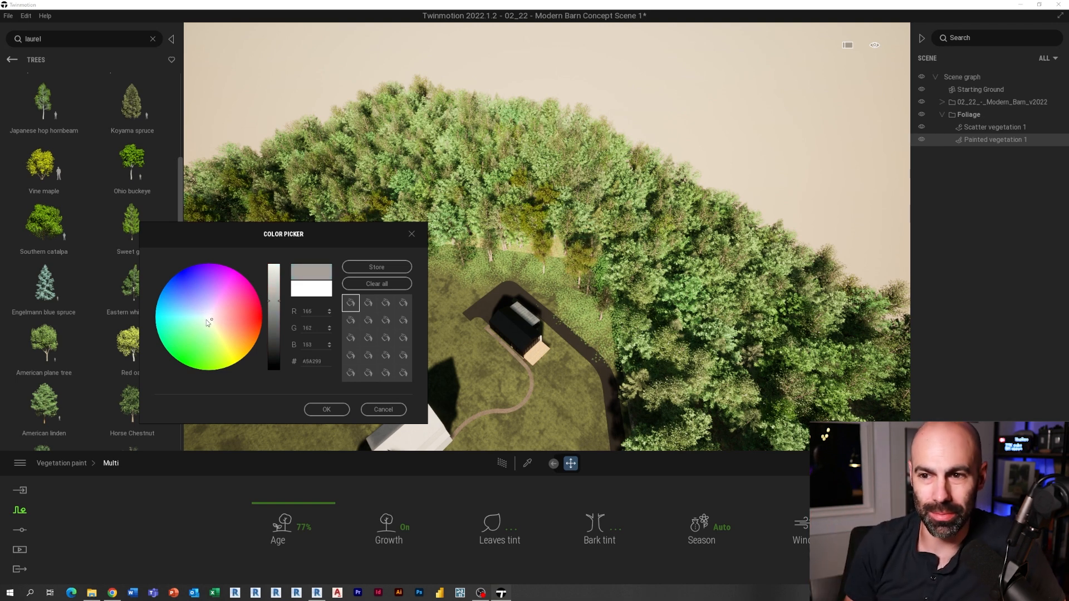
{"action": "left_click_drag", "start_coordinate": [274, 306], "coordinate": [277, 318]}
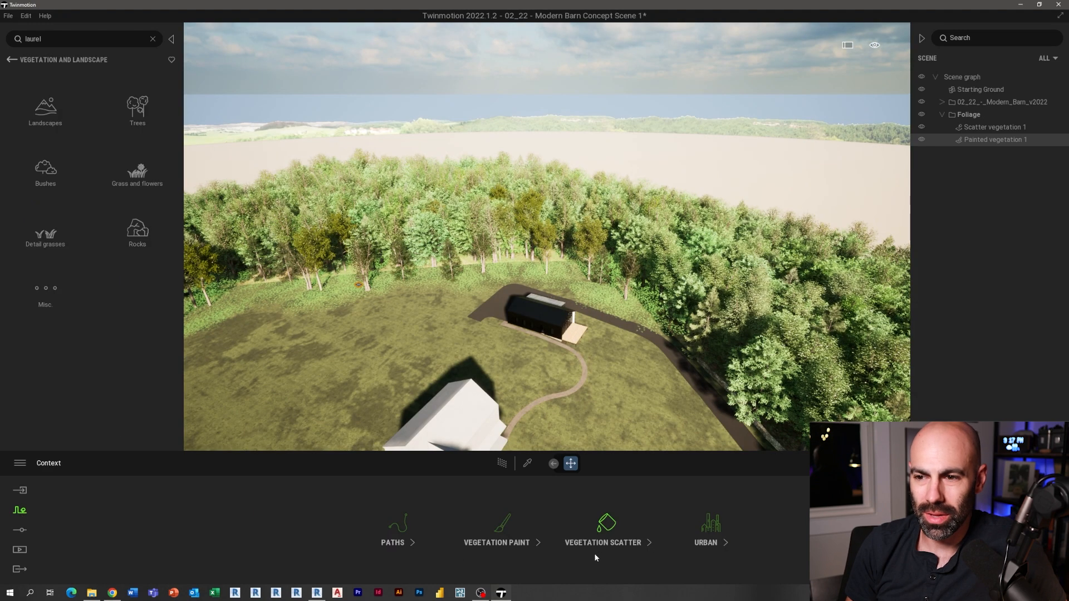
- Build a new vegetation scatter set from Mugo Pine, Curry Leaf Tree and Lombardy Poplar, and select all three
{"action": "left_click", "coordinate": [595, 558]}
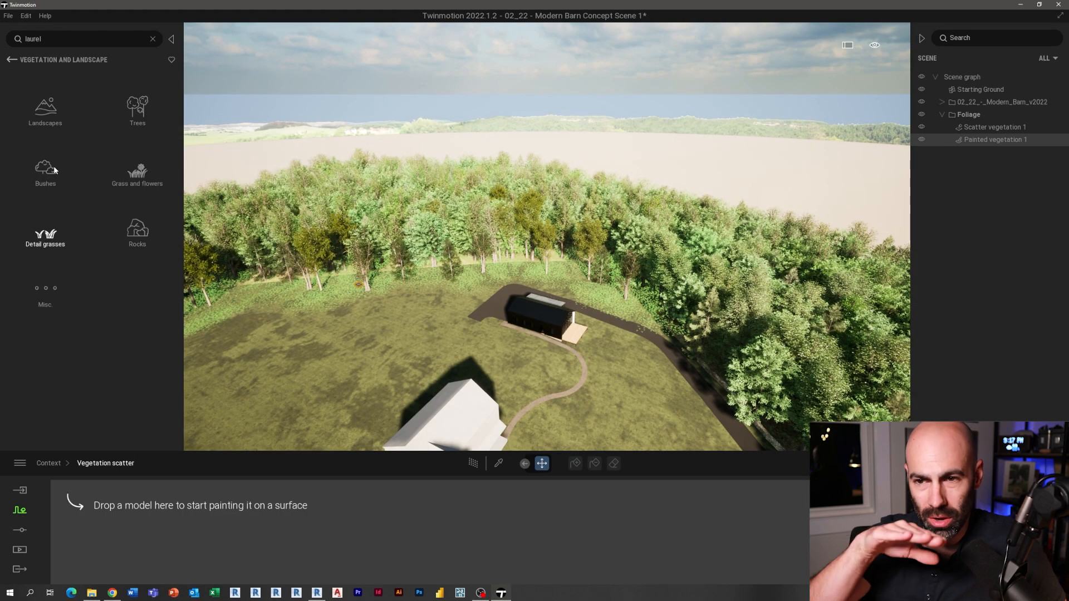
{"action": "left_click", "coordinate": [46, 168]}
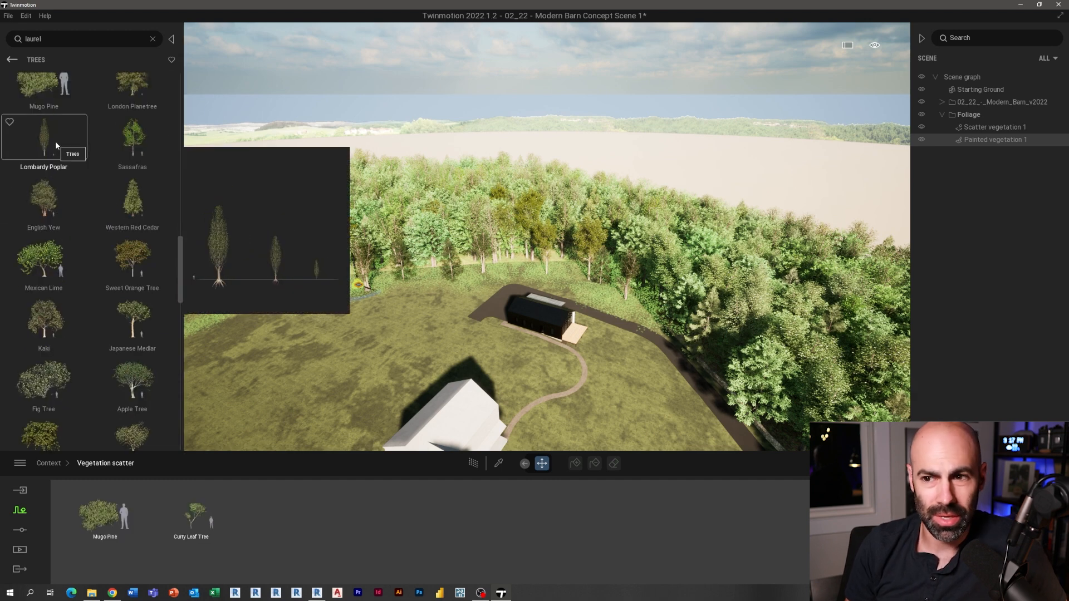
{"action": "left_click_drag", "start_coordinate": [55, 142], "coordinate": [264, 526]}
{"action": "left_click", "coordinate": [267, 512]}
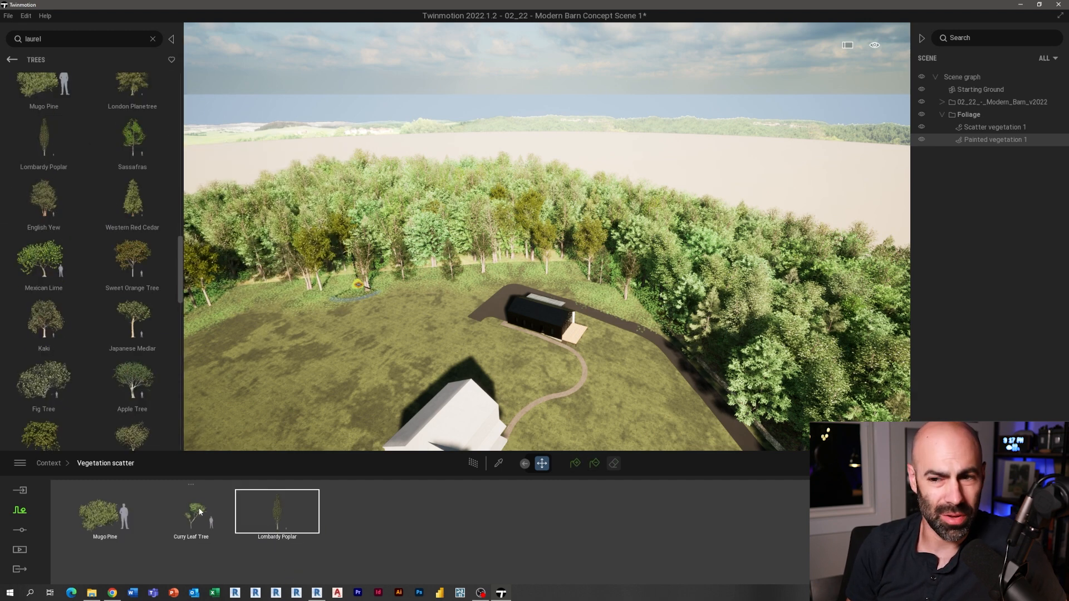
{"action": "left_click", "coordinate": [117, 521], "text": "shift"}
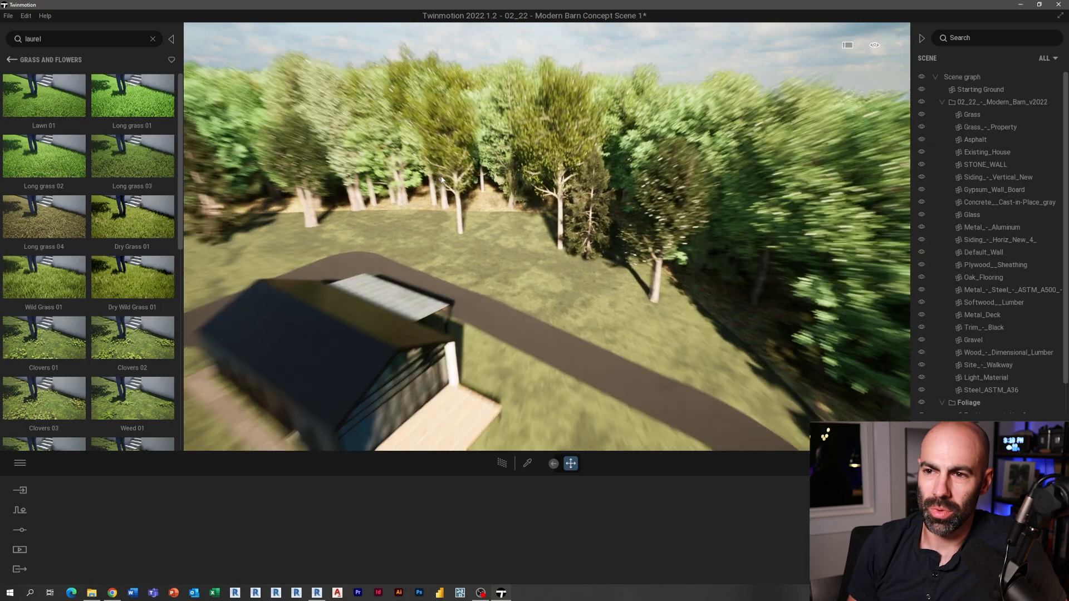
- Scatter Boston ferns, Leatherleaf fern 2, RosaCanina 2, Bush base 2 and Bush base 1 over the forest floor
{"action": "scroll", "coordinate": [416, 131], "scroll_direction": "up", "scroll_amount": 5}
{"action": "scroll", "coordinate": [420, 137], "scroll_direction": "up", "scroll_amount": 4}
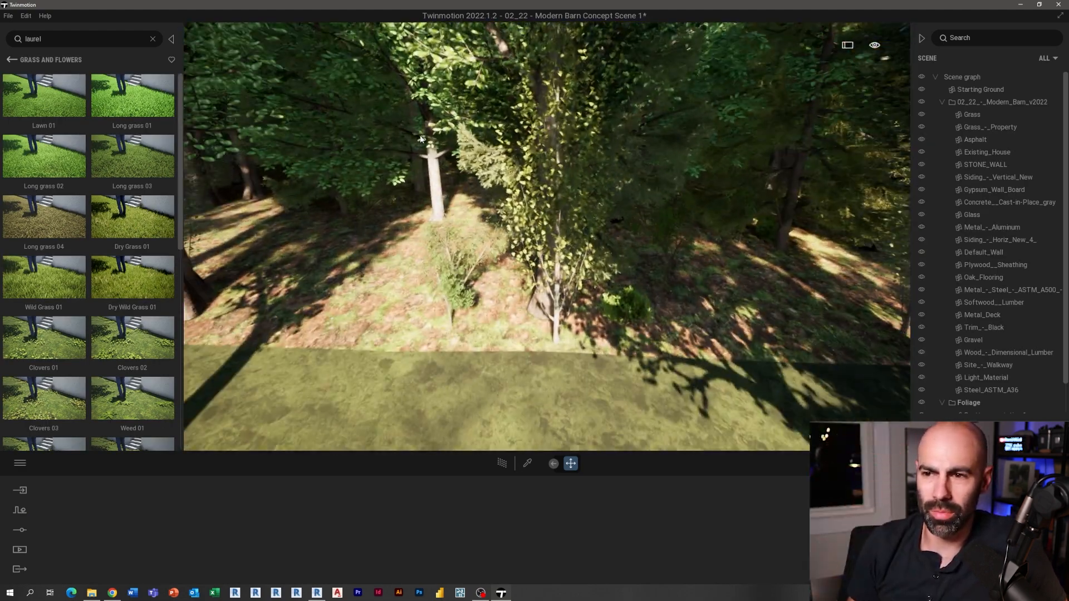
{"action": "right_click_drag", "start_coordinate": [420, 137], "coordinate": [403, 146]}
{"action": "left_click", "coordinate": [12, 60]}
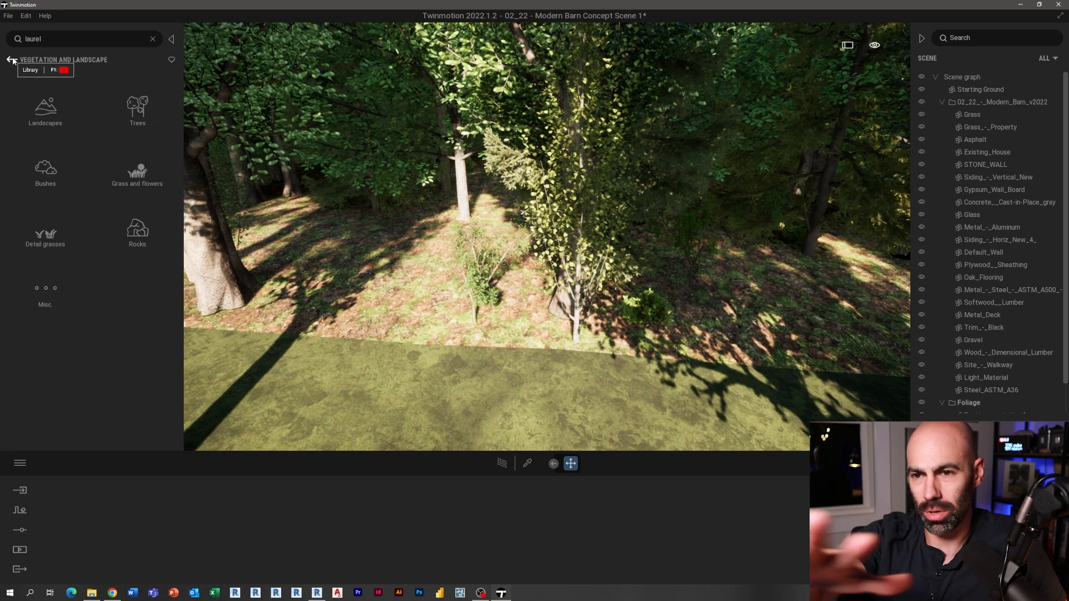
{"action": "left_click", "coordinate": [43, 106]}
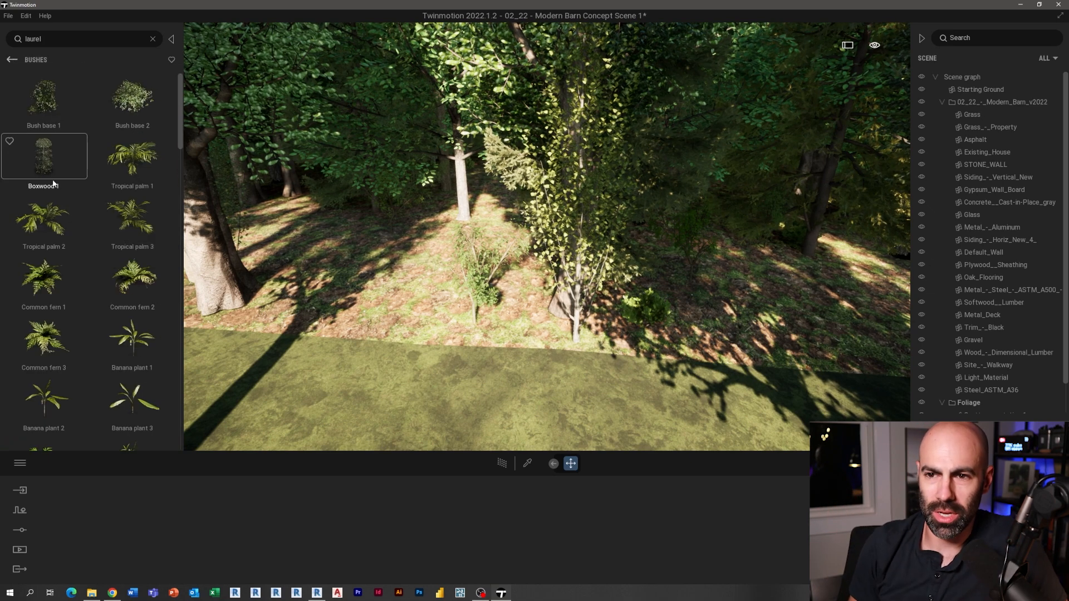
{"action": "left_click", "coordinate": [19, 511]}
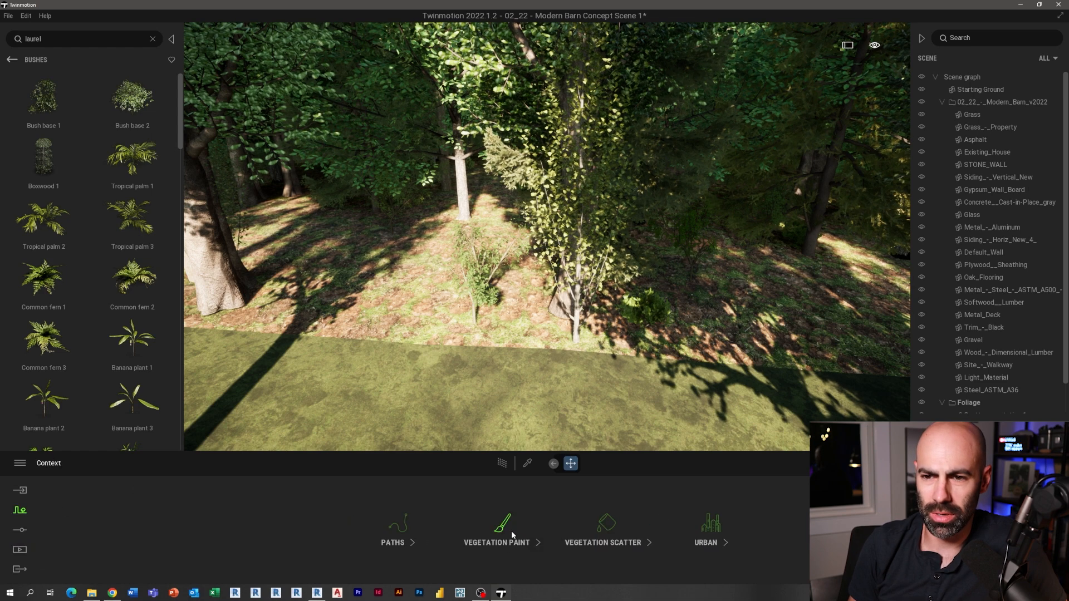
{"action": "left_click", "coordinate": [644, 543]}
{"action": "scroll", "coordinate": [55, 139], "scroll_direction": "down", "scroll_amount": 1}
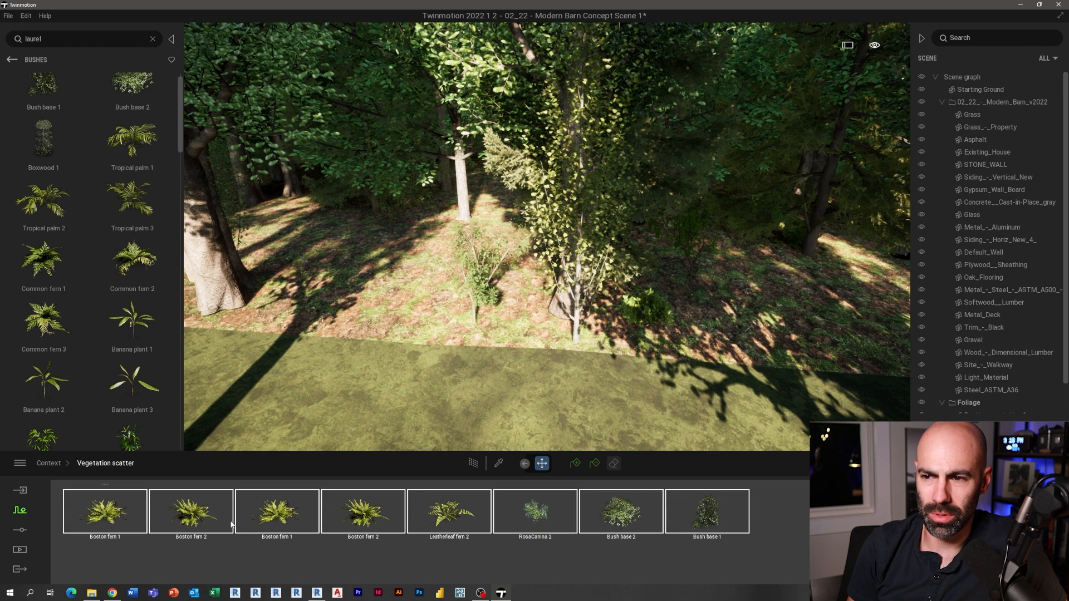
{"action": "left_click", "coordinate": [532, 336]}
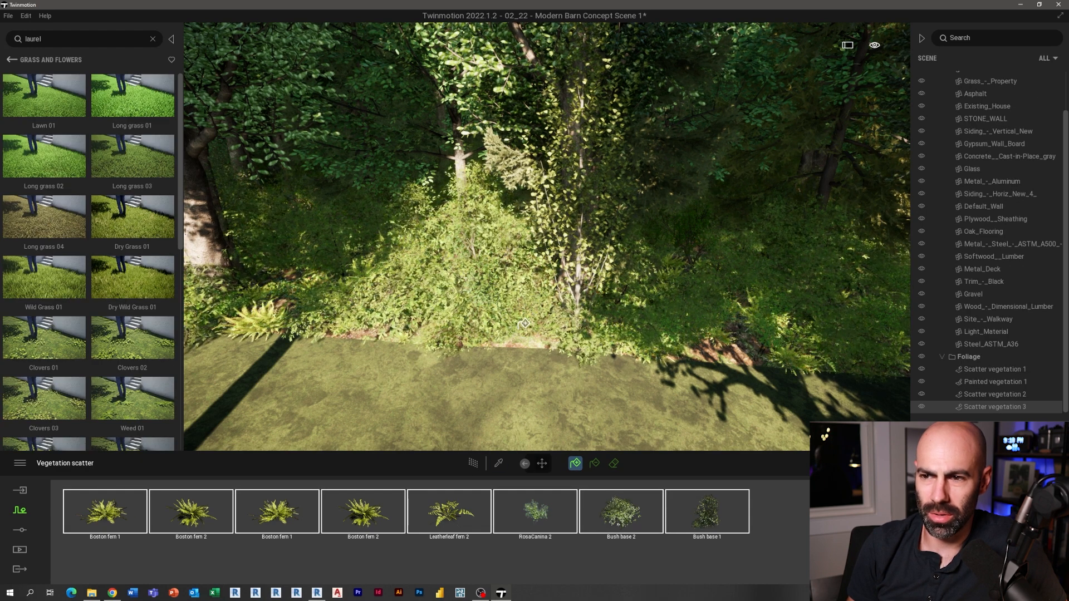
- Select all the scattered ferns and bushes together and set their size to 56%
{"action": "left_click", "coordinate": [764, 532]}
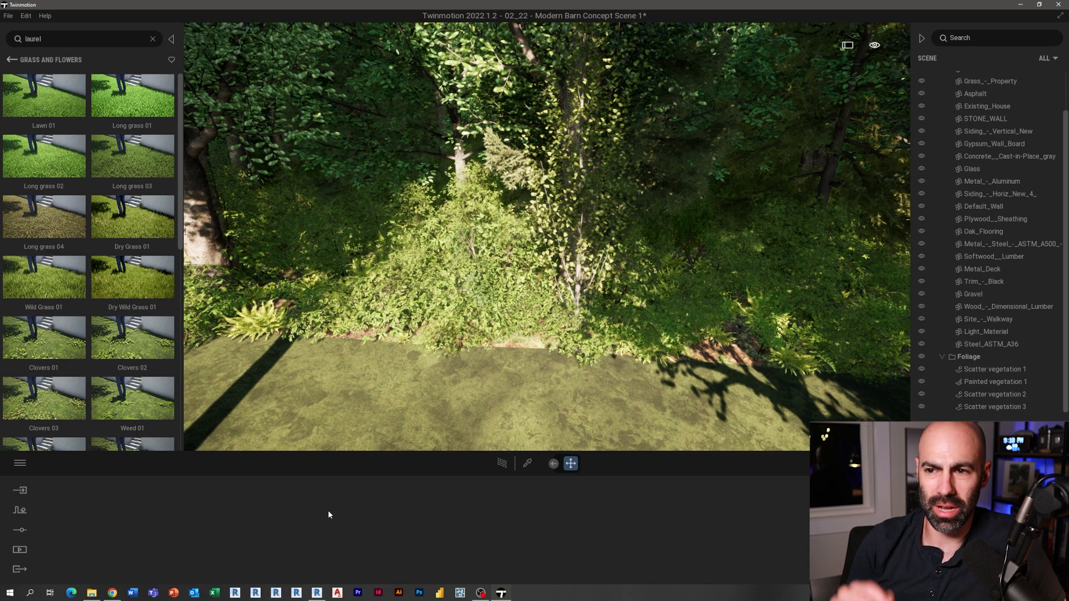
{"action": "left_click", "coordinate": [688, 510]}
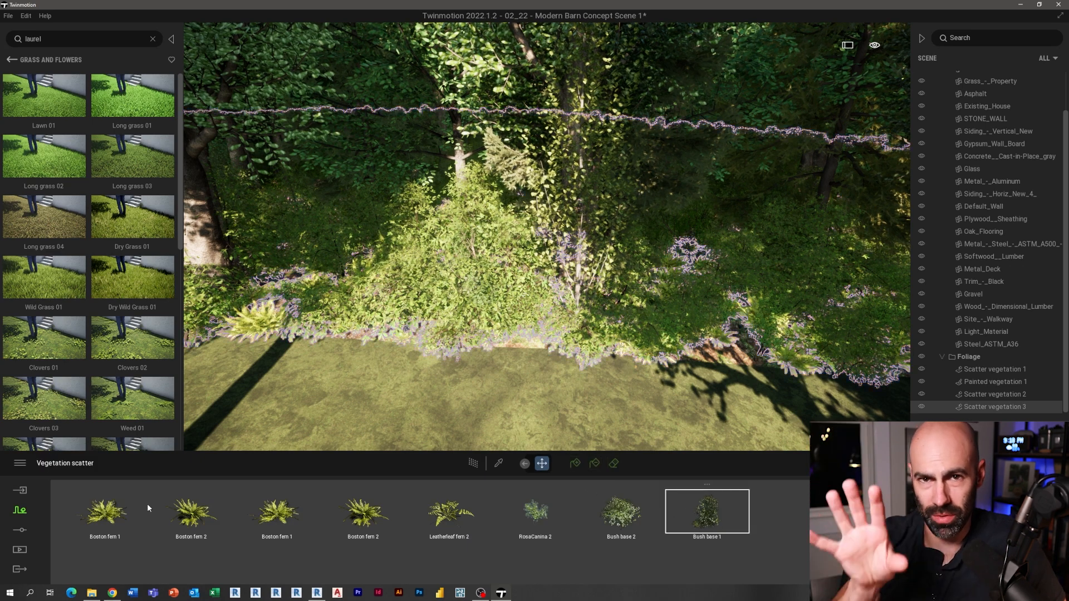
{"action": "left_click", "coordinate": [114, 509], "text": "shift"}
{"action": "left_click", "coordinate": [510, 540]}
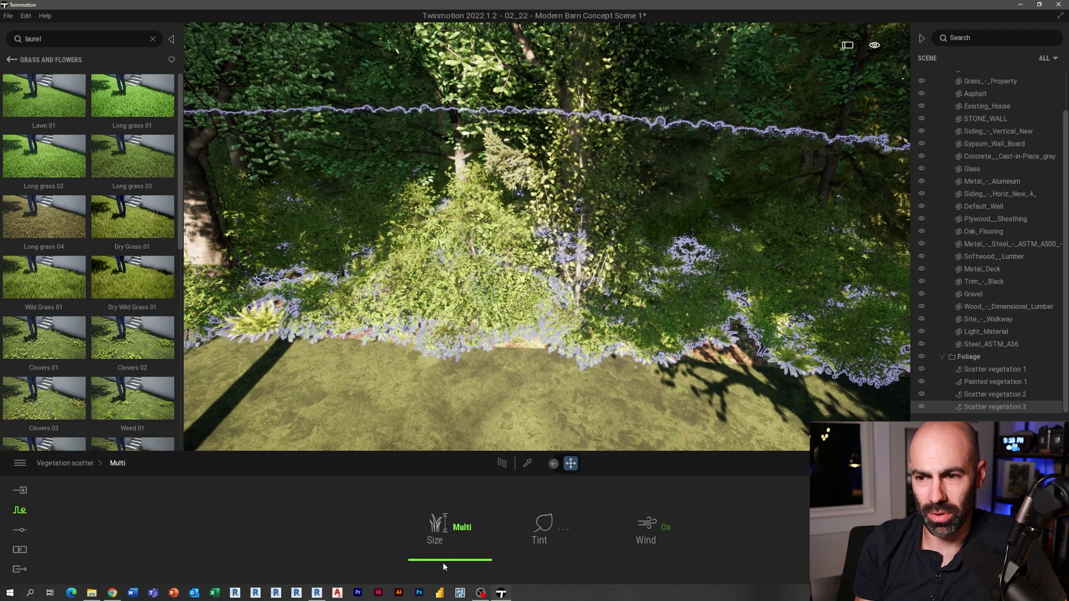
{"action": "left_click_drag", "start_coordinate": [433, 559], "coordinate": [436, 501]}
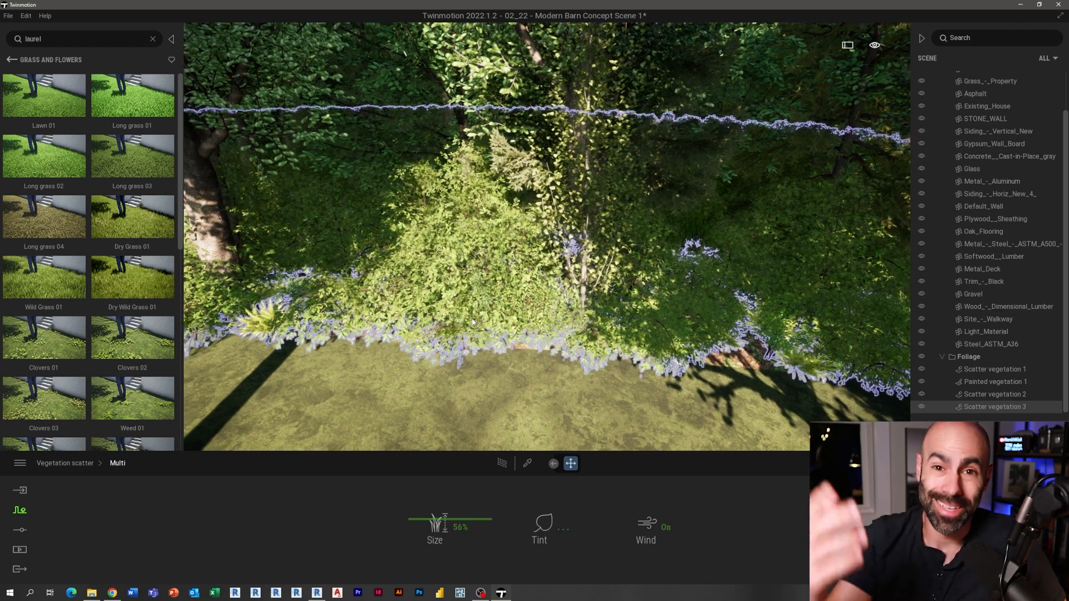
- Paint Common ferns 1 to 3, Leatherleaf ferns 1 and 2 and Bush base 2 along the forest edge behind the barn
{"action": "key", "text": "s"}
{"action": "mouse_move", "coordinate": [467, 329]}
{"action": "right_mouse_down"}
{"action": "mouse_move", "coordinate": [472, 240]}
{"action": "mouse_move", "coordinate": [514, 215]}
{"action": "right_mouse_up"}
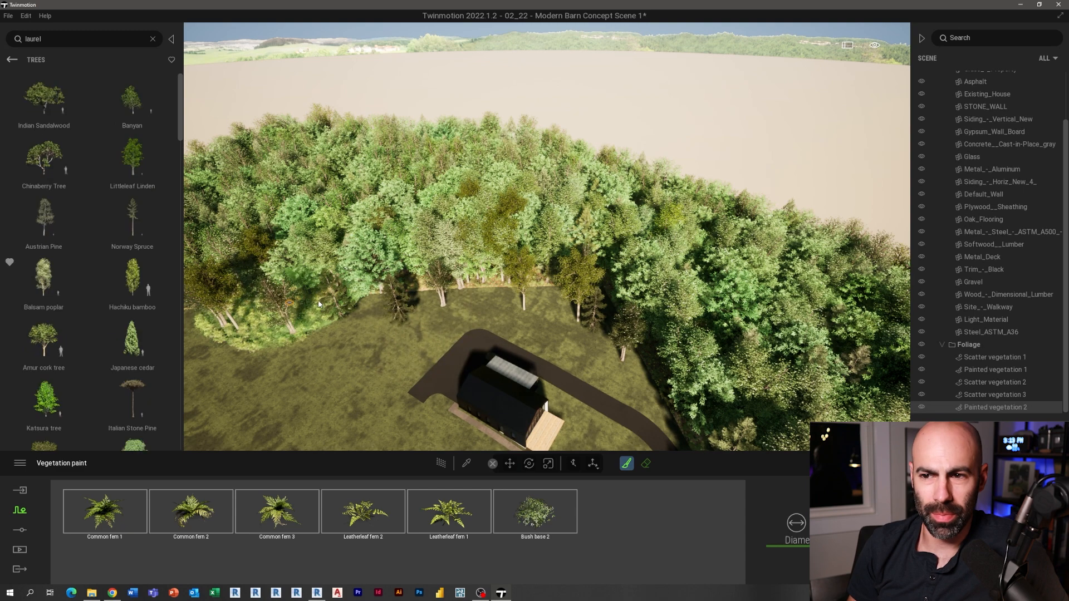
{"action": "mouse_move", "coordinate": [312, 300]}
{"action": "left_mouse_down"}
{"action": "mouse_move", "coordinate": [556, 300]}
{"action": "mouse_move", "coordinate": [636, 360]}
{"action": "mouse_move", "coordinate": [613, 335]}
{"action": "mouse_move", "coordinate": [343, 303]}
{"action": "left_mouse_up"}
{"action": "mouse_move", "coordinate": [331, 295]}
{"action": "right_mouse_down"}
{"action": "mouse_move", "coordinate": [295, 286]}
{"action": "mouse_move", "coordinate": [275, 246]}
{"action": "right_mouse_up"}
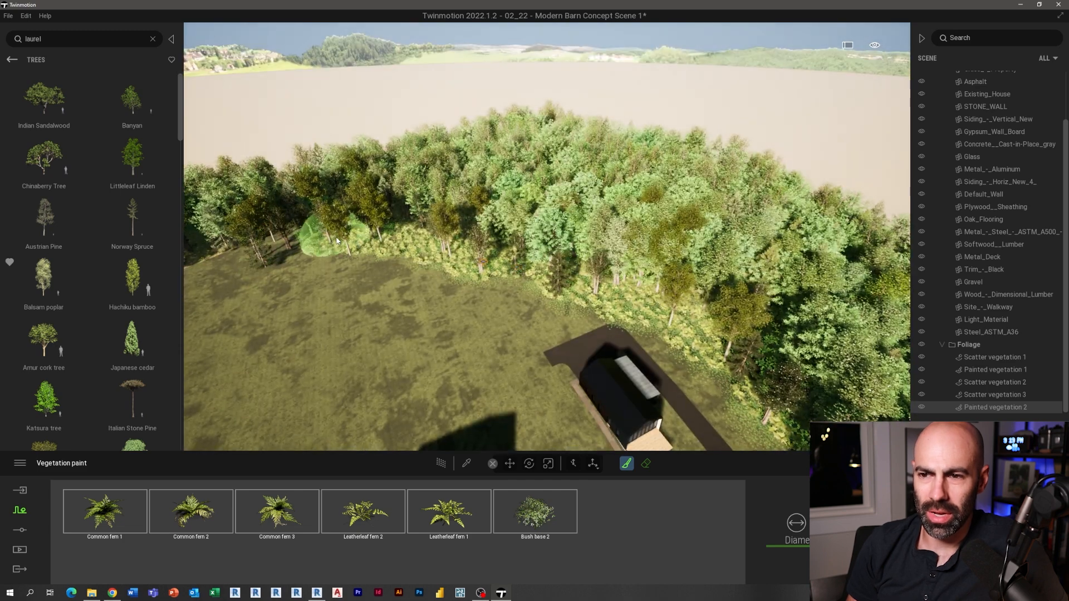
{"action": "right_click_drag", "start_coordinate": [192, 257], "coordinate": [281, 279]}
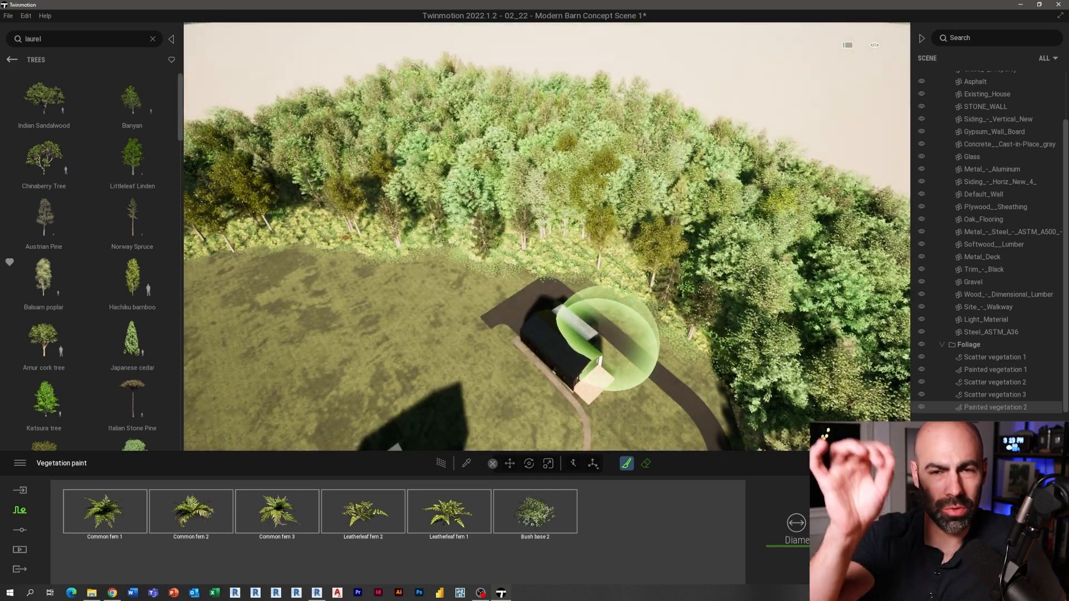
{"action": "left_click", "coordinate": [535, 511]}
{"action": "key", "text": "ctrl+a"}
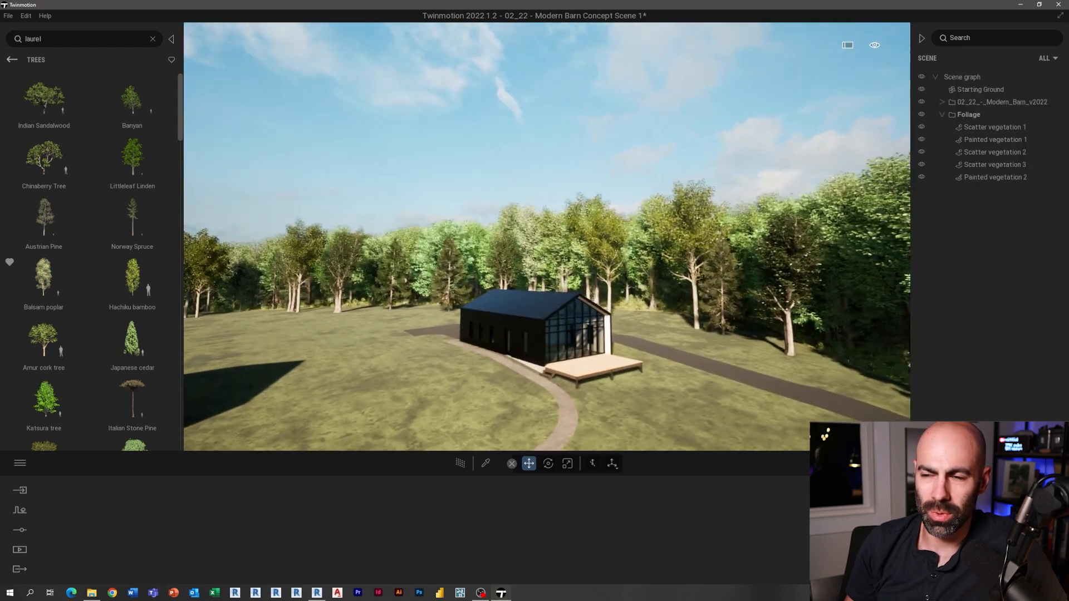
- Frame a low three-quarter view of the barn and its deck from the lawn and create an image of it
{"action": "key", "text": "s"}
{"action": "key", "text": "q"}
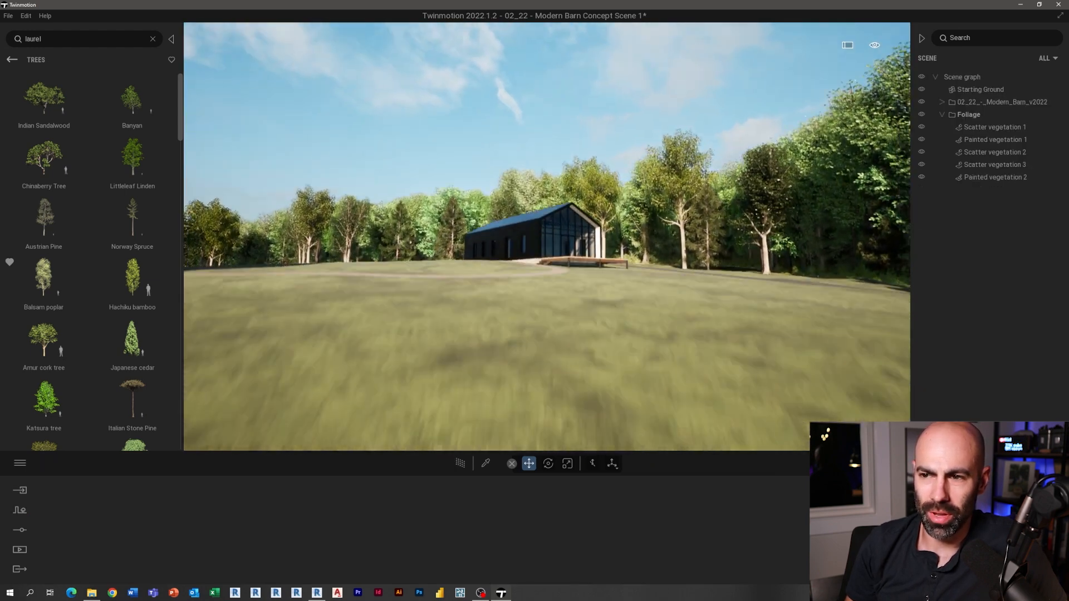
{"action": "key", "text": "a"}
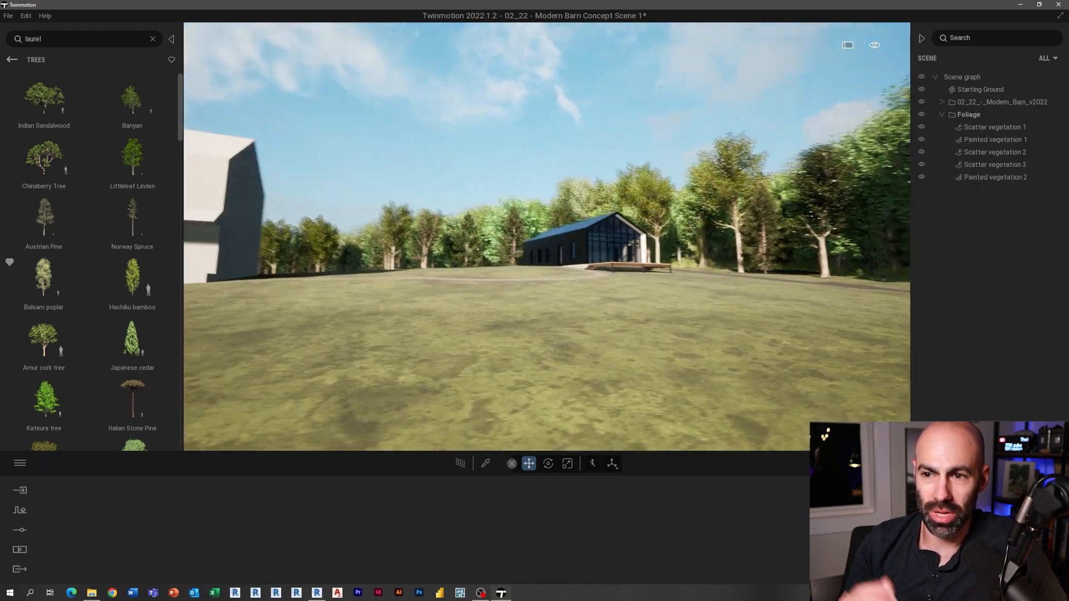
{"action": "key", "text": "d"}
{"action": "key", "text": "w"}
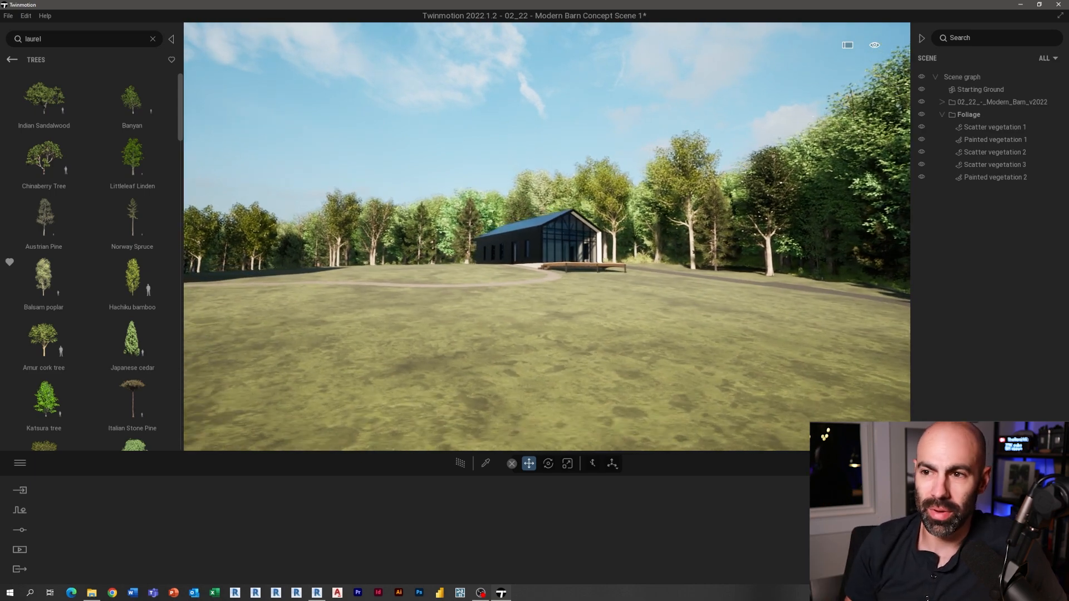
{"action": "right_click_drag", "start_coordinate": [602, 291], "coordinate": [615, 295]}
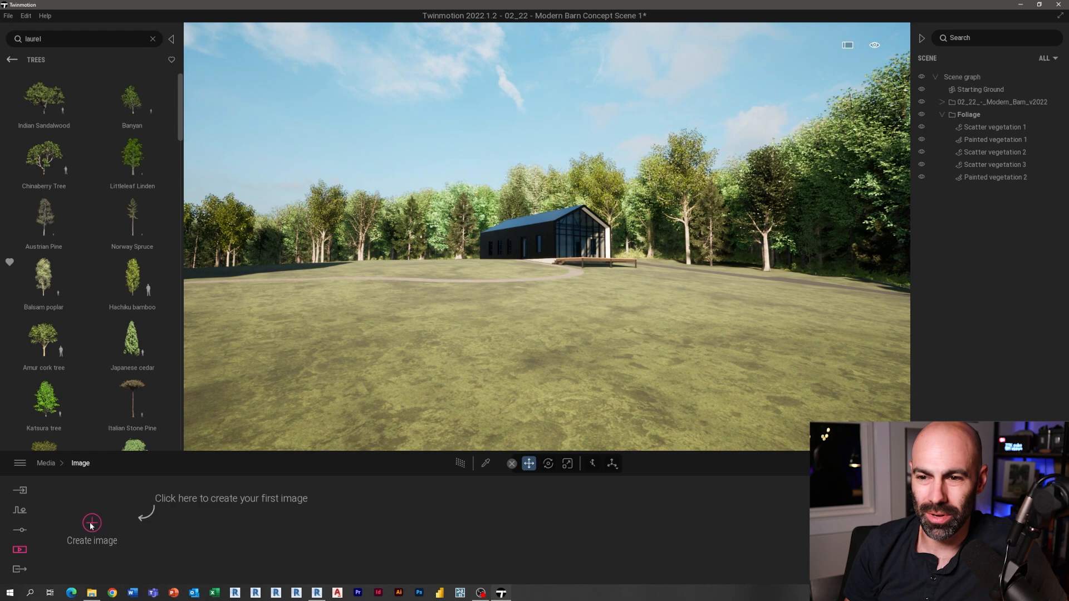
- Frame the barn's long side facade with the deck from the lawn and create a second image
{"action": "key", "text": "a"}
{"action": "key", "text": "d"}
{"action": "key", "text": "a"}
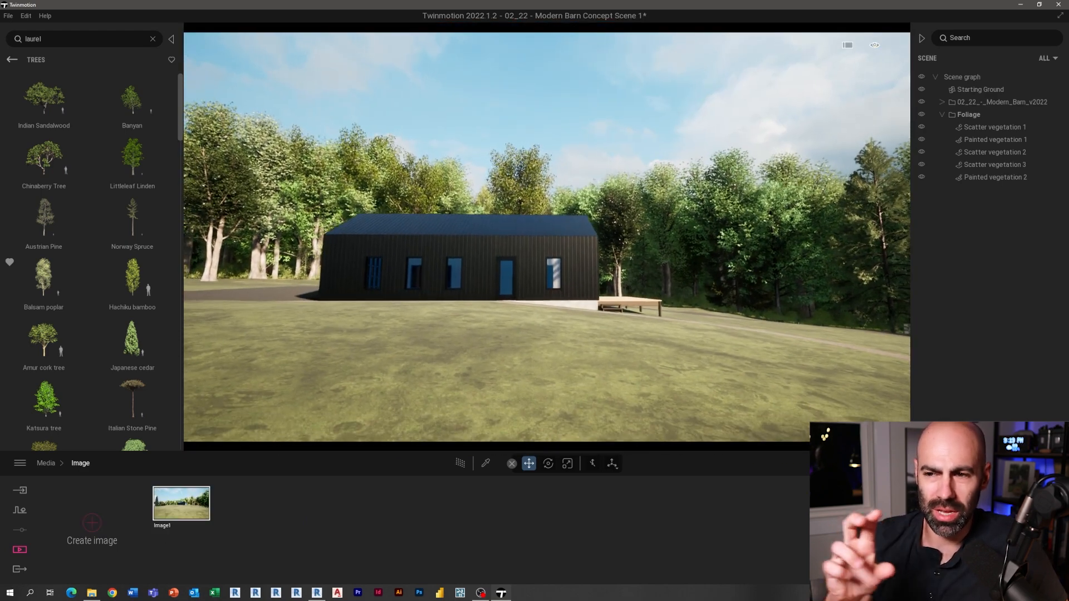
{"action": "key", "text": "d"}
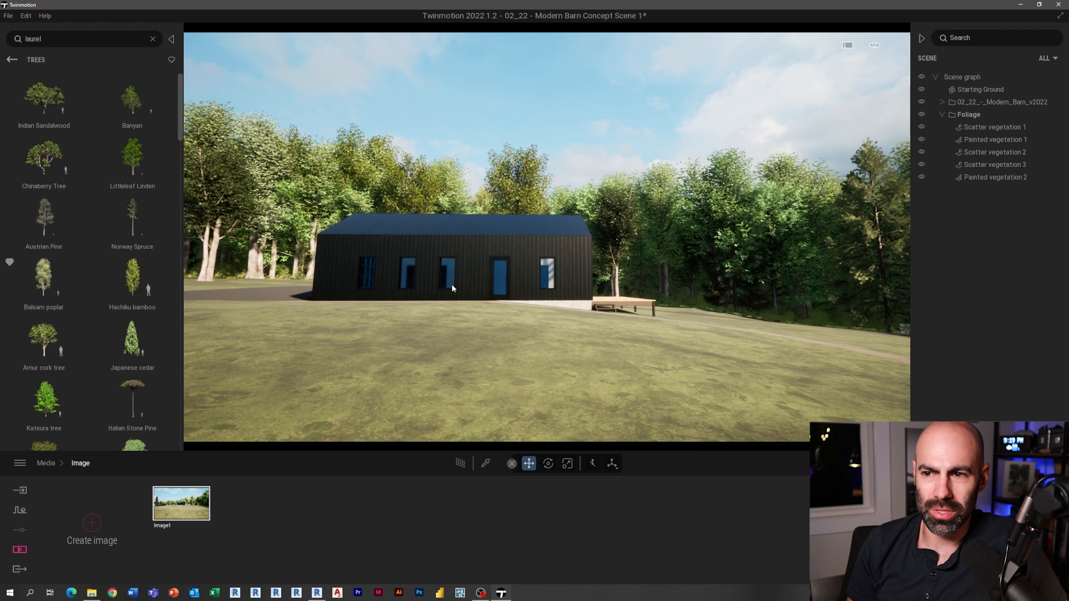
{"action": "left_click", "coordinate": [91, 527]}
- Turn on Parallelism in the camera settings of the second image
{"action": "left_click", "coordinate": [260, 527]}
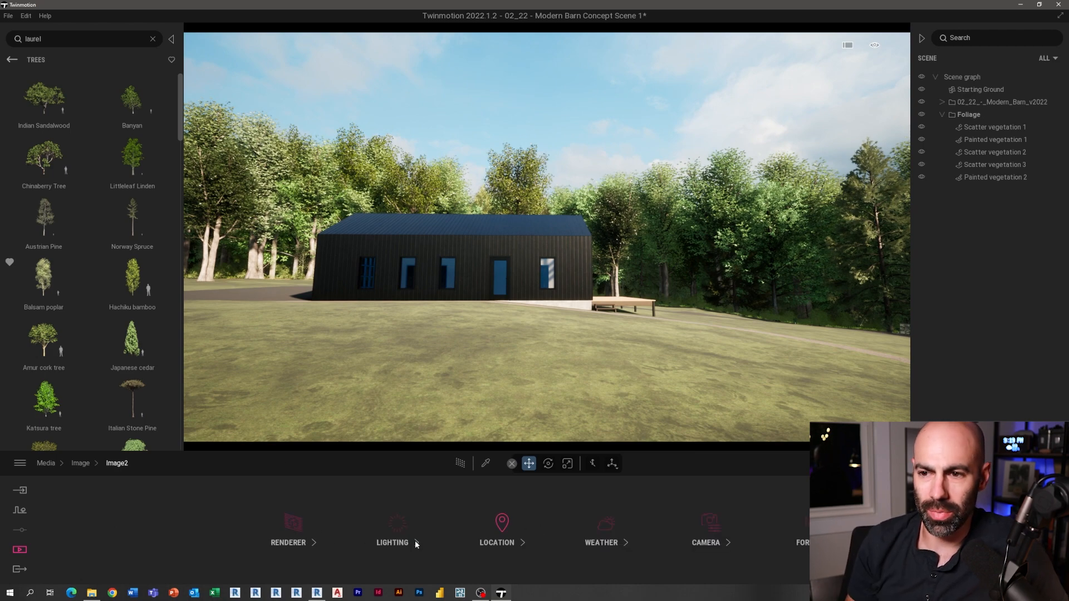
{"action": "left_click", "coordinate": [706, 527]}
{"action": "left_click", "coordinate": [438, 526]}
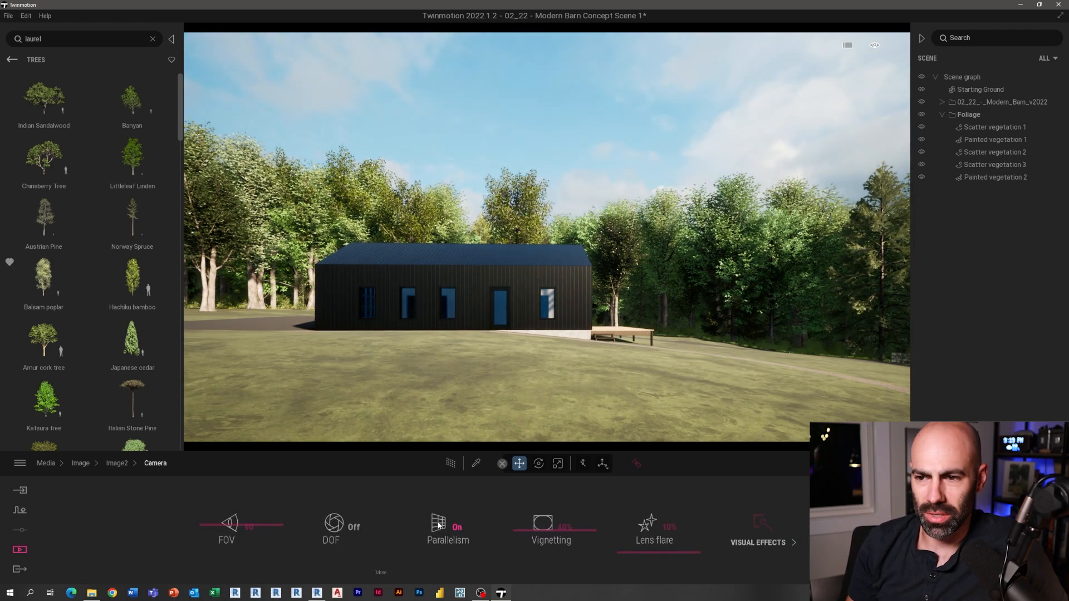
- Open the settings of Image1 and turn on its Path Tracer renderer
{"action": "left_click", "coordinate": [117, 463]}
{"action": "left_click", "coordinate": [81, 464]}
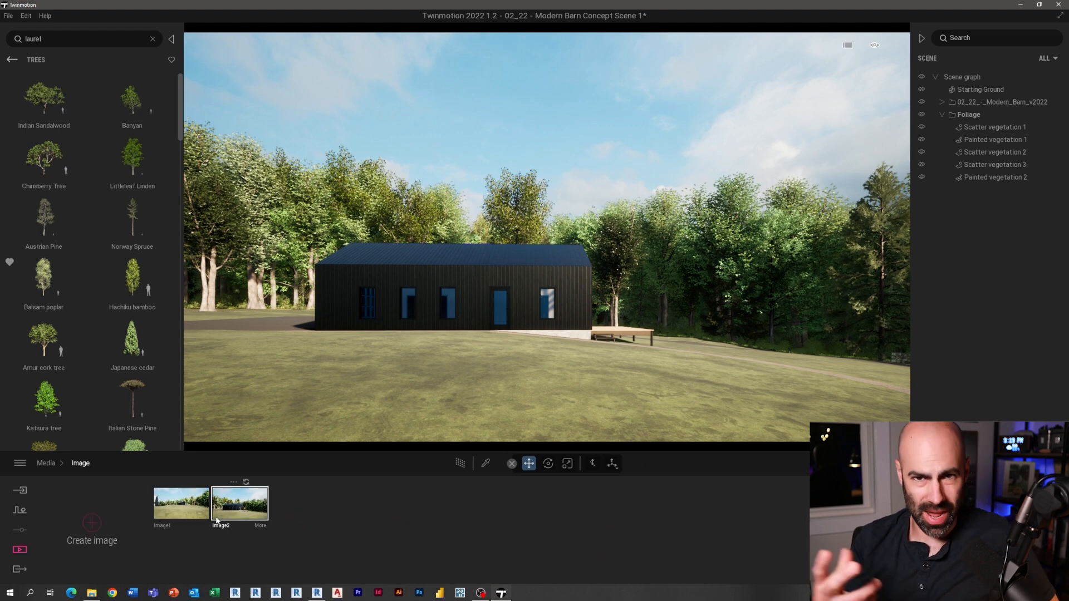
{"action": "left_click", "coordinate": [201, 527]}
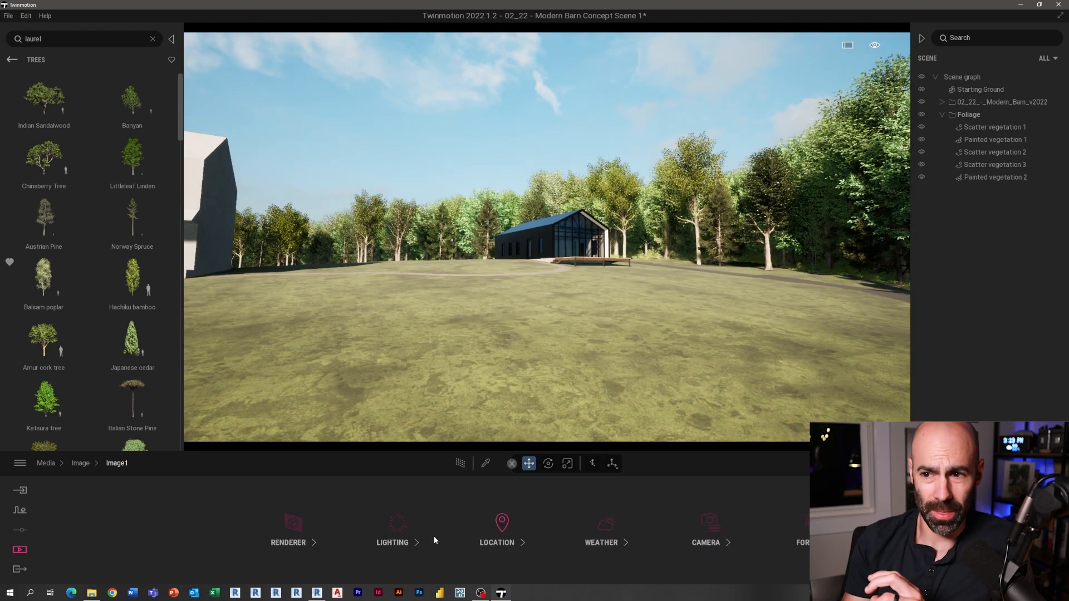
{"action": "scroll", "coordinate": [439, 527], "scroll_direction": "down", "scroll_amount": 3}
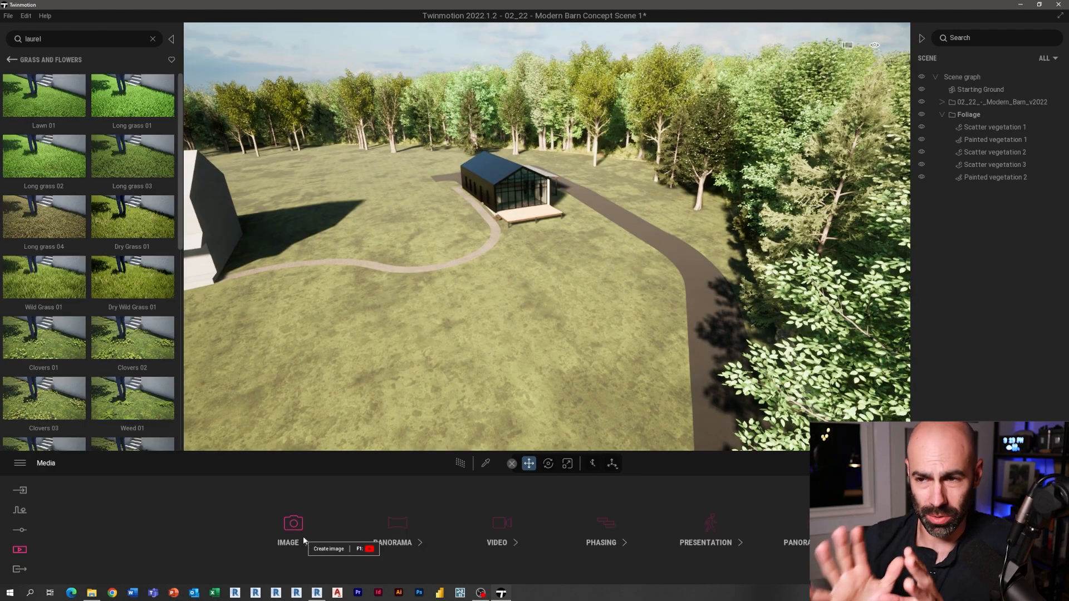
{"action": "left_click", "coordinate": [302, 538]}
{"action": "left_click", "coordinate": [182, 517]}
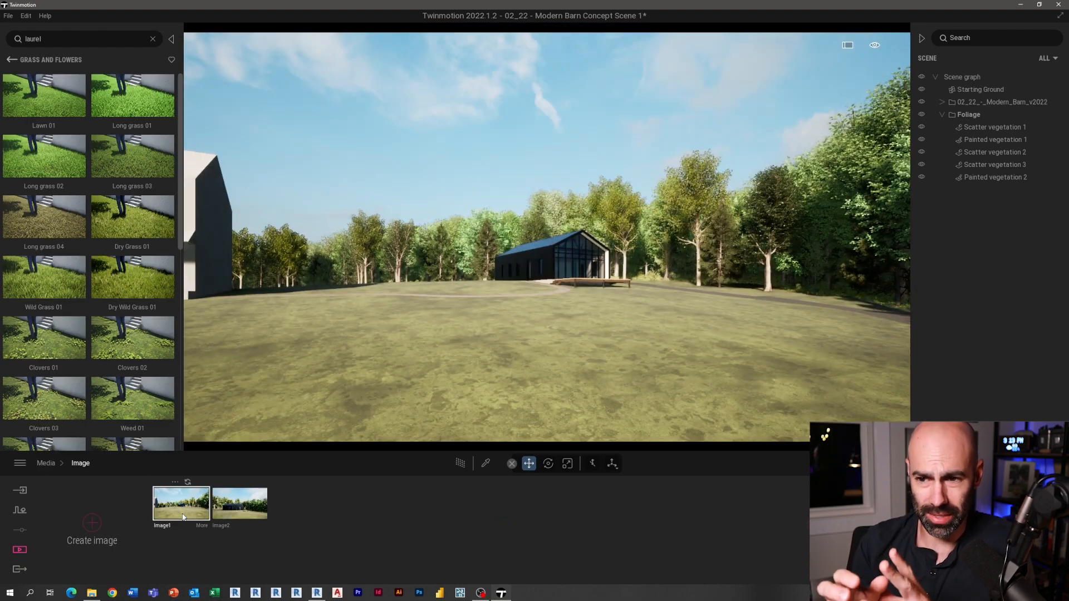
{"action": "left_click", "coordinate": [462, 465]}
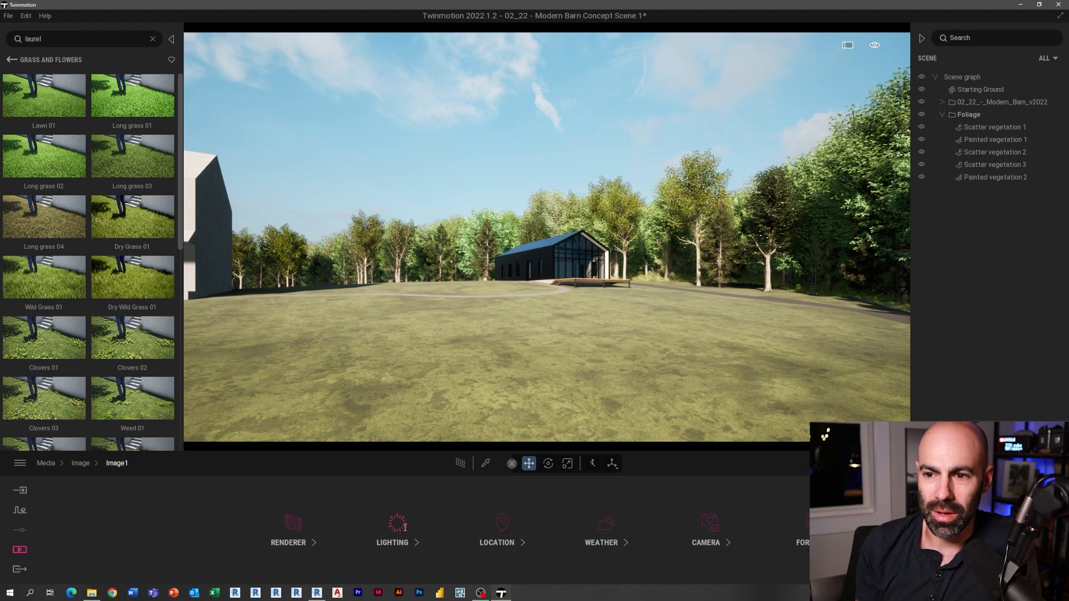
{"action": "left_click", "coordinate": [397, 527]}
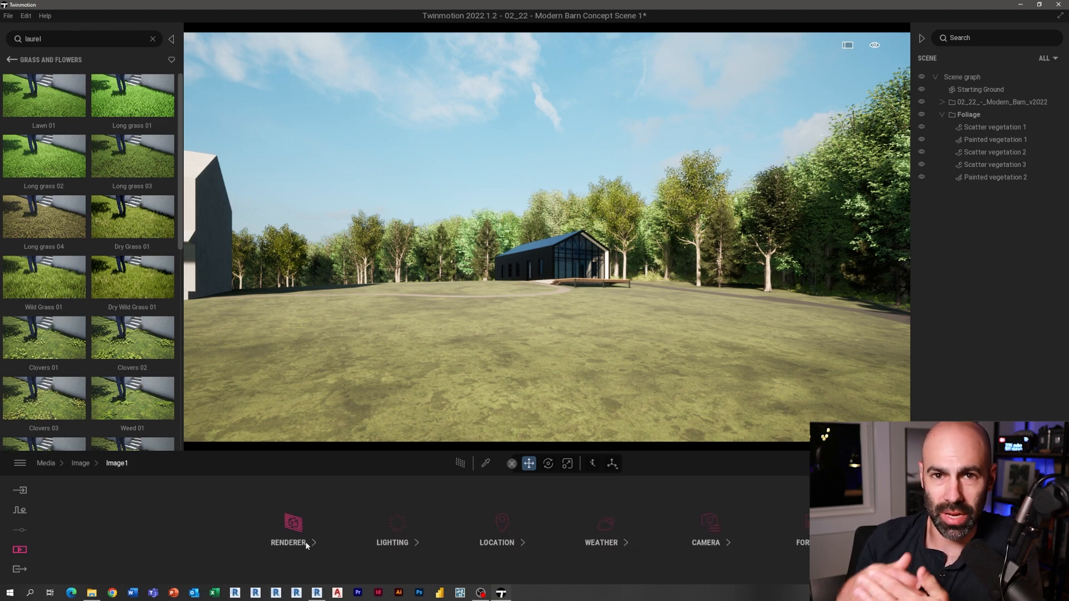
{"action": "left_click", "coordinate": [454, 528]}
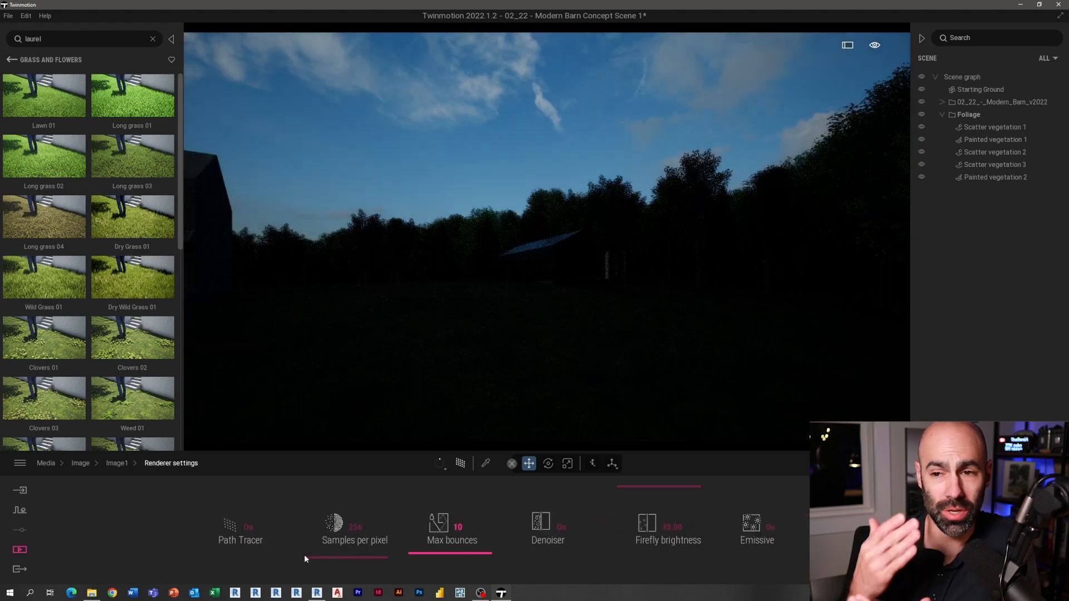
- Set the skydome intensity to 6 in the lighting settings of Image1
{"action": "left_click", "coordinate": [125, 467]}
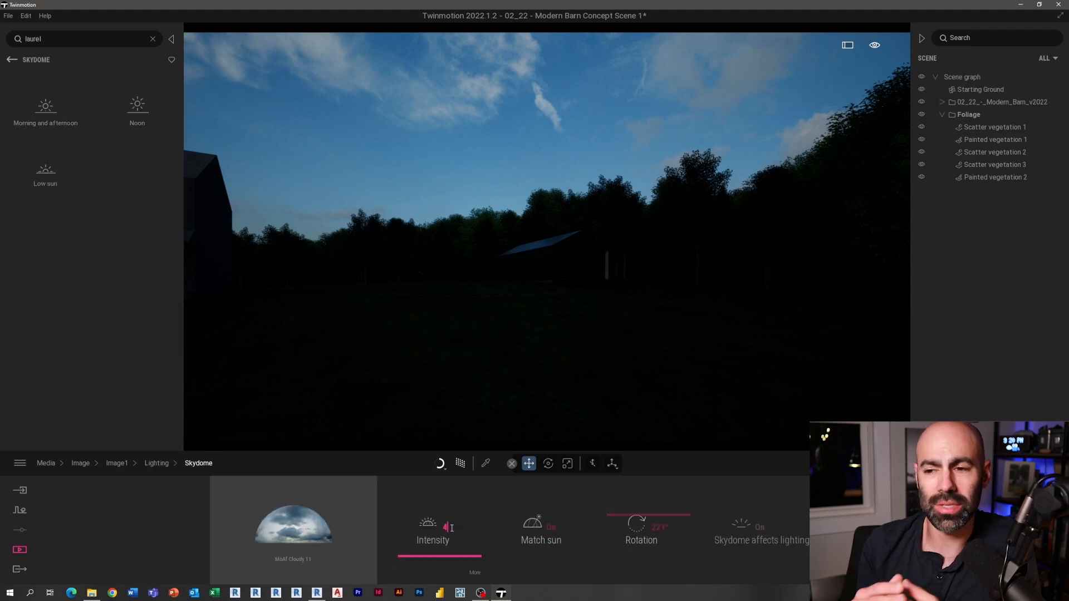
{"action": "type", "text": "4"}
{"action": "key", "text": "Return"}
{"action": "type", "text": "5"}
{"action": "key", "text": "Return"}
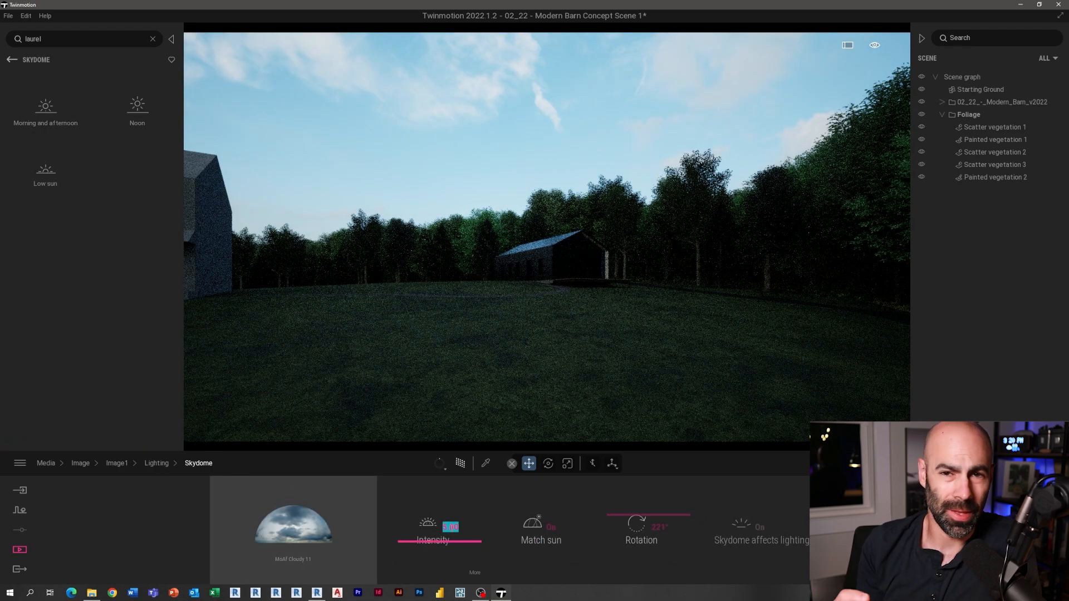
{"action": "type", "text": "6"}
{"action": "key", "text": "Return"}
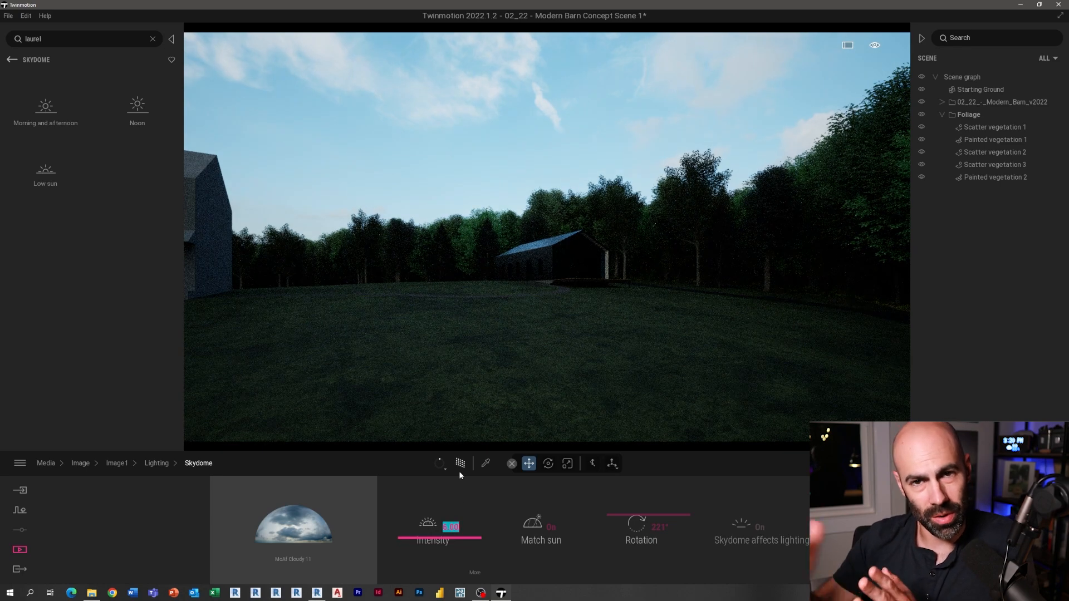
- Set the exposure of Image1 to 0.85, white balance to 6250K and sun intensity to 10, and adjust its skydome rotation
{"action": "left_click", "coordinate": [166, 464]}
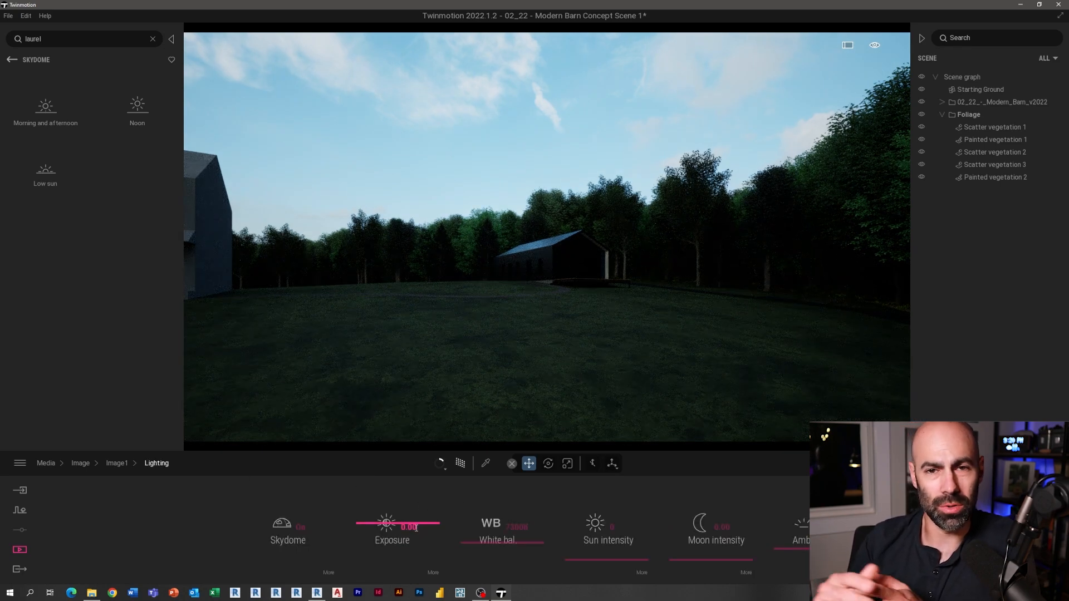
{"action": "type", "text": "1.5"}
{"action": "key", "text": "Return"}
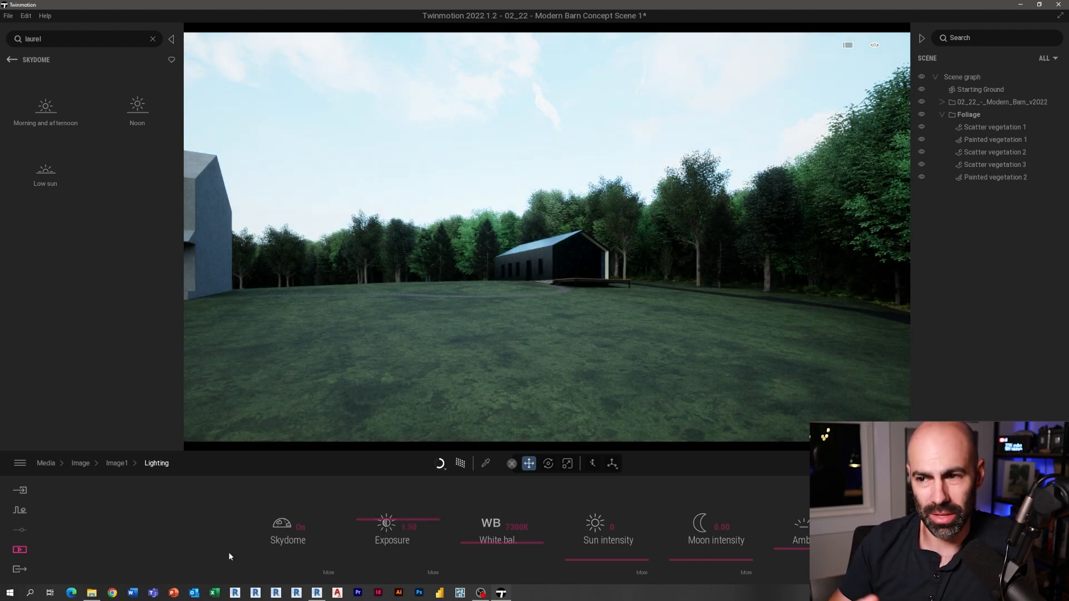
{"action": "left_click_drag", "start_coordinate": [607, 560], "coordinate": [605, 547]}
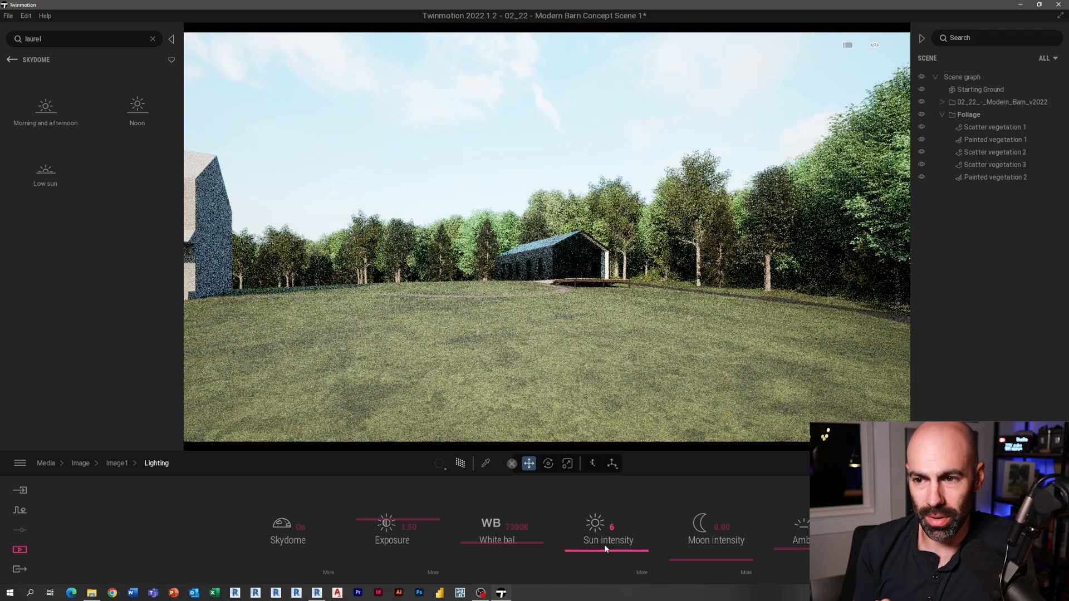
{"action": "left_click_drag", "start_coordinate": [391, 524], "coordinate": [391, 527]}
{"action": "left_click_drag", "start_coordinate": [598, 550], "coordinate": [602, 549]}
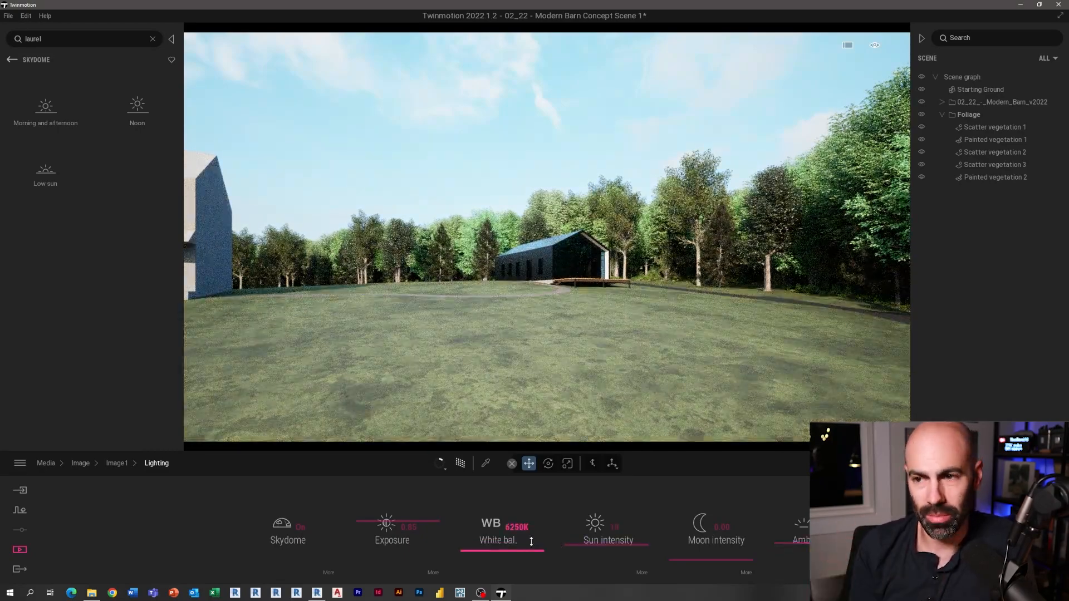
{"action": "left_click", "coordinate": [329, 573]}
{"action": "left_click_drag", "start_coordinate": [623, 527], "coordinate": [629, 506]}
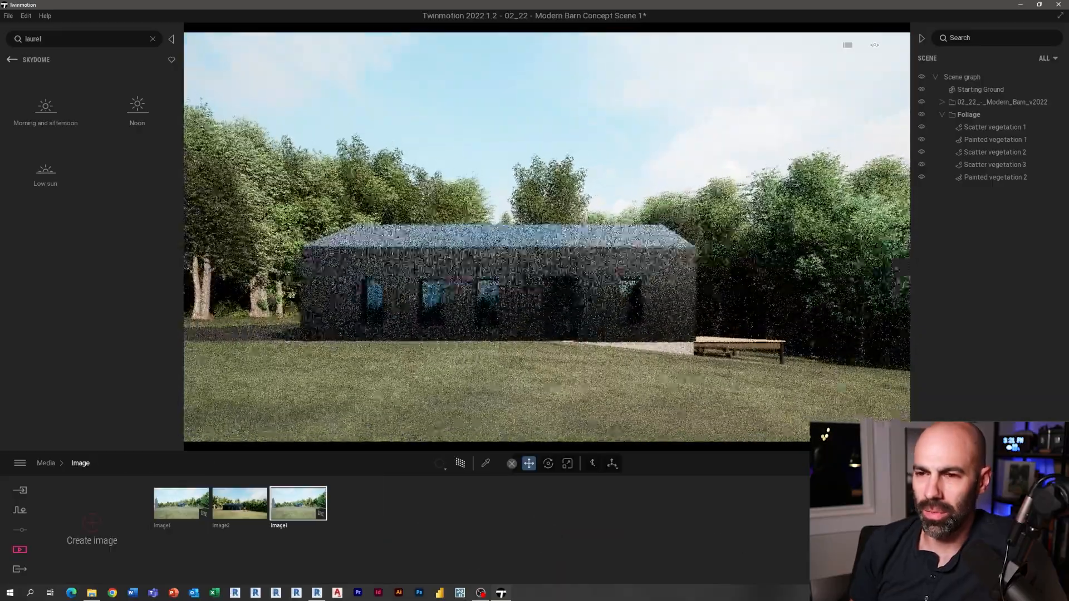
- Frame the duplicated third image on the barn's long side facade, update it with that view and quit media mode
{"action": "key", "text": "d"}
{"action": "mouse_move", "coordinate": [568, 301]}
{"action": "right_mouse_down"}
{"action": "mouse_move", "coordinate": [550, 293]}
{"action": "mouse_move", "coordinate": [561, 293]}
{"action": "right_mouse_up"}
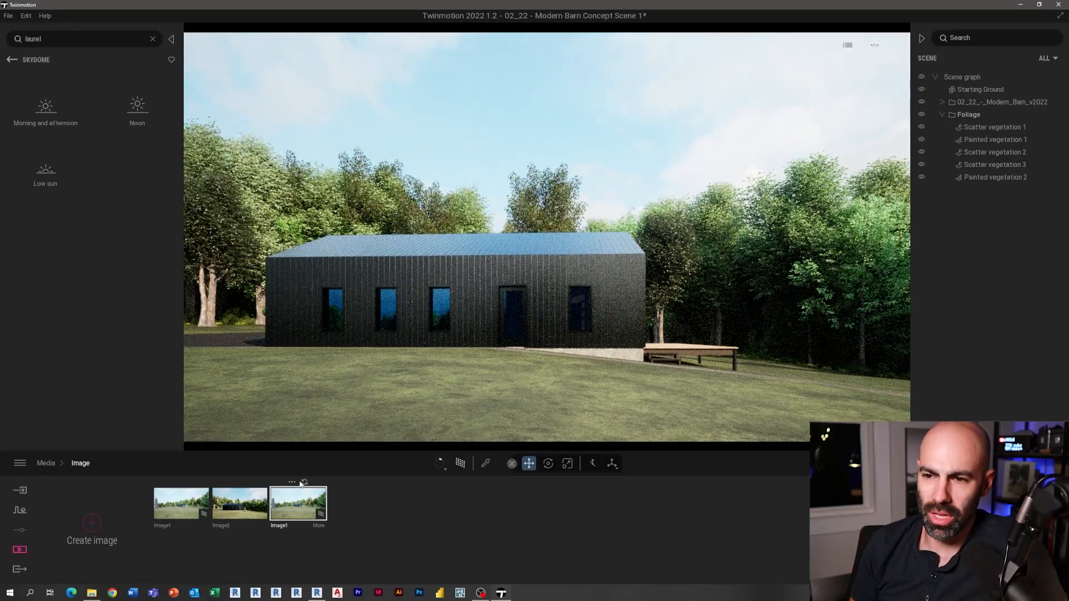
{"action": "left_click", "coordinate": [304, 482]}
{"action": "left_click", "coordinate": [243, 510]}
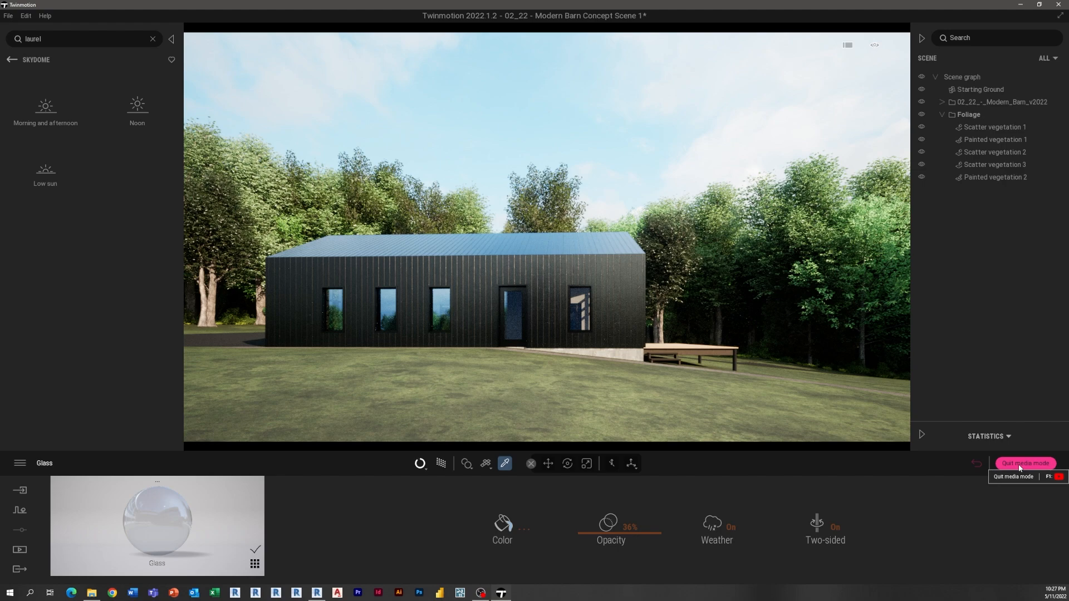
{"action": "left_click", "coordinate": [1025, 463]}
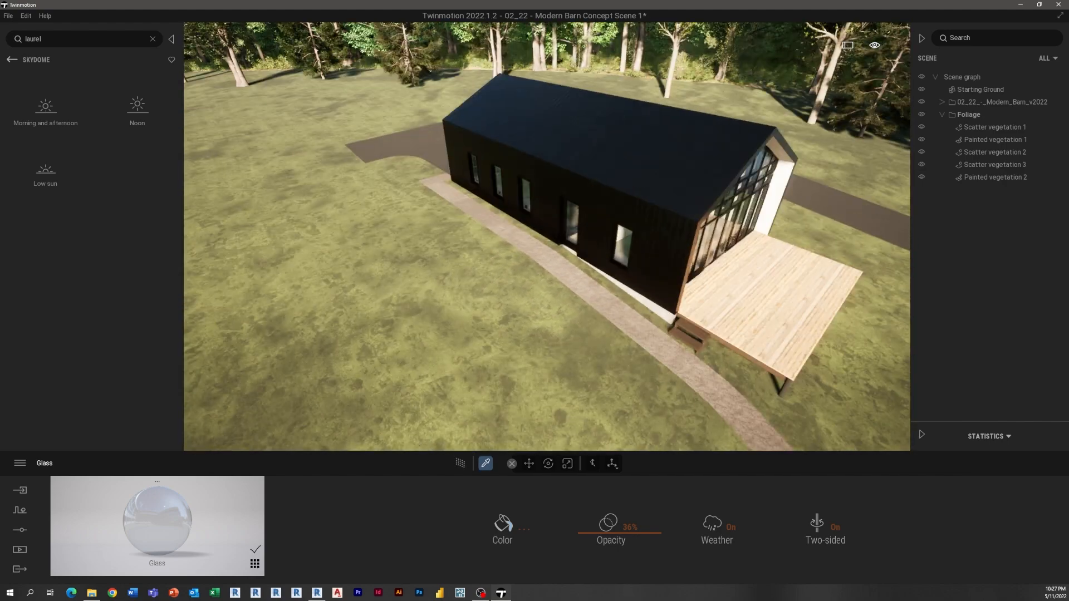
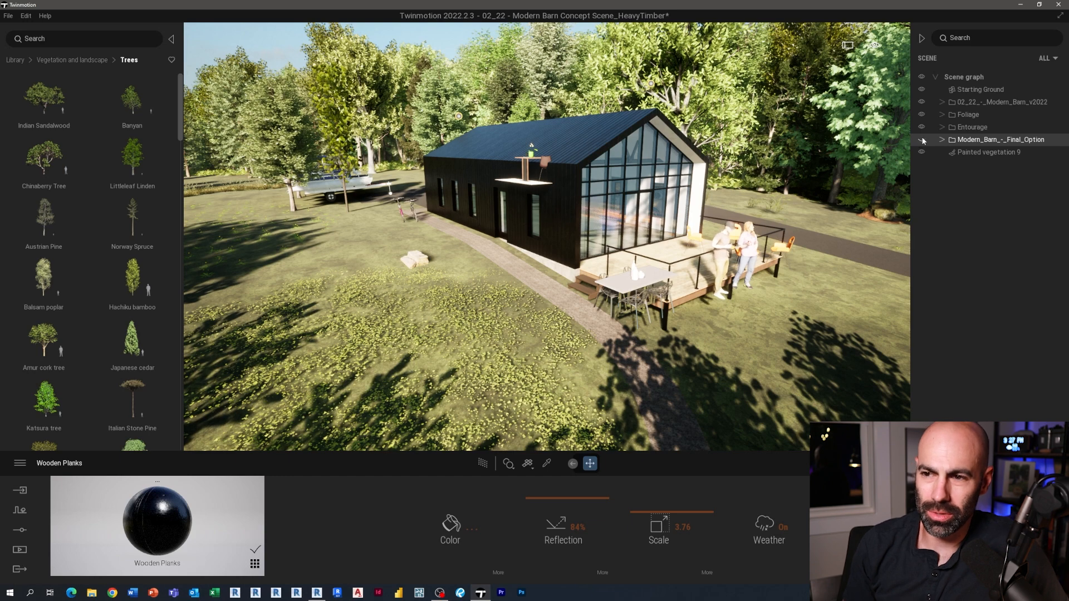
- Show the Modern_Barn_-_Final_Option model and hide the 02_22_-_Modern_Barn_v2022 model in the scene graph
{"action": "left_click", "coordinate": [921, 140]}
{"action": "left_click", "coordinate": [921, 102]}
{"action": "left_click", "coordinate": [921, 102]}
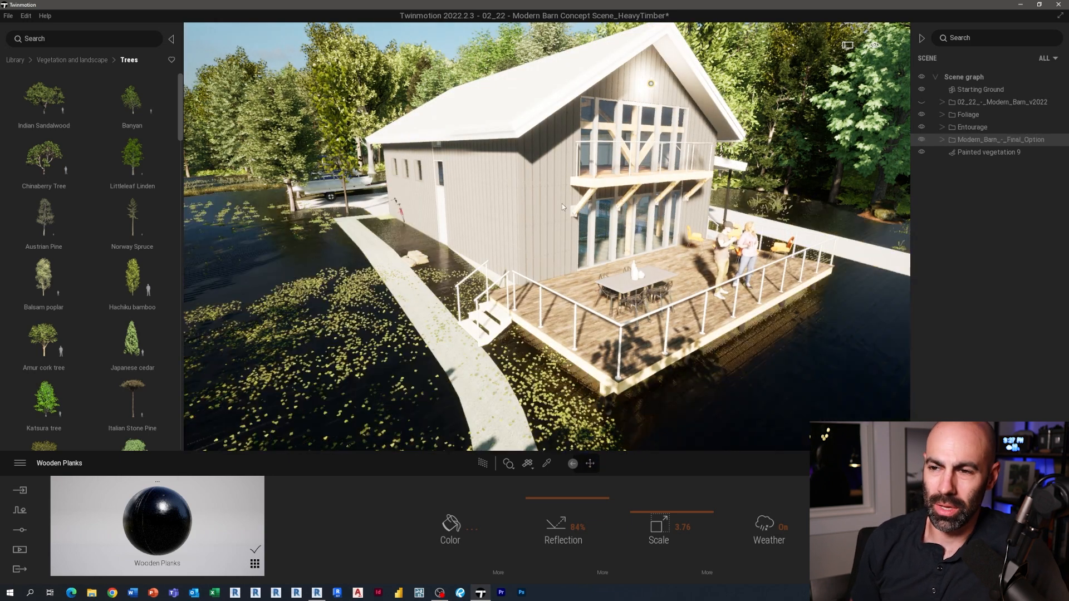
{"action": "key", "text": "w"}
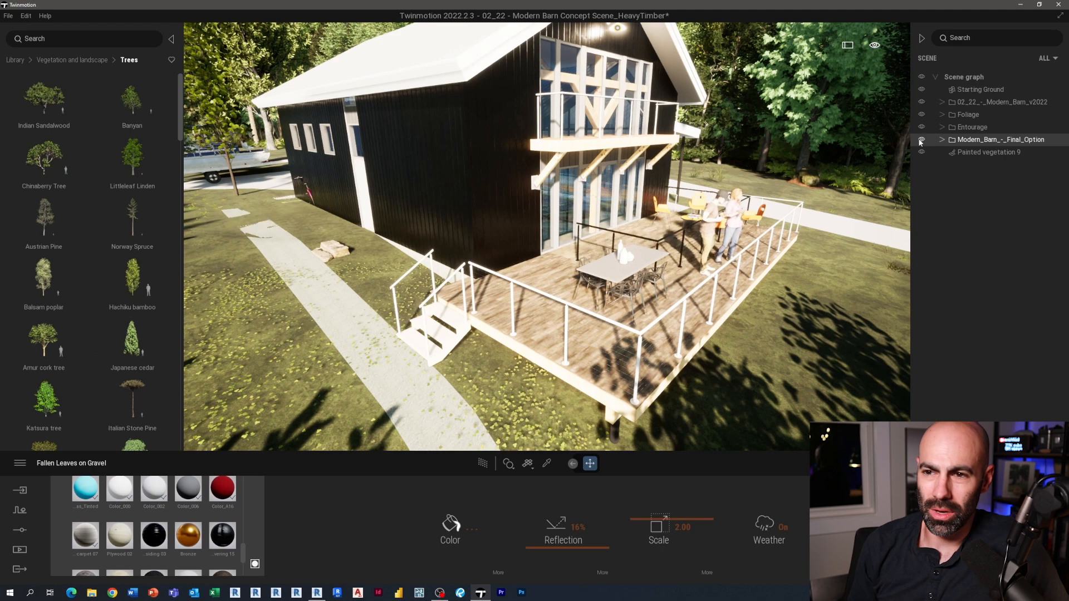
- Sample the Gravel Ground material from the original barn's path and apply it to the Final Option's walkway beside the deck
{"action": "left_click", "coordinate": [921, 140]}
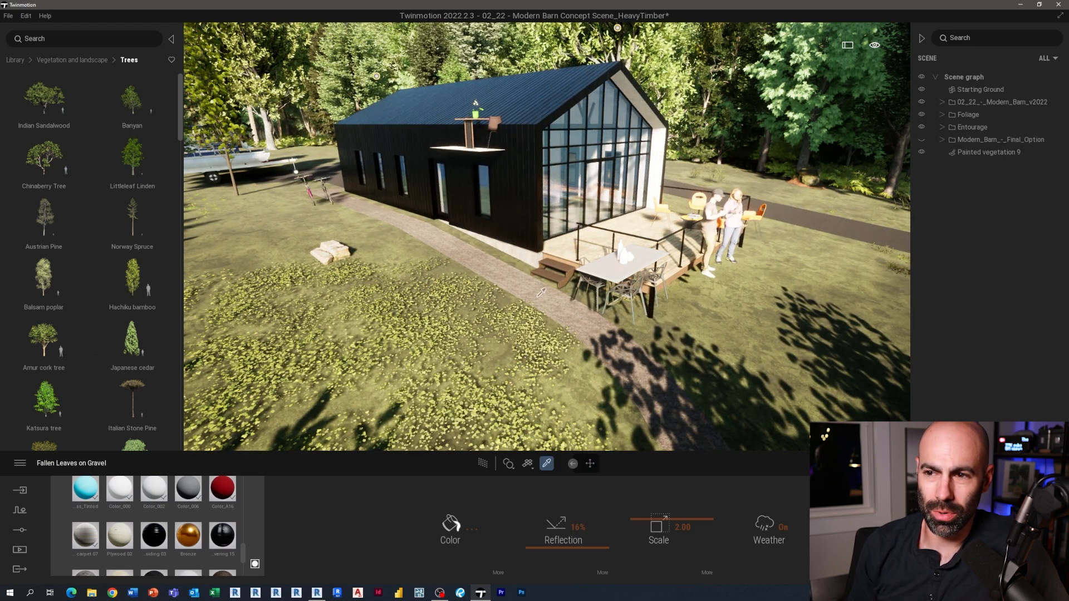
{"action": "left_click", "coordinate": [620, 348]}
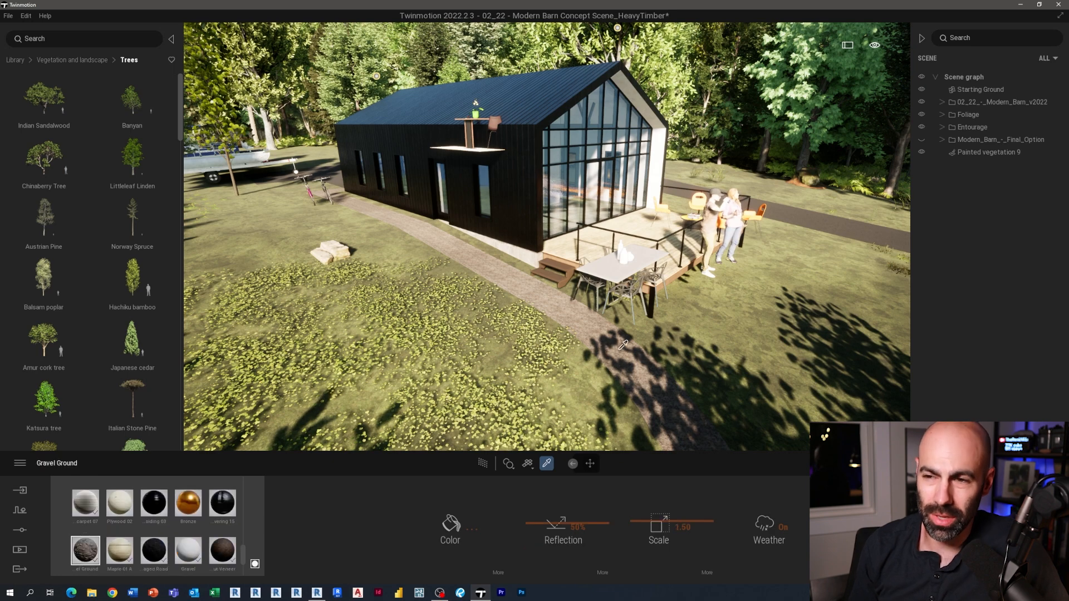
{"action": "left_click", "coordinate": [255, 564]}
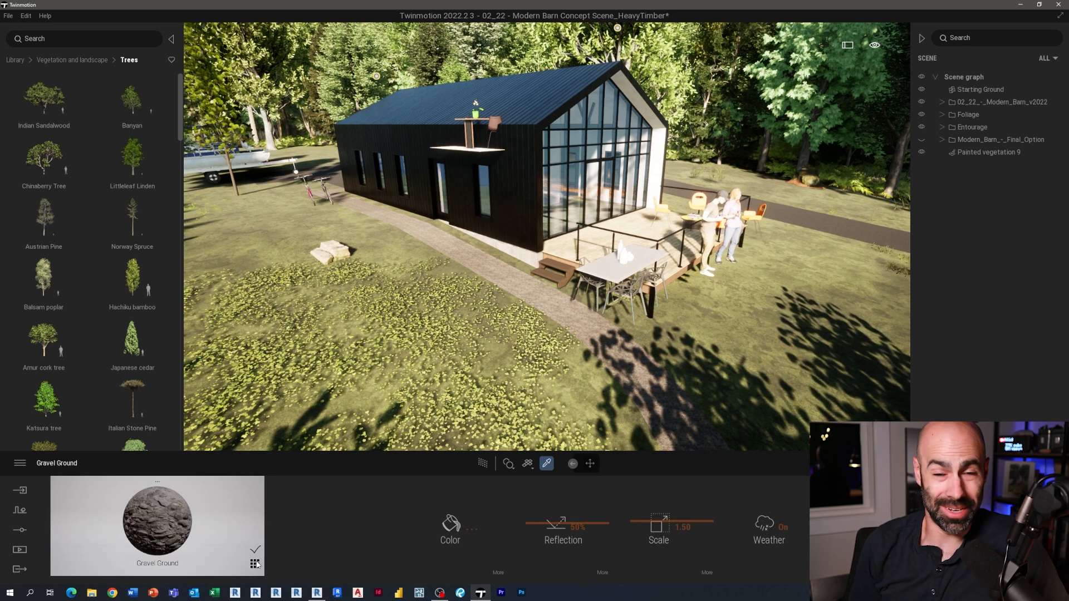
{"action": "left_click", "coordinate": [922, 139]}
{"action": "left_click", "coordinate": [922, 102]}
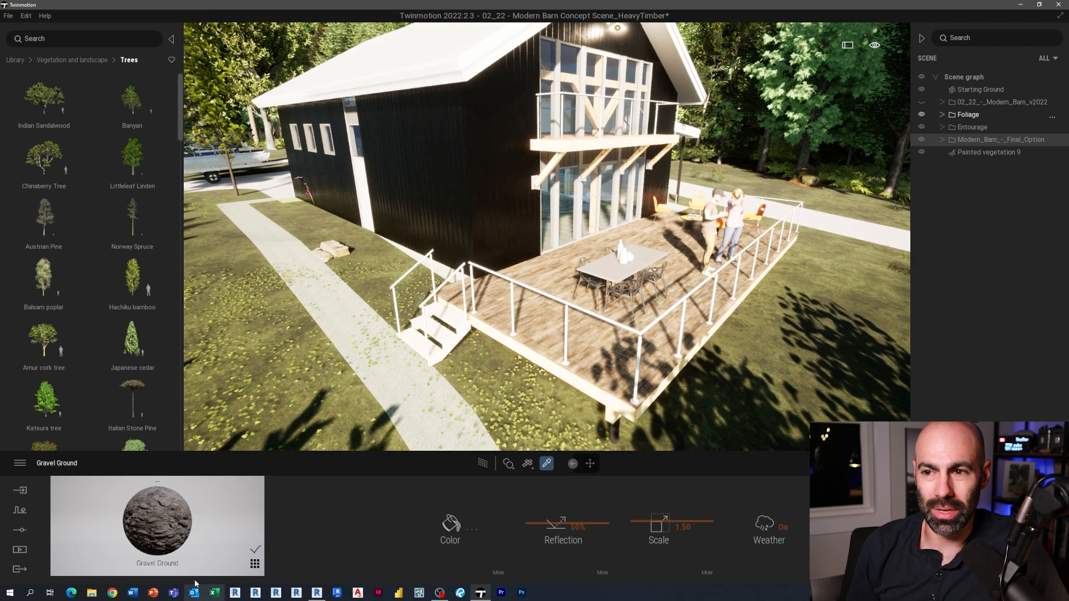
{"action": "left_click_drag", "start_coordinate": [161, 529], "coordinate": [392, 395]}
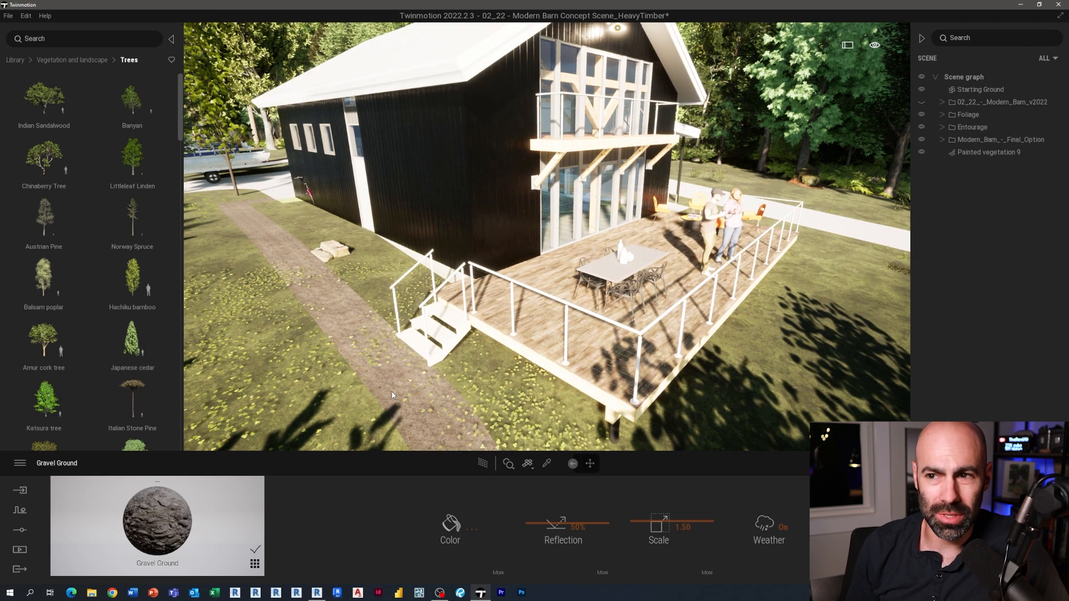
- Sample the Maple 01 A material from the original barn's deck and apply it to the Final Option's deck floor
{"action": "left_click", "coordinate": [922, 102]}
{"action": "left_click", "coordinate": [922, 139]}
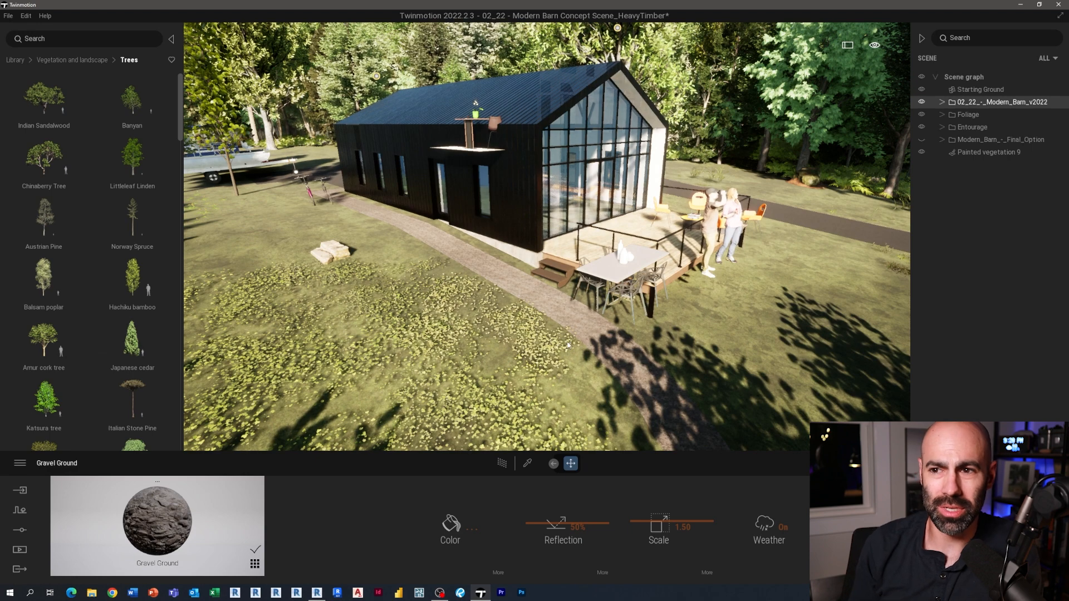
{"action": "left_click", "coordinate": [559, 245]}
{"action": "left_click", "coordinate": [921, 102]}
{"action": "left_click", "coordinate": [921, 139]}
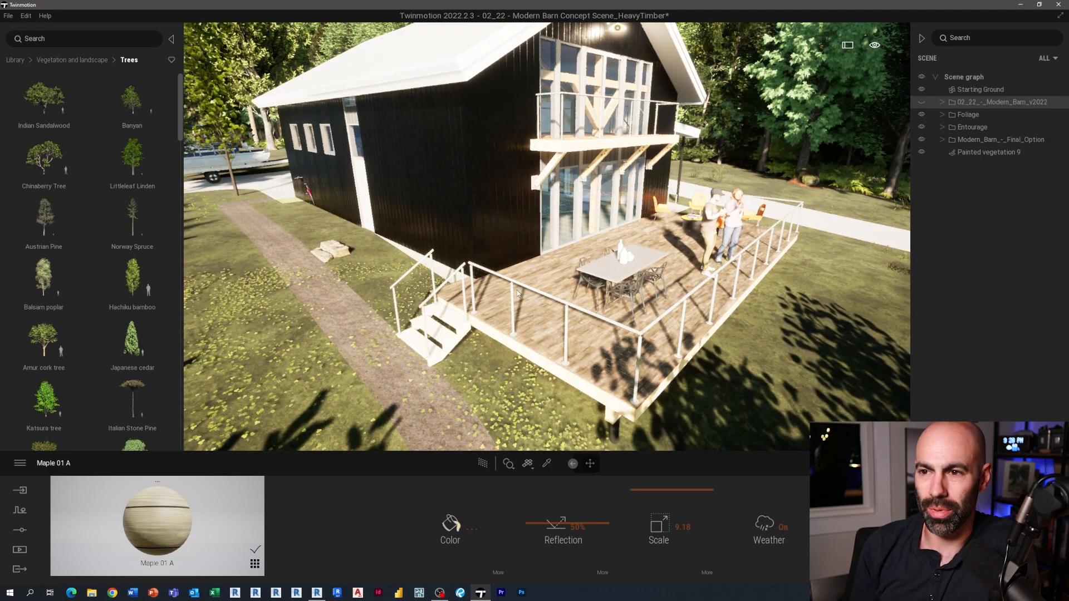
{"action": "left_click_drag", "start_coordinate": [517, 291], "coordinate": [538, 275]}
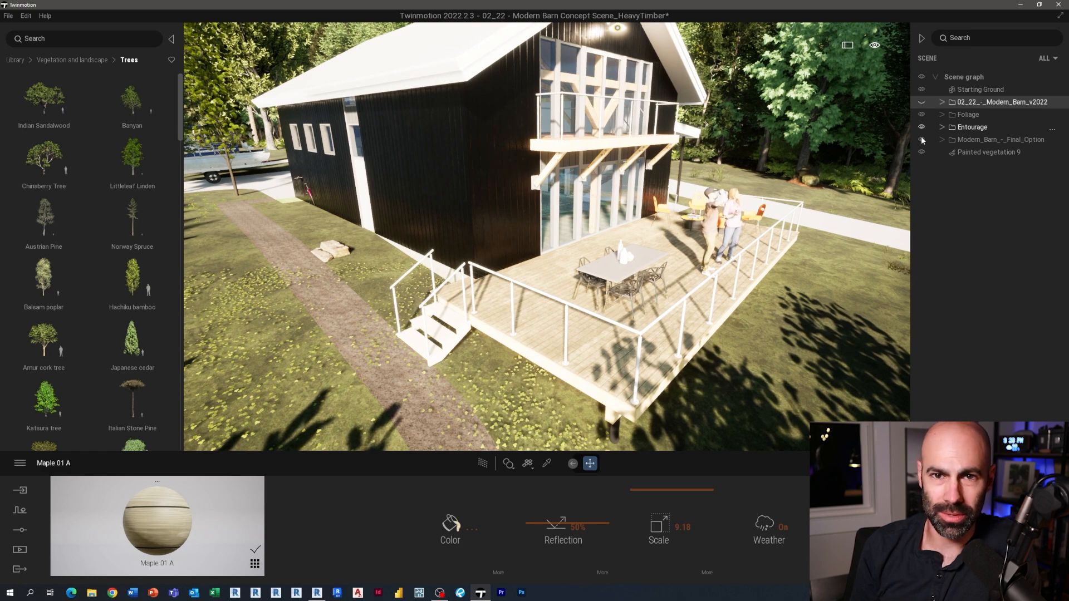
- Show the original barn, hide Modern_Barn_-_Final_Option and move its folder directly below 02_22_-_Modern_Barn_v2022 in the scene graph
{"action": "left_click", "coordinate": [922, 102]}
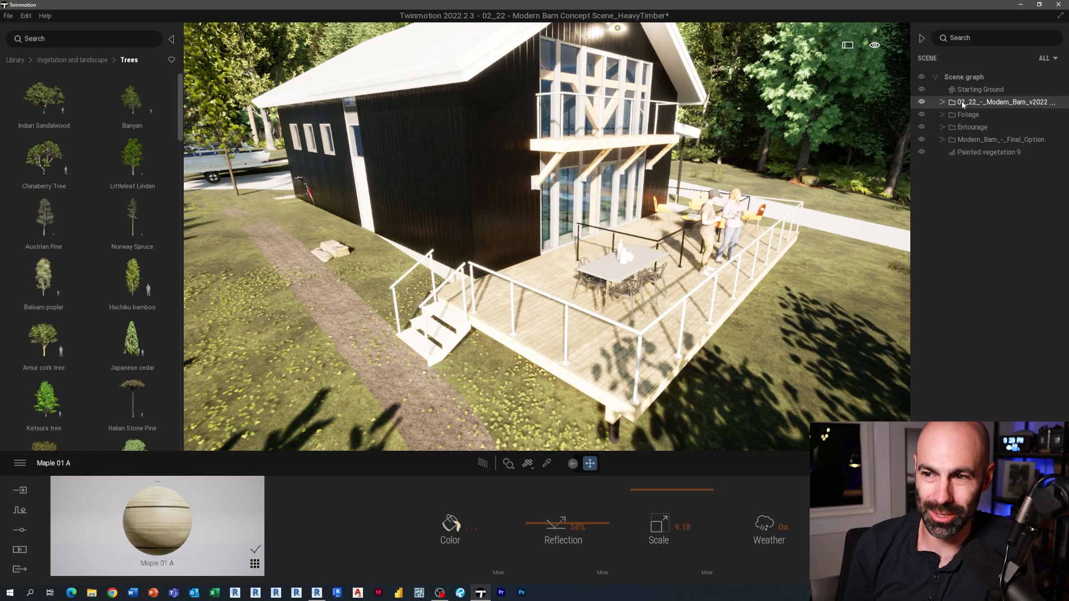
{"action": "scroll", "coordinate": [463, 432], "scroll_direction": "down", "scroll_amount": 8}
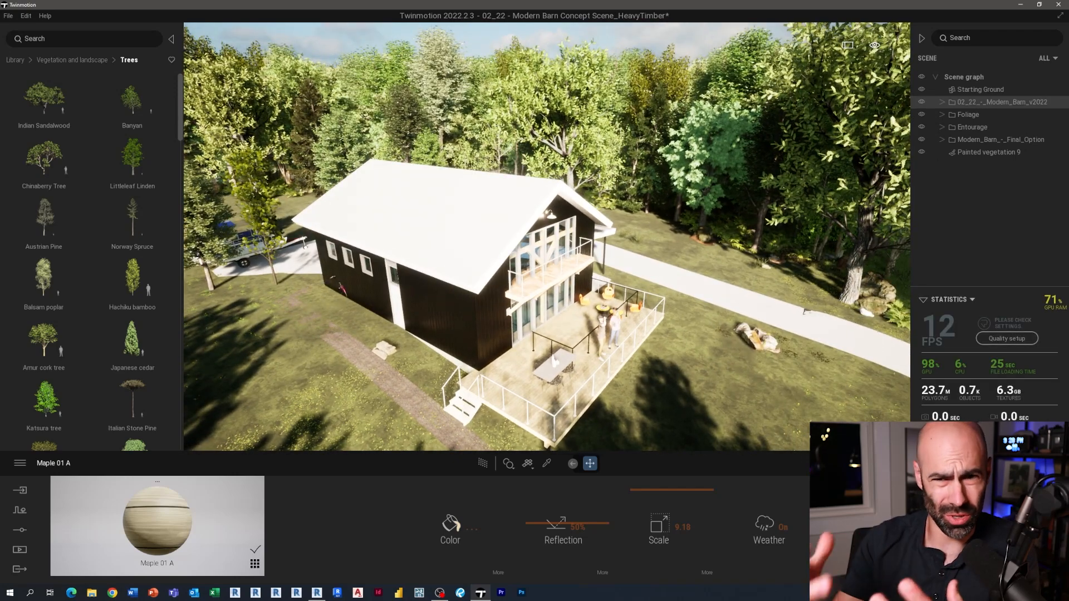
{"action": "left_click", "coordinate": [924, 300]}
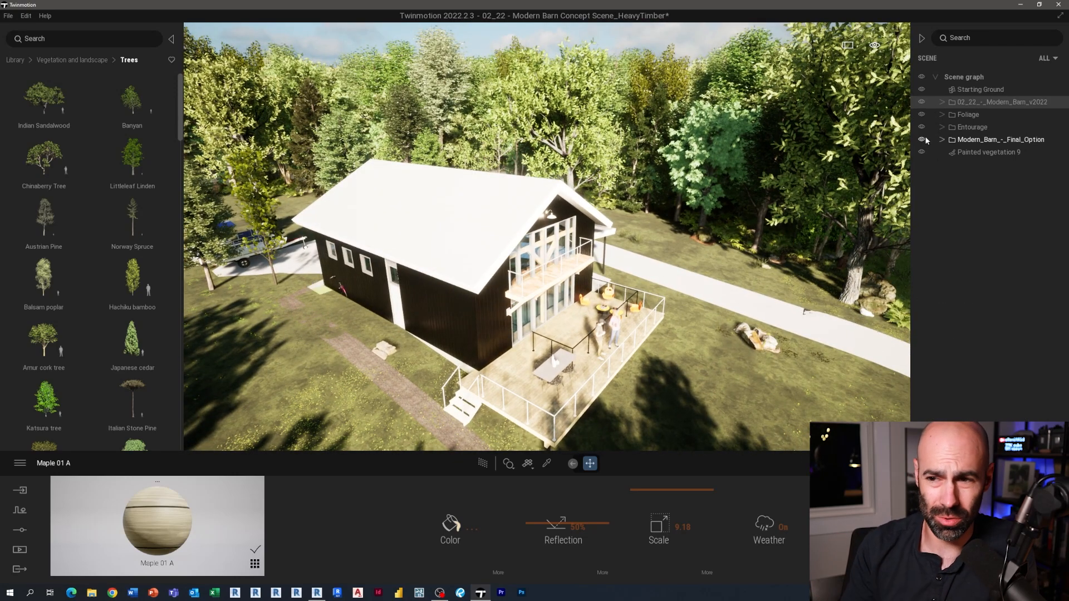
{"action": "left_click", "coordinate": [921, 139]}
{"action": "left_click_drag", "start_coordinate": [972, 144], "coordinate": [974, 107]}
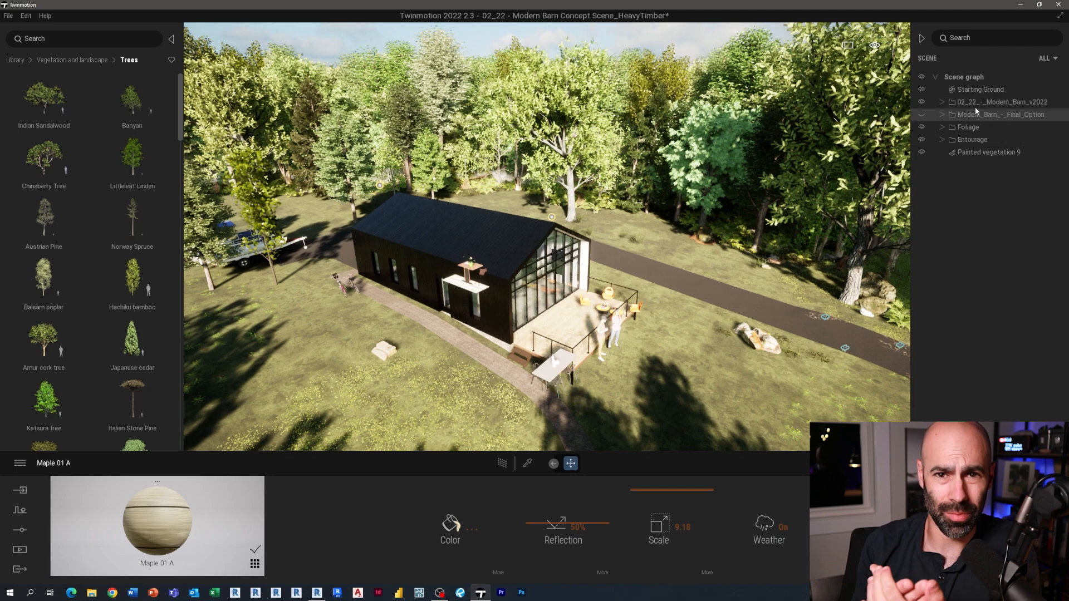
- Sample the Oak Veneer material from the original barn's deck fascia beside the entry steps
{"action": "scroll", "coordinate": [696, 286], "scroll_direction": "up", "scroll_amount": 10}
{"action": "middle_click_drag", "start_coordinate": [528, 437], "coordinate": [525, 372]}
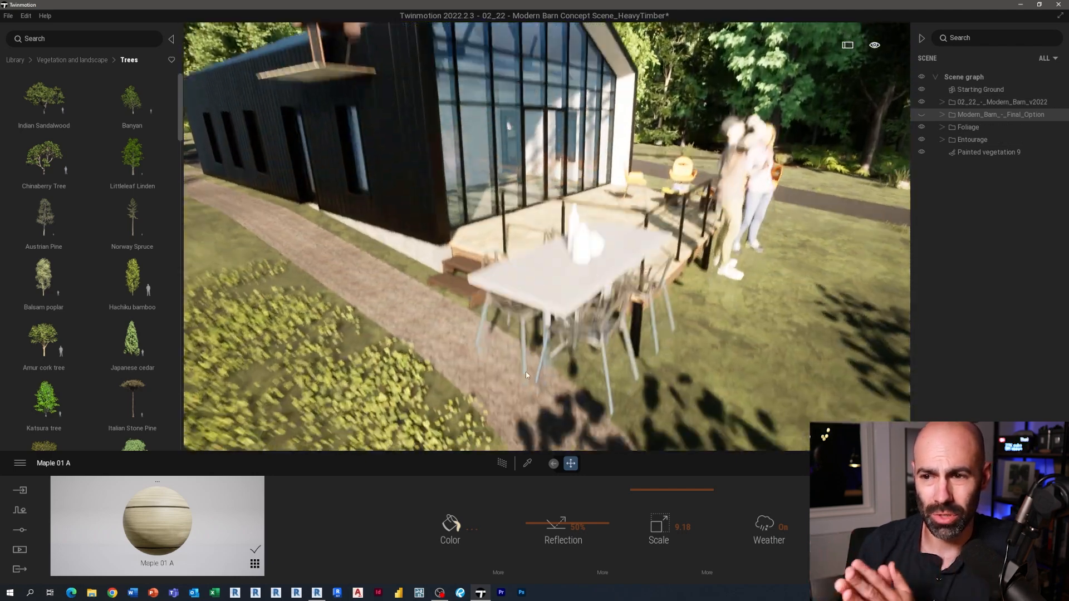
{"action": "key", "text": "t"}
{"action": "middle_click_drag", "start_coordinate": [517, 300], "coordinate": [549, 349]}
{"action": "scroll", "coordinate": [543, 384], "scroll_direction": "up", "scroll_amount": 3}
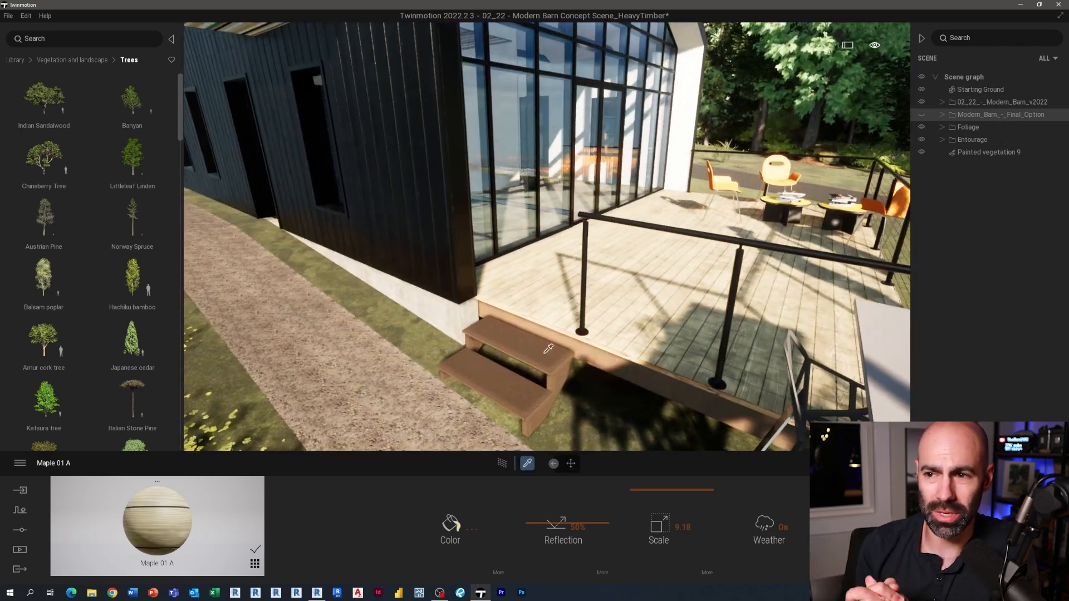
{"action": "left_click", "coordinate": [614, 362]}
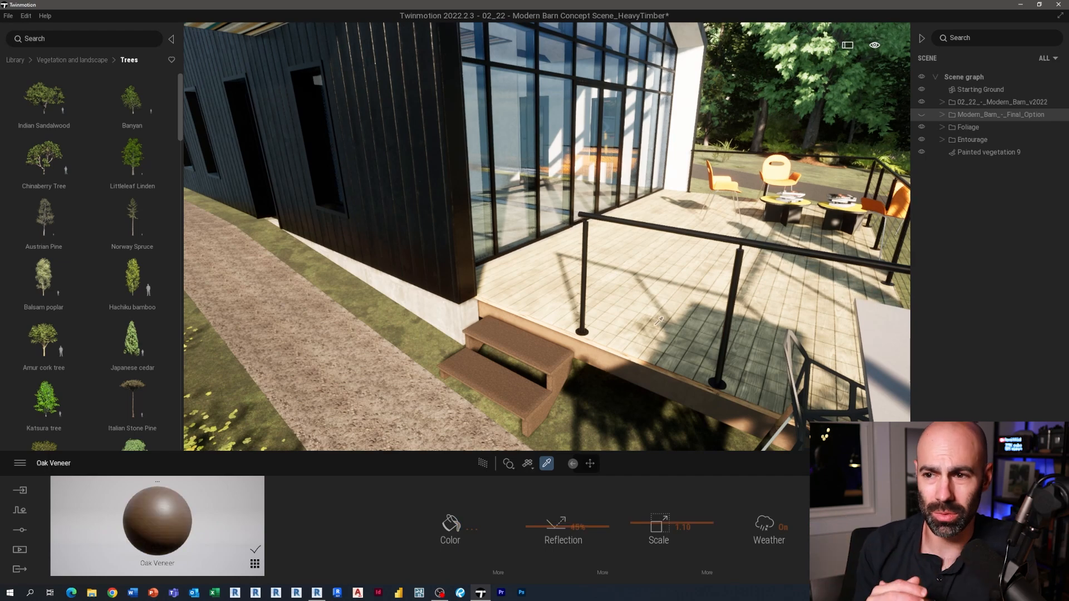
- Show Modern_Barn_-_Final_Option and hide 02_22_-_Modern_Barn_v2022, bringing the Final Option's deck and awning into view
{"action": "left_click", "coordinate": [922, 114]}
{"action": "left_click", "coordinate": [922, 103]}
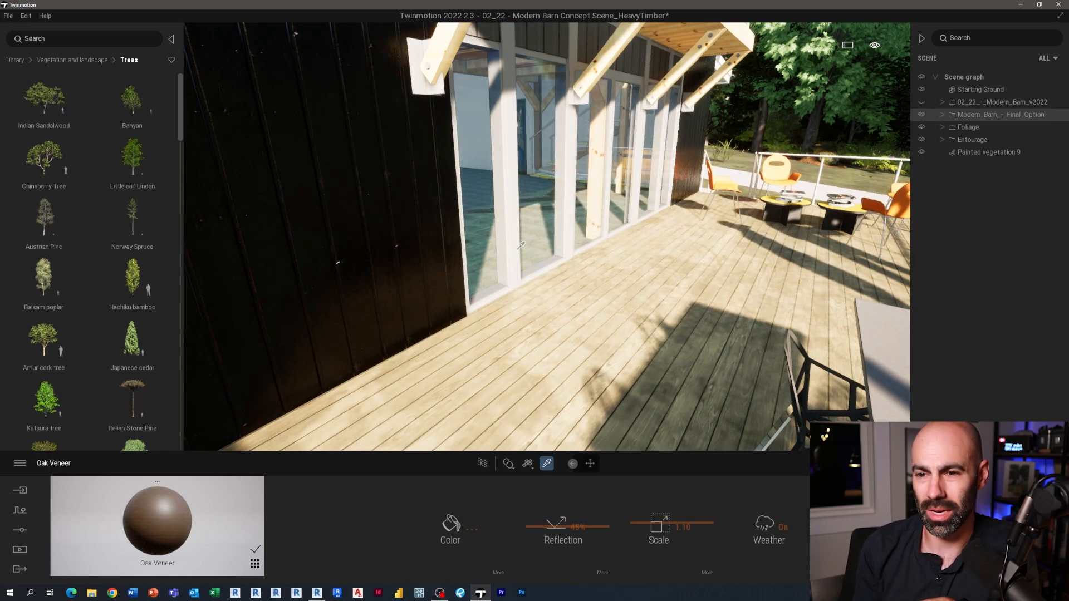
{"action": "key", "text": "s"}
{"action": "right_click_drag", "start_coordinate": [521, 245], "coordinate": [496, 140]}
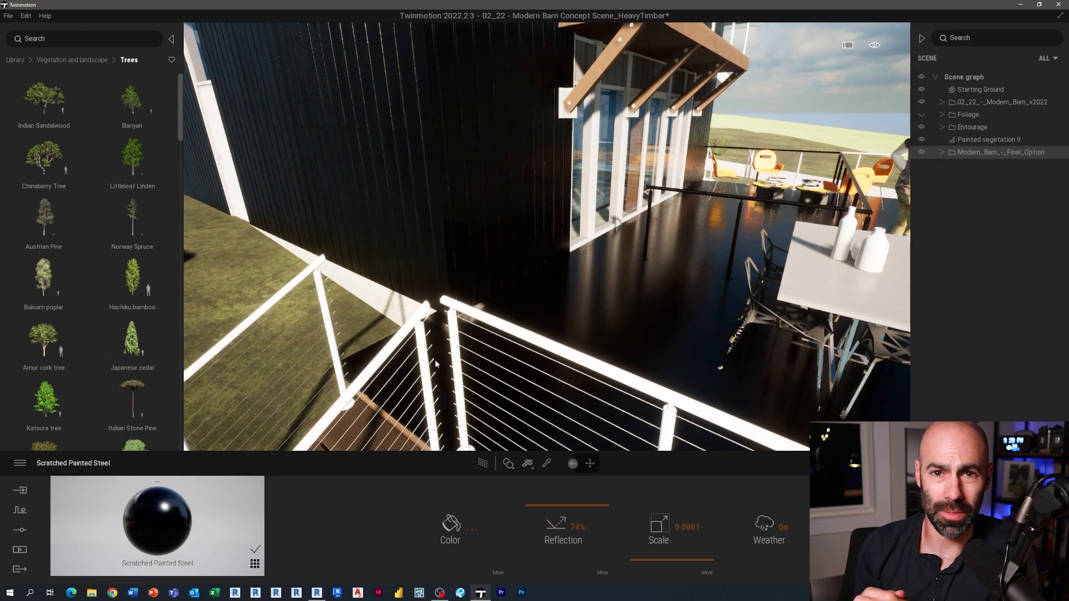
- Sample the Glass material from the original barn's glazed front wall
{"action": "key", "text": "Up"}
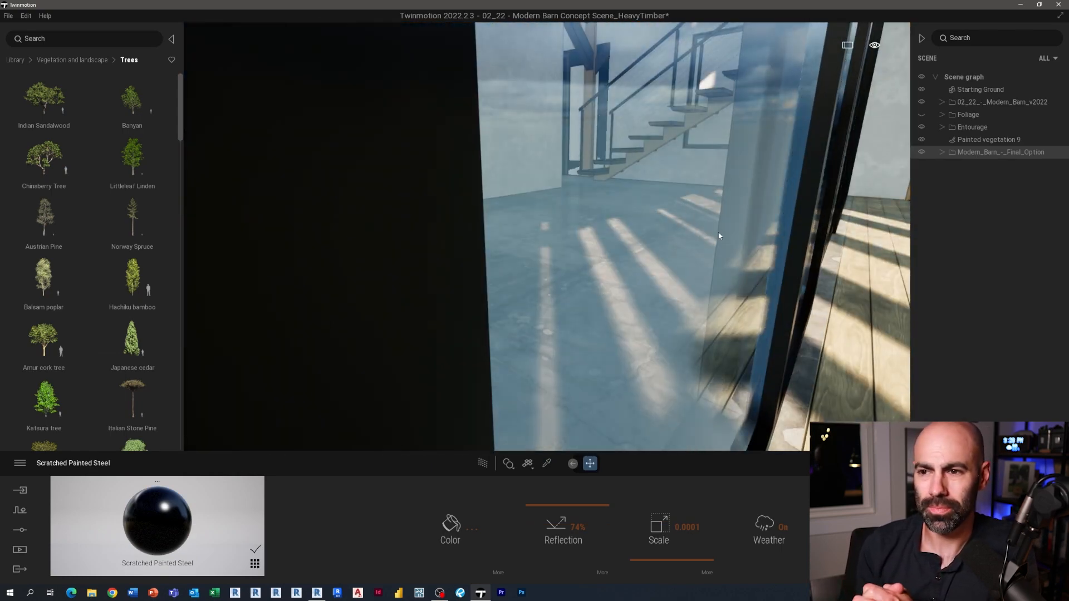
{"action": "key", "text": "Down"}
{"action": "key", "text": "t"}
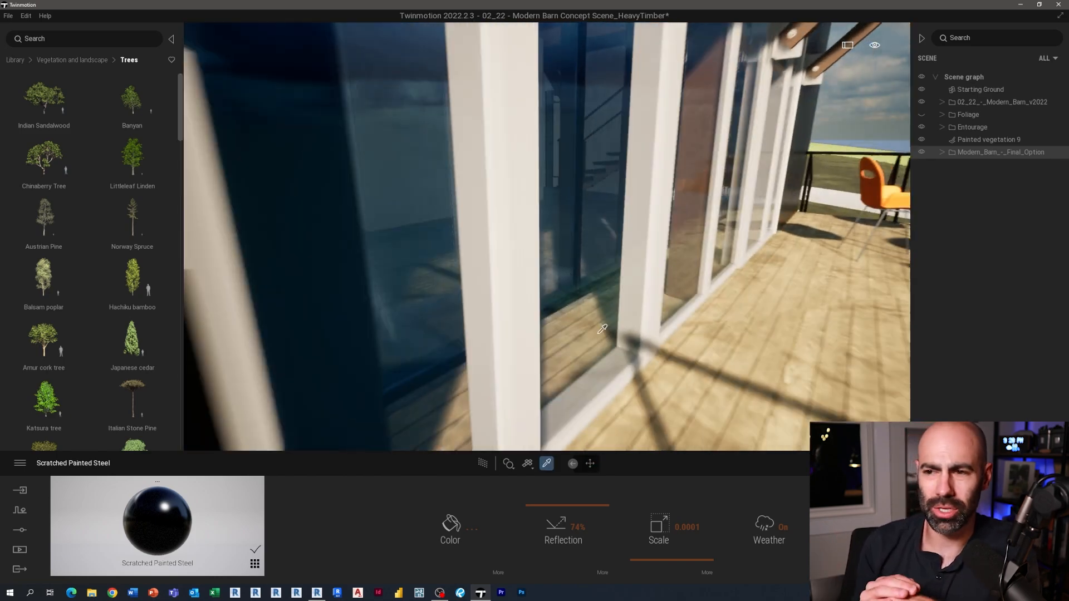
{"action": "scroll", "coordinate": [603, 330], "scroll_direction": "down", "scroll_amount": 5}
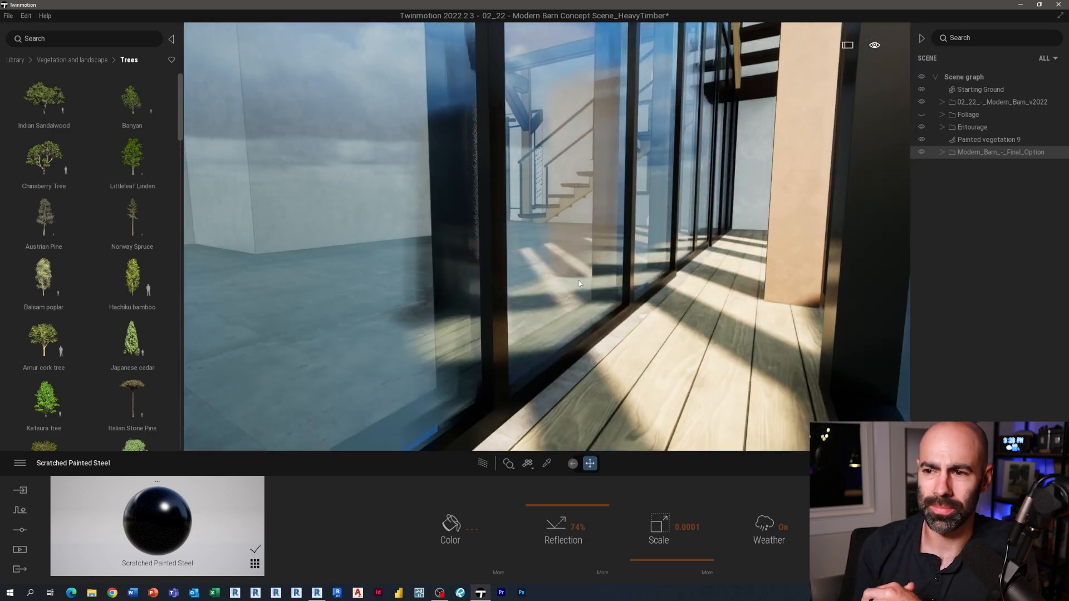
{"action": "key", "text": "t"}
{"action": "left_click", "coordinate": [582, 274]}
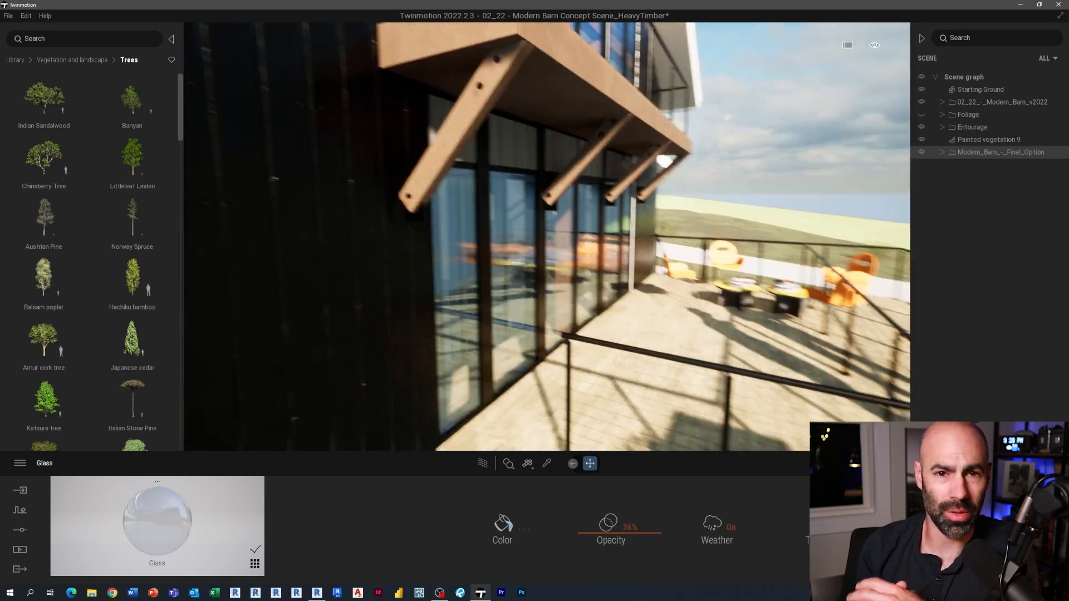
- Open the Roof coverings category of the materials library with the Final Option's white roof in view
{"action": "right_click_drag", "start_coordinate": [546, 237], "coordinate": [512, 237]}
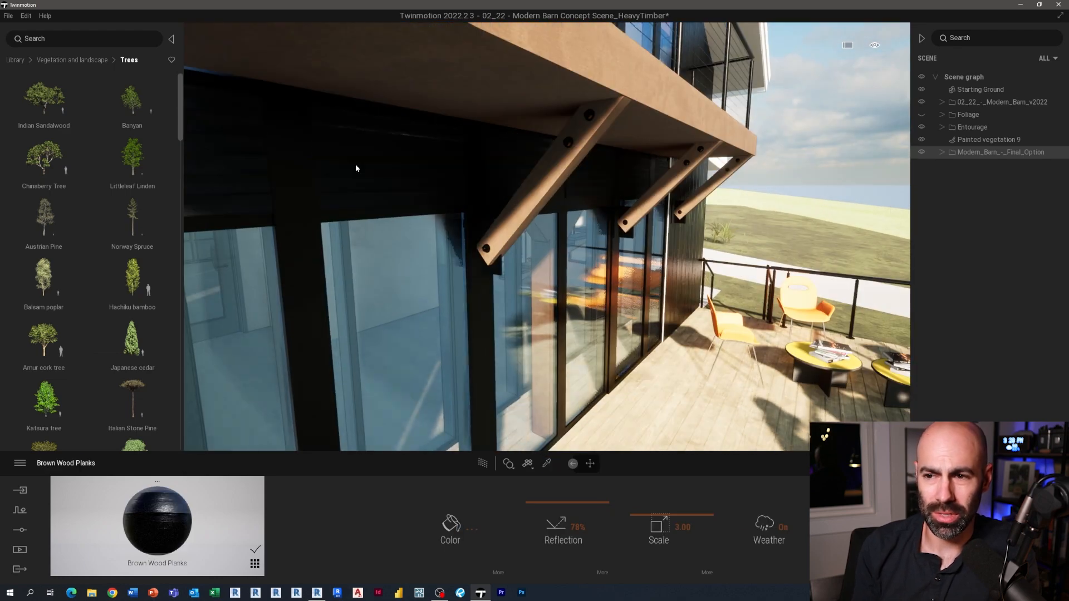
{"action": "right_click_drag", "start_coordinate": [355, 167], "coordinate": [373, 172]}
{"action": "mouse_move", "coordinate": [405, 263]}
{"action": "right_mouse_down"}
{"action": "mouse_move", "coordinate": [399, 269]}
{"action": "mouse_move", "coordinate": [405, 264]}
{"action": "right_mouse_up"}
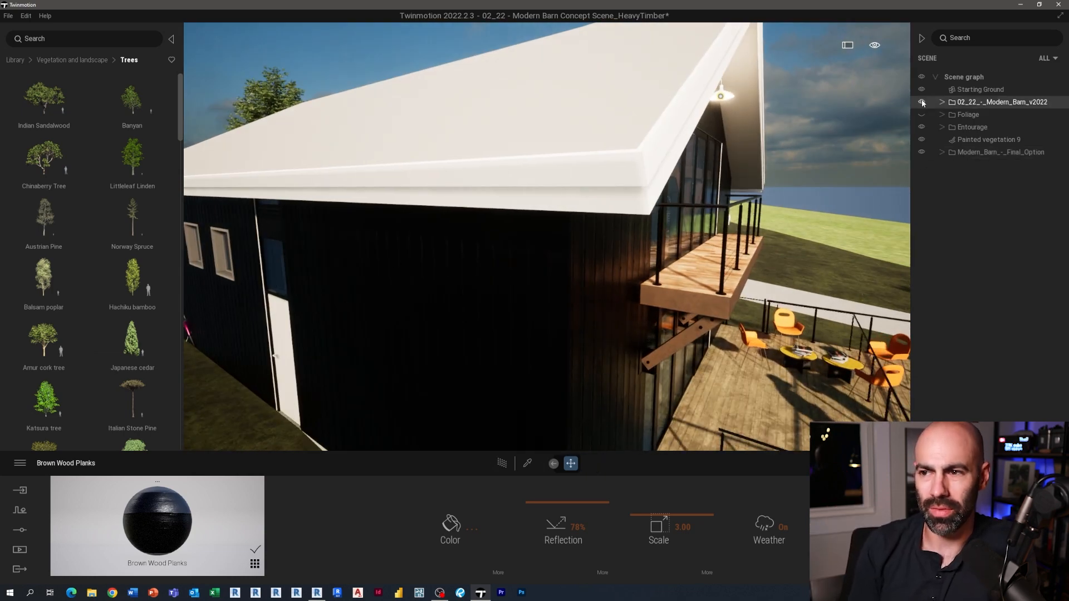
{"action": "left_click", "coordinate": [15, 59]}
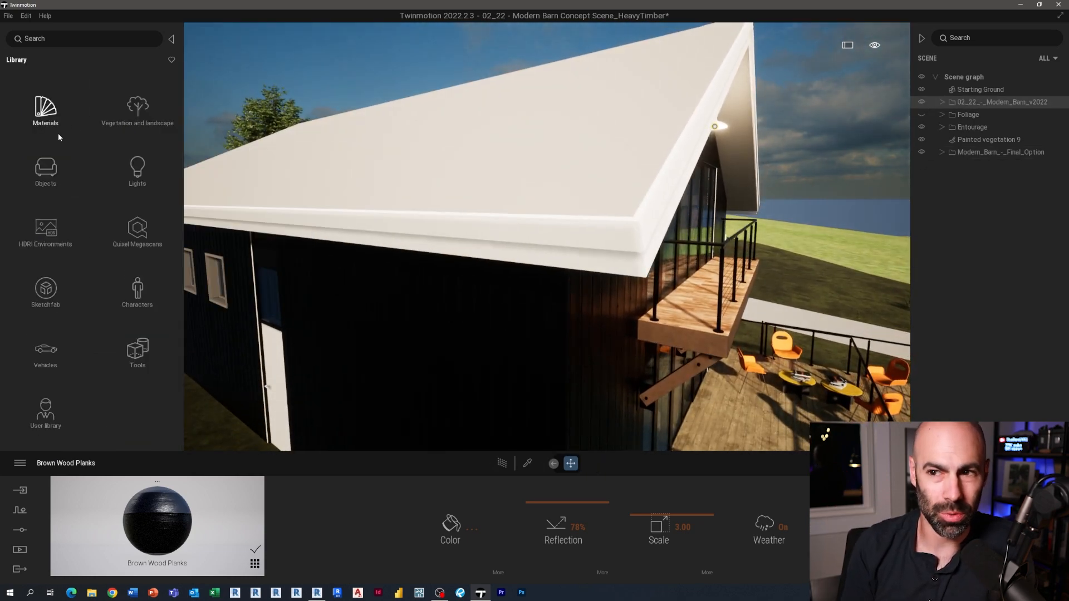
{"action": "left_click", "coordinate": [47, 108]}
{"action": "scroll", "coordinate": [134, 299], "scroll_direction": "down", "scroll_amount": 2}
{"action": "left_click", "coordinate": [134, 299]}
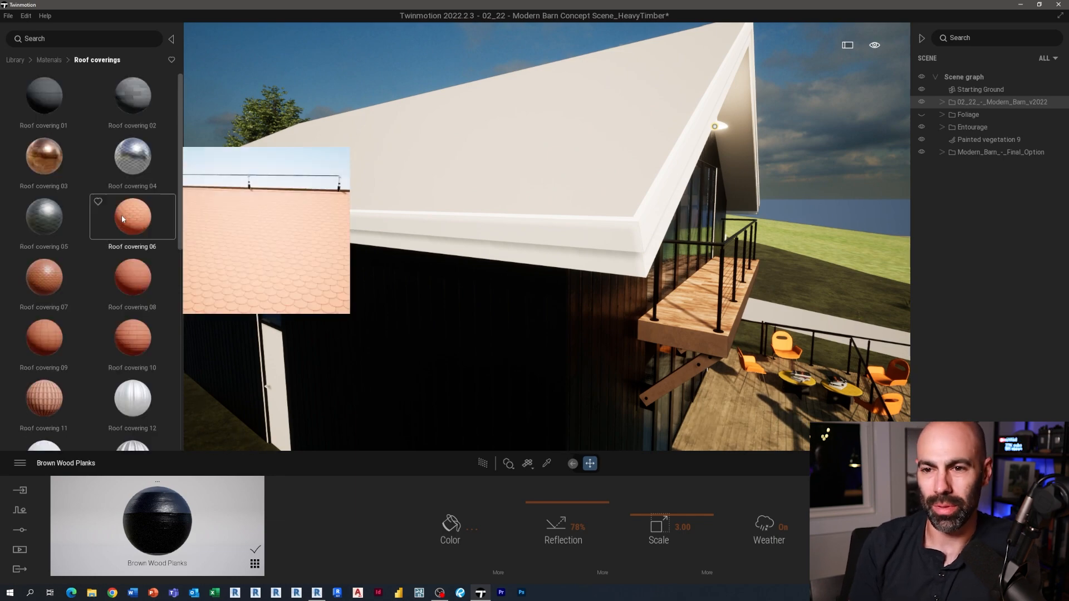
- Try the Roof covering 02 material on the Final Option's roof
{"action": "left_click_drag", "start_coordinate": [127, 217], "coordinate": [535, 161]}
{"action": "middle_click_drag", "start_coordinate": [534, 161], "coordinate": [489, 184]}
- Apply the Roof covering 15 material to the Final Option's roof and set its scale to 10.00
{"action": "scroll", "coordinate": [136, 340], "scroll_direction": "down", "scroll_amount": 4}
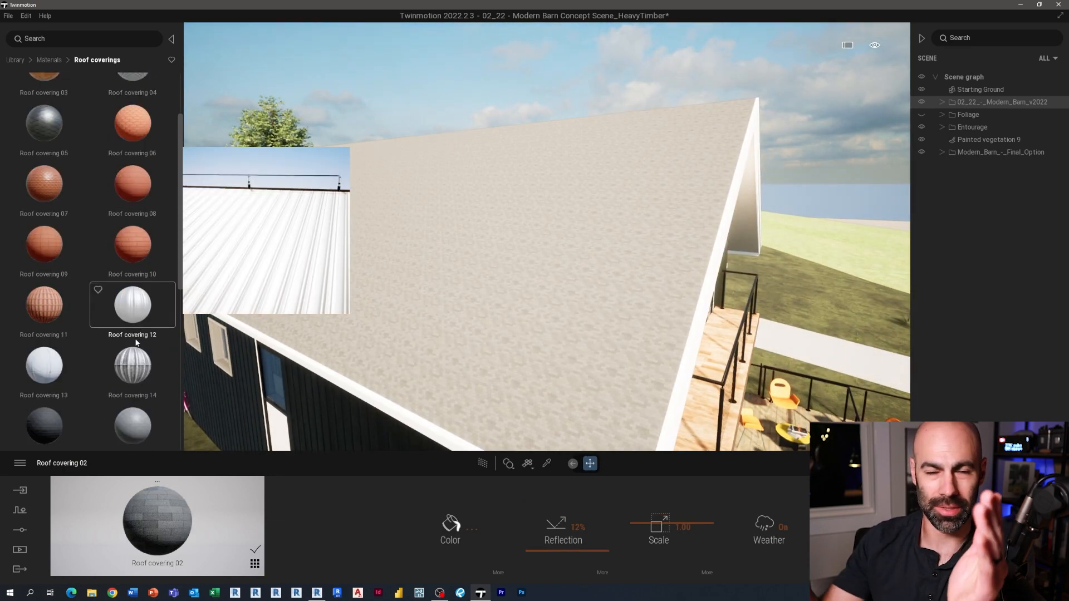
{"action": "mouse_move", "coordinate": [47, 298]}
{"action": "left_click_drag", "start_coordinate": [47, 298], "coordinate": [604, 329]}
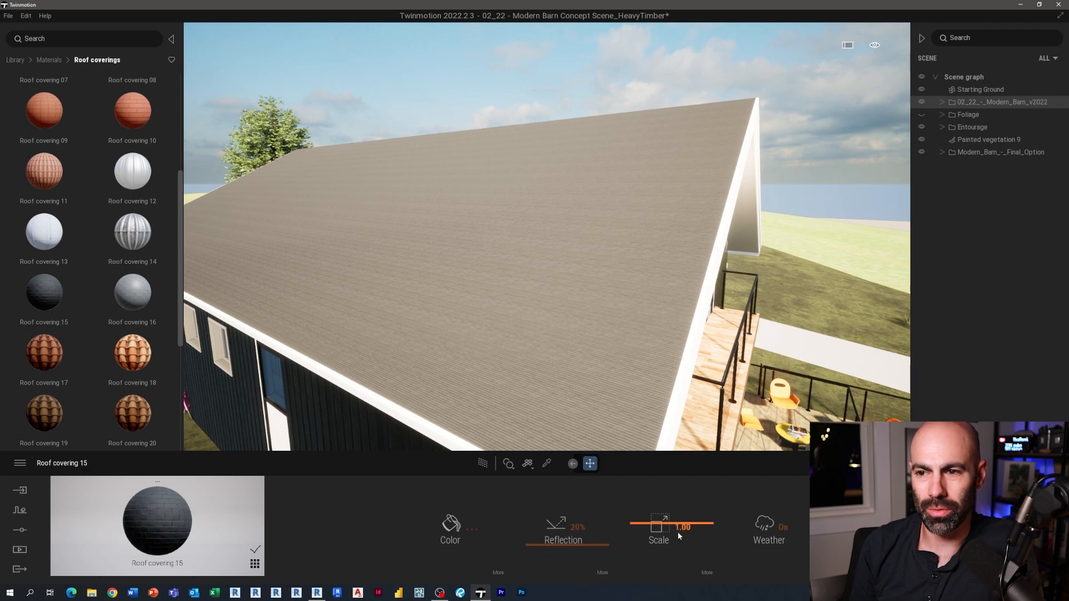
{"action": "left_click_drag", "start_coordinate": [662, 506], "coordinate": [688, 519]}
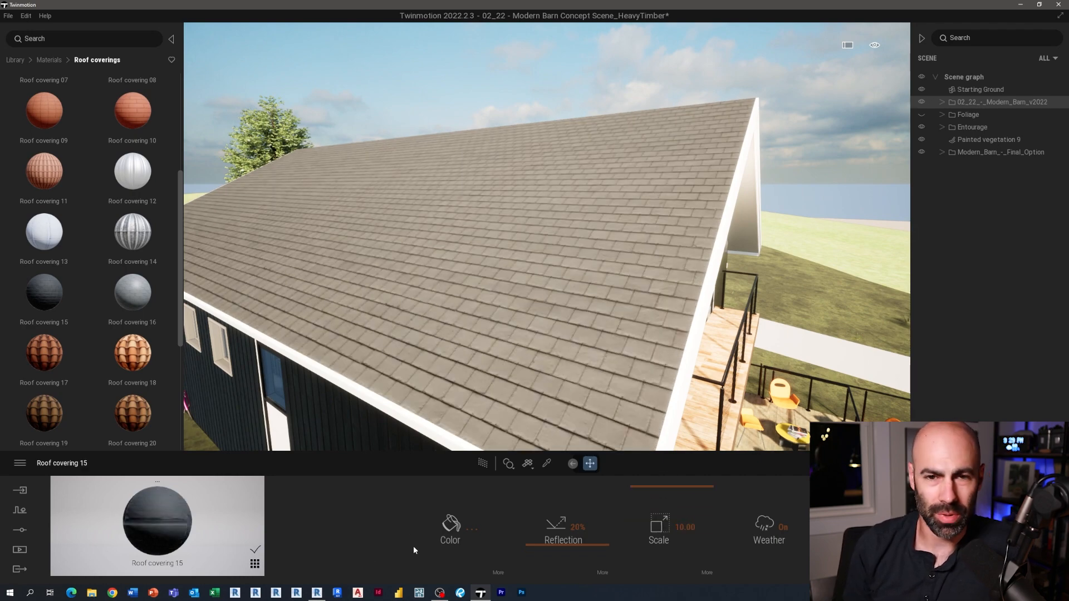
- Darken the Roof covering 15 color to RGB 9, 9, 9 and adjust the material's reflection
{"action": "left_click", "coordinate": [451, 526]}
{"action": "left_click_drag", "start_coordinate": [521, 323], "coordinate": [521, 365]}
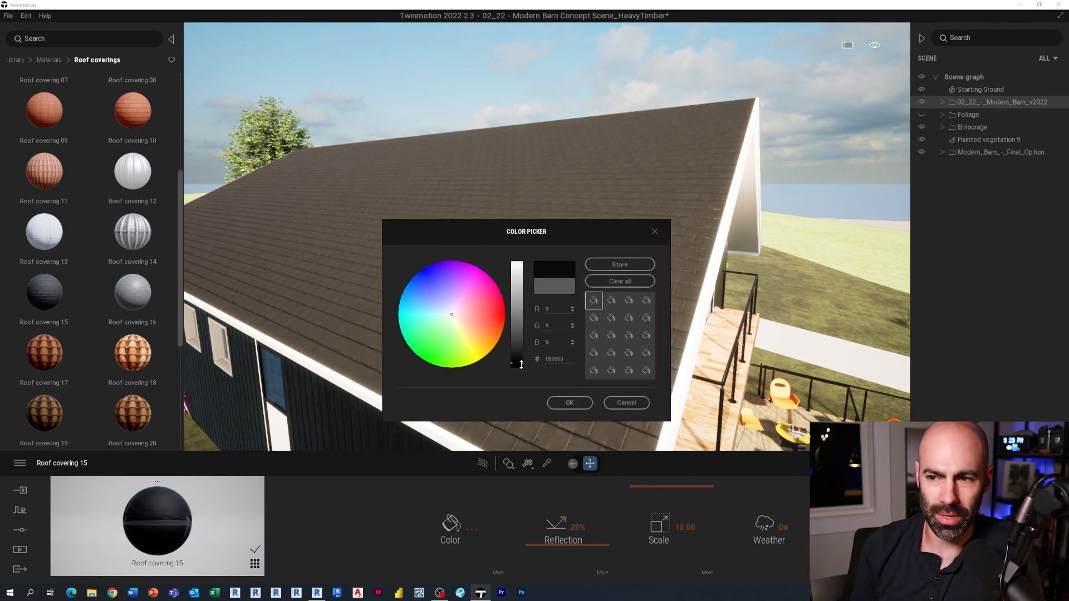
{"action": "left_click", "coordinate": [554, 402]}
{"action": "left_click_drag", "start_coordinate": [581, 542], "coordinate": [581, 530]}
{"action": "right_click_drag", "start_coordinate": [574, 384], "coordinate": [549, 398]}
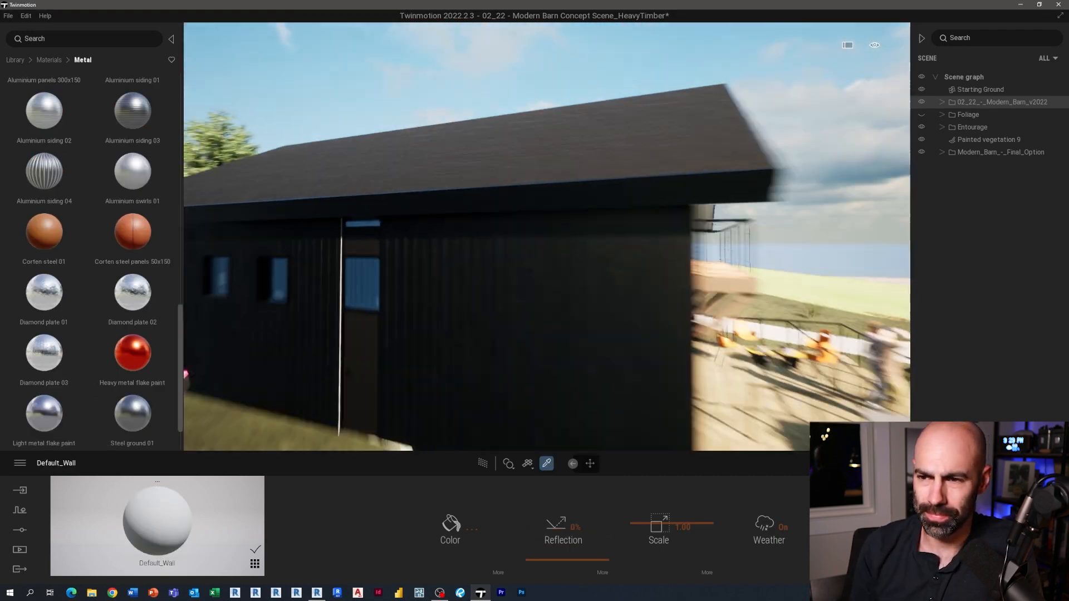
- Select the exterior light fixture above the upper windows on the Final Option's front gable
{"action": "key", "text": "d"}
{"action": "key", "text": "w"}
{"action": "right_click_drag", "start_coordinate": [546, 237], "coordinate": [468, 195]}
{"action": "right_click_drag", "start_coordinate": [411, 140], "coordinate": [380, 119]}
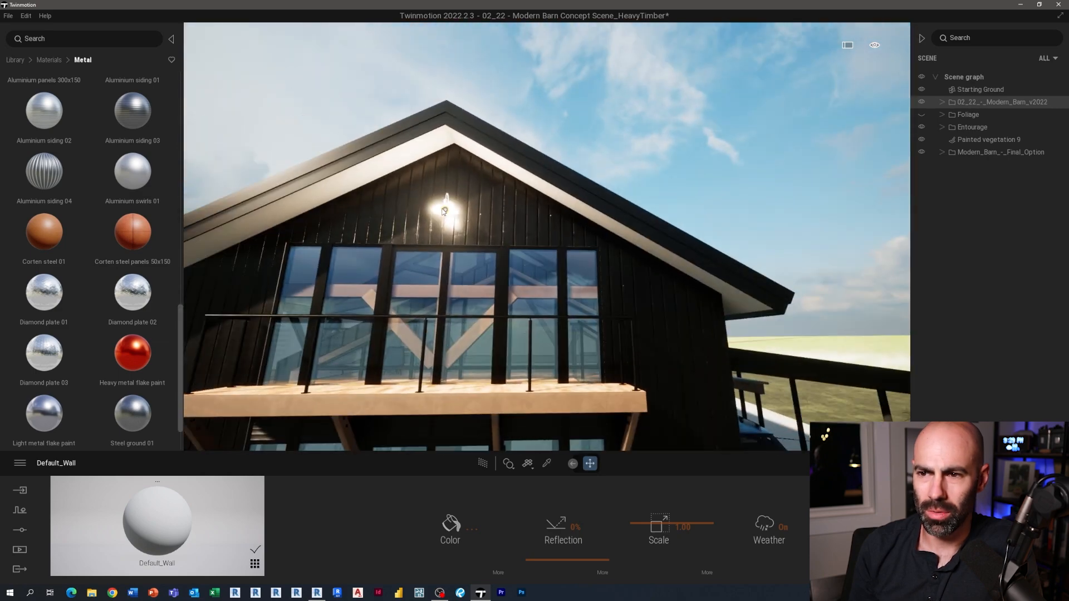
{"action": "left_click", "coordinate": [444, 210]}
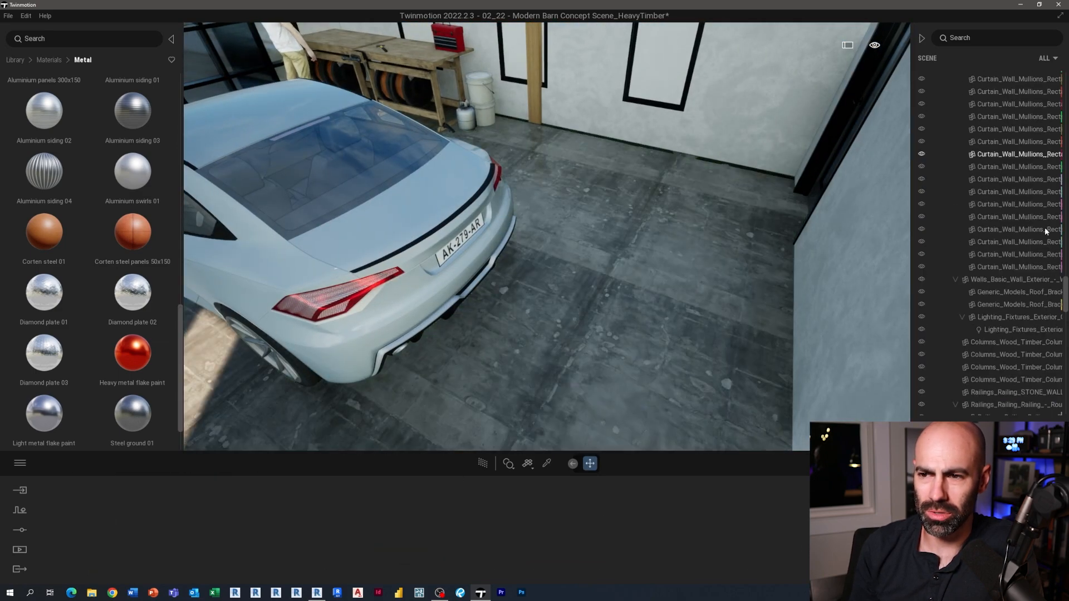
- Collapse the Modern_Barn_-_Final_Option folder and move it directly below 02_22_-_Modern_Barn_v2022 in the scene graph
{"action": "scroll", "coordinate": [939, 139], "scroll_direction": "up", "scroll_amount": 10}
{"action": "left_click", "coordinate": [942, 152]}
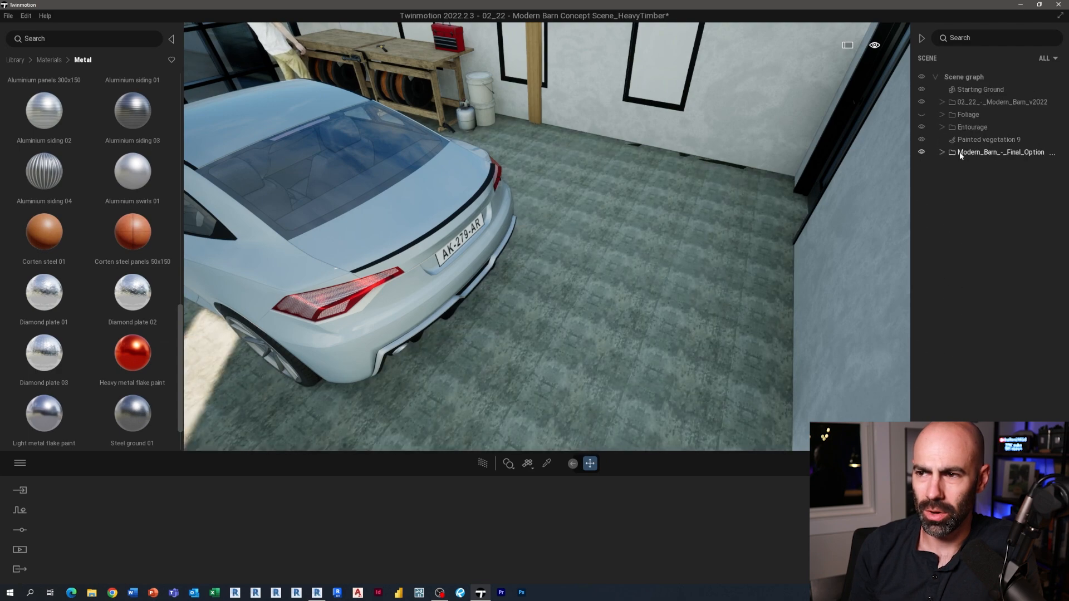
{"action": "left_click_drag", "start_coordinate": [958, 152], "coordinate": [936, 114]}
- Sample Stained Concrete Wall from the original barn's garage floor, hide that barn, and apply the material to the shown Final Option's floor
{"action": "left_click", "coordinate": [756, 206]}
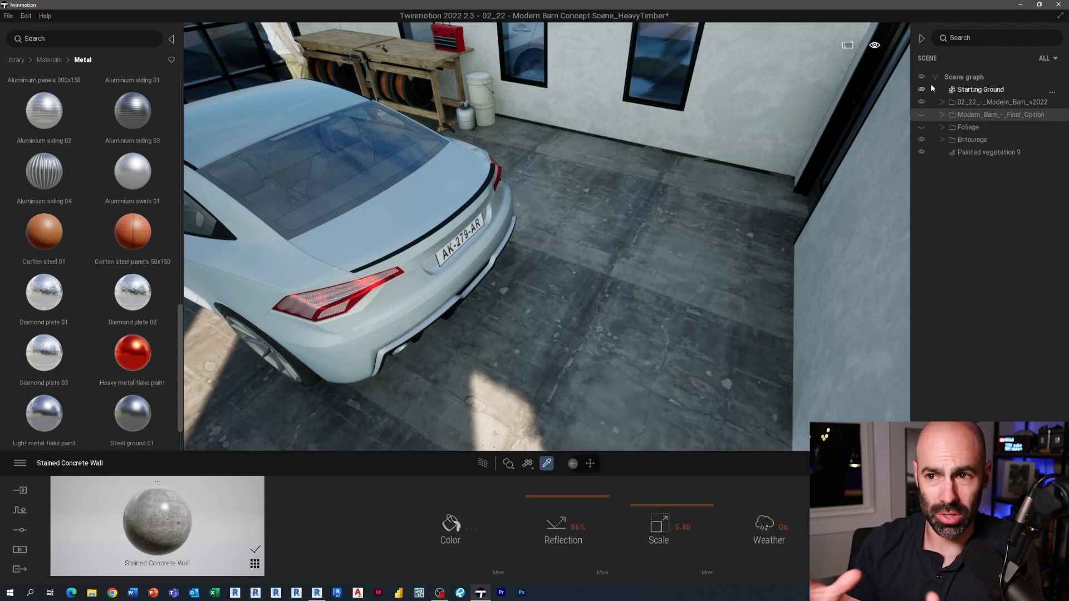
{"action": "left_click", "coordinate": [921, 101]}
{"action": "left_click", "coordinate": [921, 114]}
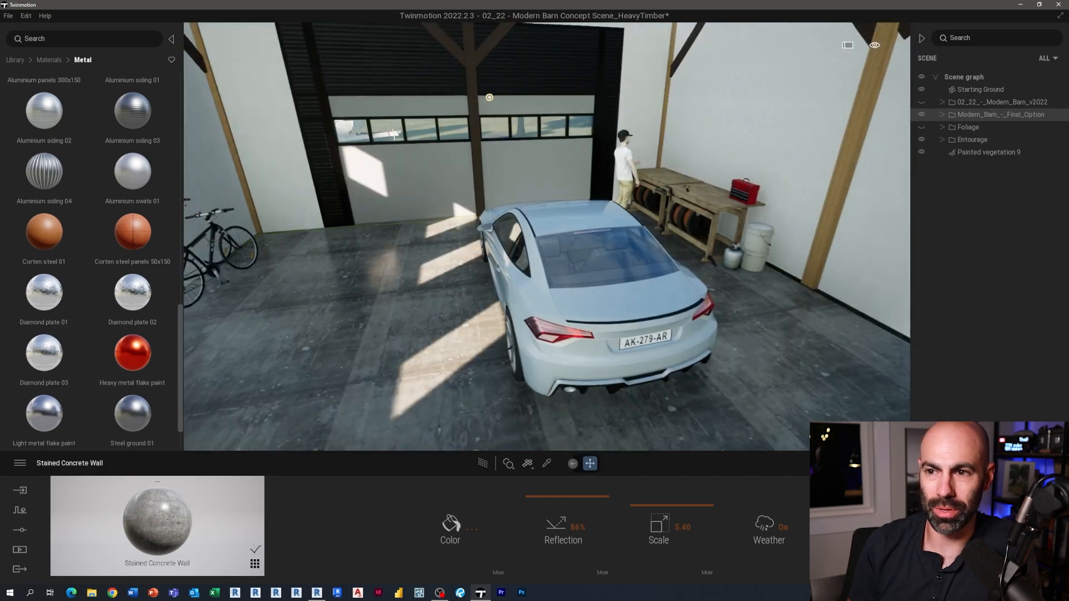
{"action": "right_click_drag", "start_coordinate": [547, 236], "coordinate": [451, 173]}
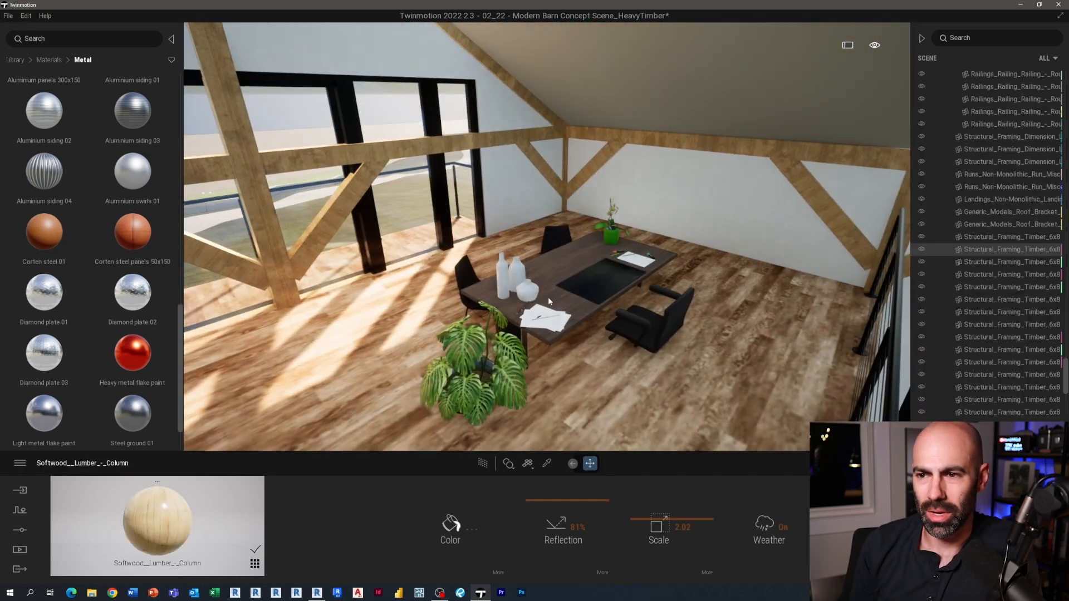
- Reposition the two Direct chairs on the window side of the desk in the loft office
{"action": "left_click", "coordinate": [530, 288]}
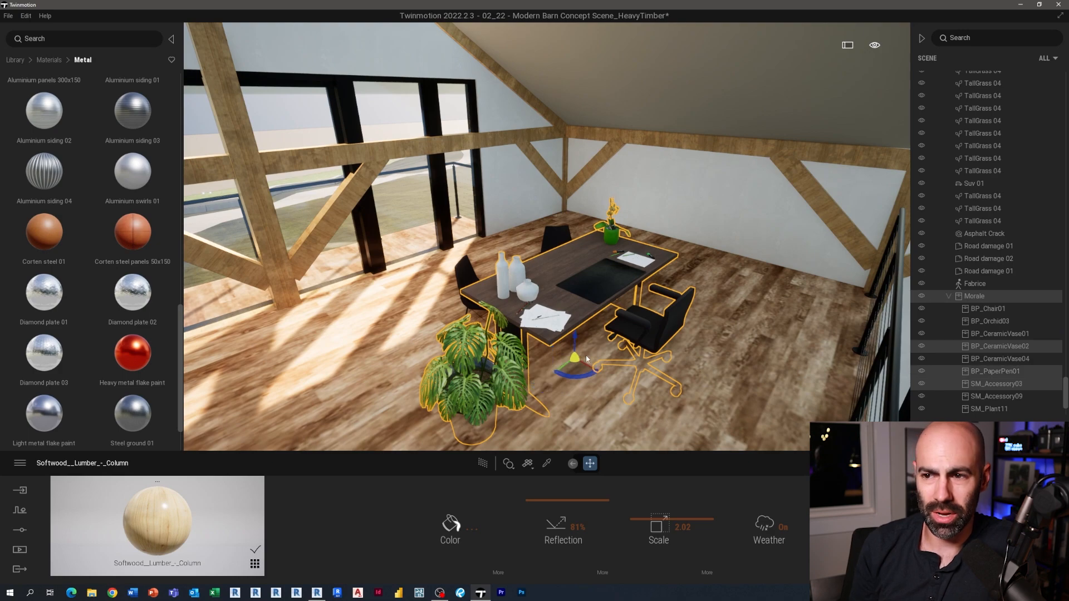
{"action": "middle_click_drag", "start_coordinate": [586, 359], "coordinate": [522, 243], "text": "shift"}
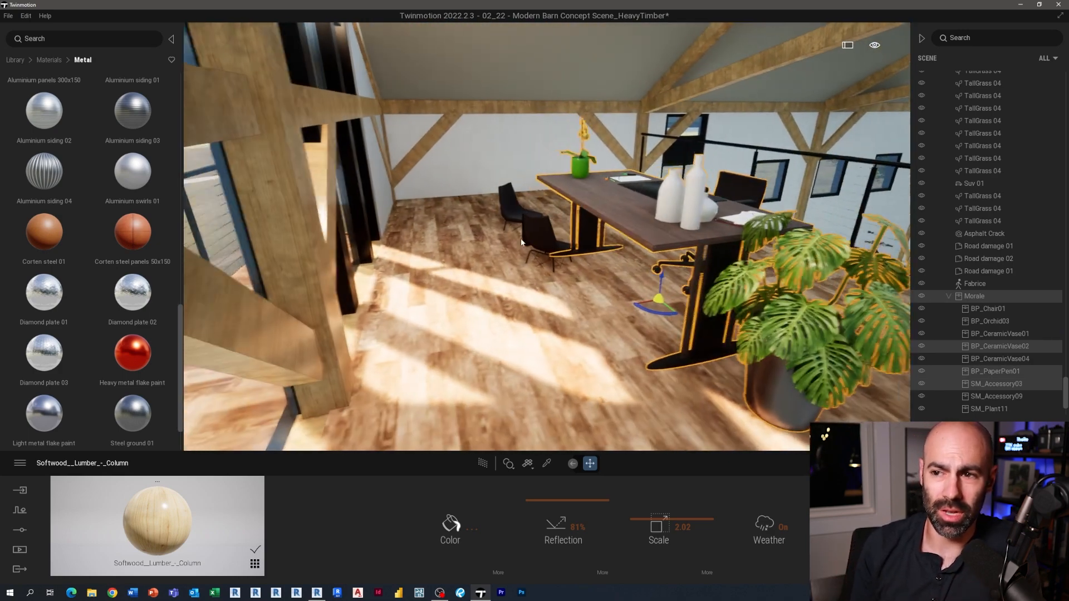
{"action": "left_click", "coordinate": [540, 237]}
{"action": "left_click_drag", "start_coordinate": [544, 267], "coordinate": [546, 339]}
{"action": "left_click", "coordinate": [509, 209]}
{"action": "middle_click_drag", "start_coordinate": [527, 236], "coordinate": [537, 282], "text": "shift"}
{"action": "left_click_drag", "start_coordinate": [538, 281], "coordinate": [519, 335]}
{"action": "left_click_drag", "start_coordinate": [509, 352], "coordinate": [545, 321]}
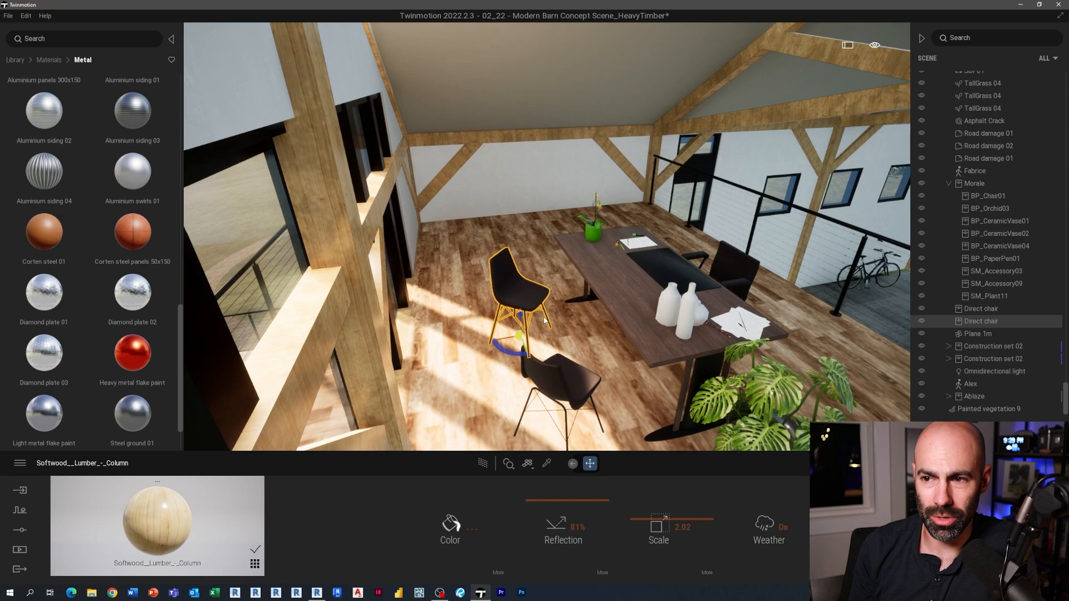
- Move the striped rug across the loft floor to sit beneath the desk and its office chair
{"action": "right_click_drag", "start_coordinate": [545, 321], "coordinate": [456, 295]}
{"action": "left_click", "coordinate": [525, 215]}
{"action": "left_click_drag", "start_coordinate": [456, 295], "coordinate": [376, 270]}
{"action": "right_click_drag", "start_coordinate": [375, 270], "coordinate": [648, 368]}
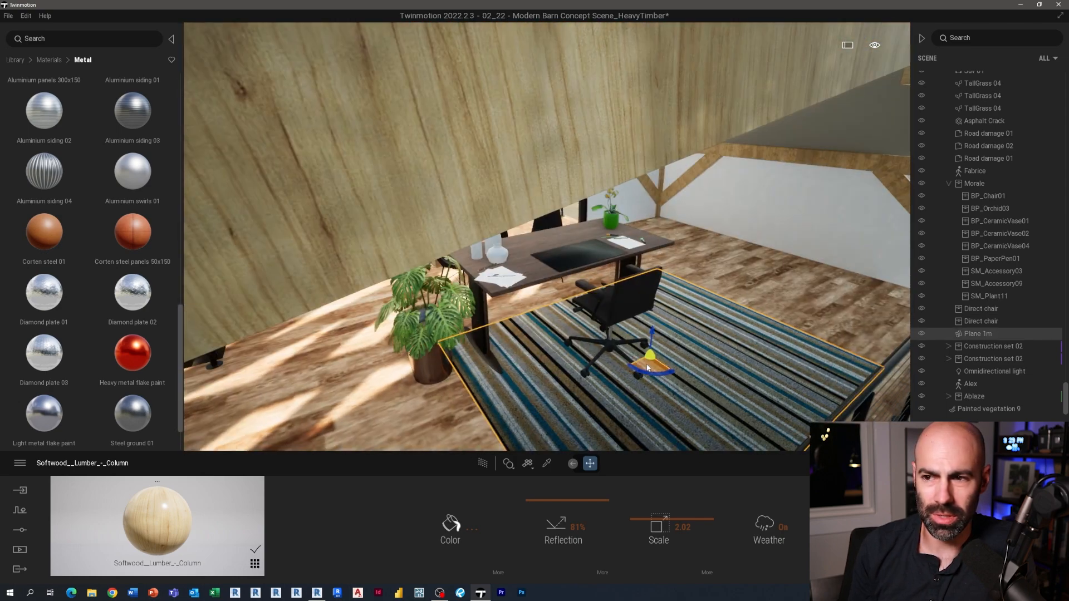
{"action": "left_click_drag", "start_coordinate": [648, 369], "coordinate": [544, 323]}
{"action": "mouse_move", "coordinate": [545, 323]}
{"action": "right_mouse_down"}
{"action": "mouse_move", "coordinate": [445, 312]}
{"action": "mouse_move", "coordinate": [518, 323]}
{"action": "mouse_move", "coordinate": [557, 312]}
{"action": "right_mouse_up"}
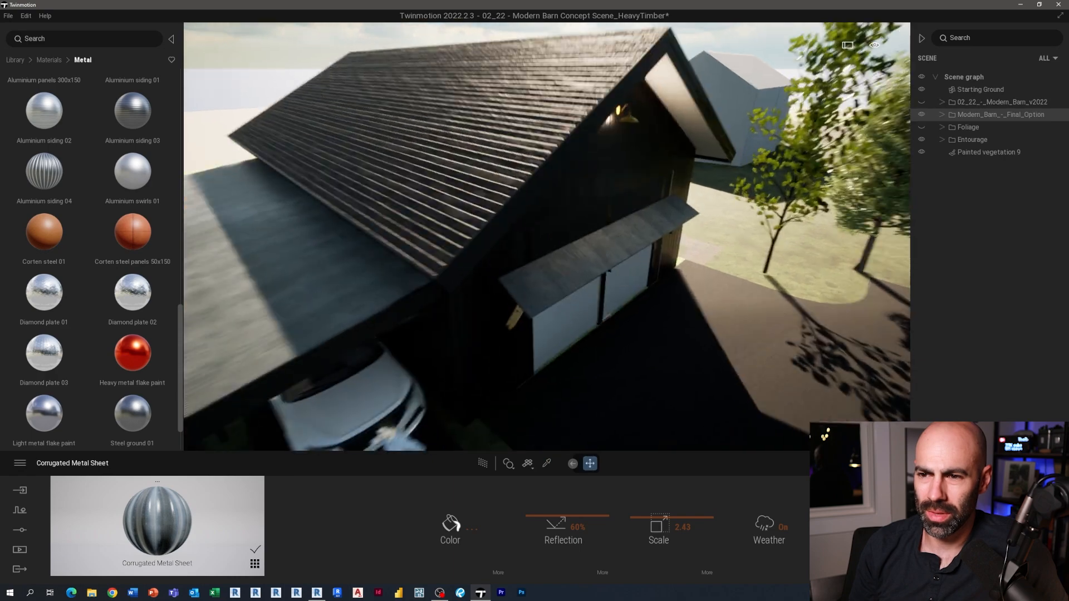
- Lower the Castle Stairs rock by the side door and duplicate it as stepping stones toward the gravel path
{"action": "right_click_drag", "start_coordinate": [635, 279], "coordinate": [657, 262]}
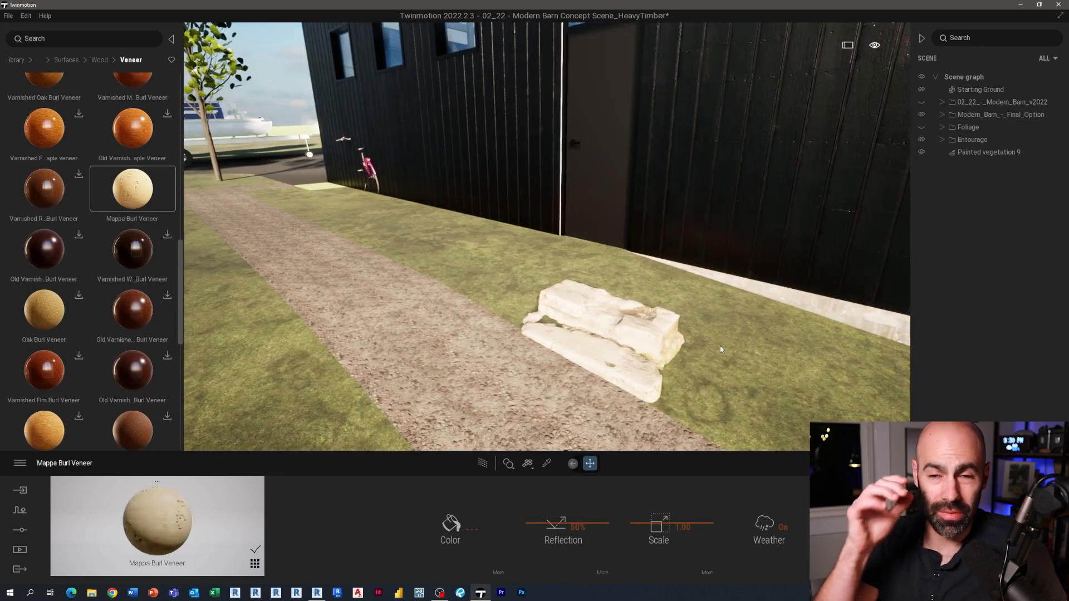
{"action": "left_click", "coordinate": [598, 396]}
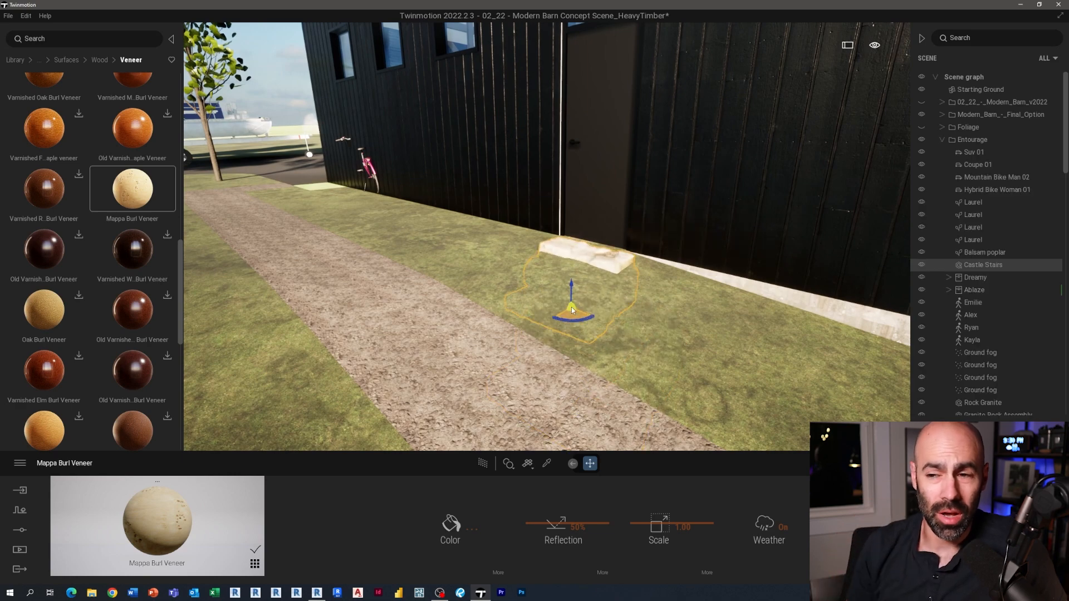
{"action": "right_click_drag", "start_coordinate": [546, 318], "coordinate": [556, 292]}
{"action": "scroll", "coordinate": [560, 287], "scroll_direction": "down", "scroll_amount": 2}
{"action": "left_click_drag", "start_coordinate": [560, 295], "coordinate": [298, 425], "text": "shift"}
{"action": "left_click", "coordinate": [508, 344]}
{"action": "left_click", "coordinate": [508, 344]}
{"action": "scroll", "coordinate": [524, 270], "scroll_direction": "down", "scroll_amount": 5}
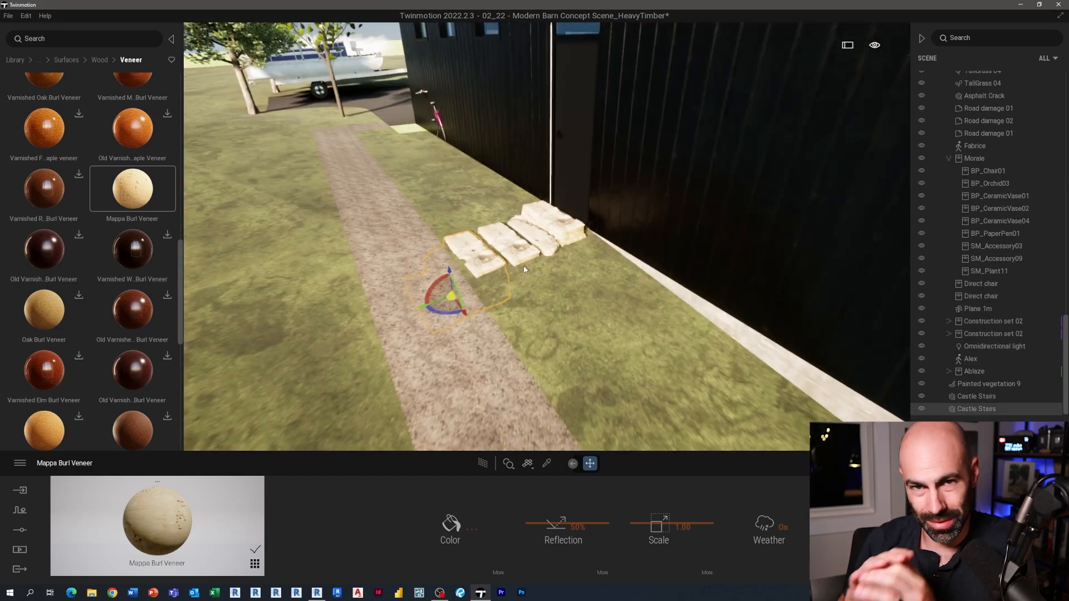
- Sample the Structure__Wood_Joist_Rafter_Layer__Batt_Insulation material from the underside of the front gable roof
{"action": "scroll", "coordinate": [524, 270], "scroll_direction": "down", "scroll_amount": 10}
{"action": "right_click_drag", "start_coordinate": [523, 269], "coordinate": [535, 245]}
{"action": "scroll", "coordinate": [535, 245], "scroll_direction": "up", "scroll_amount": 4}
{"action": "left_click", "coordinate": [547, 464]}
{"action": "left_click", "coordinate": [635, 95]}
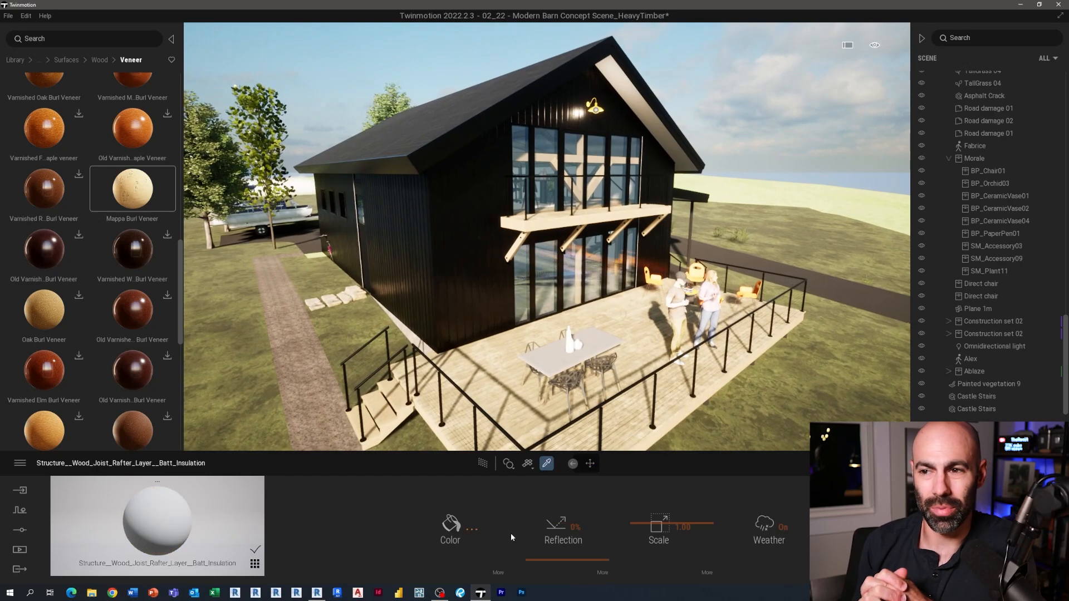
{"action": "left_click", "coordinate": [590, 464]}
- Move the Mountain Bike Man 02 bicycle in the garage away from the wall
{"action": "scroll", "coordinate": [665, 304], "scroll_direction": "down", "scroll_amount": 5}
{"action": "mouse_move", "coordinate": [664, 304]}
{"action": "right_mouse_down"}
{"action": "mouse_move", "coordinate": [665, 278]}
{"action": "mouse_move", "coordinate": [664, 328]}
{"action": "mouse_move", "coordinate": [665, 304]}
{"action": "right_mouse_up"}
{"action": "scroll", "coordinate": [664, 305], "scroll_direction": "up", "scroll_amount": 8}
{"action": "scroll", "coordinate": [664, 304], "scroll_direction": "down", "scroll_amount": 3}
{"action": "left_click", "coordinate": [570, 380]}
{"action": "right_click_drag", "start_coordinate": [570, 381], "coordinate": [618, 380]}
{"action": "left_click", "coordinate": [358, 337]}
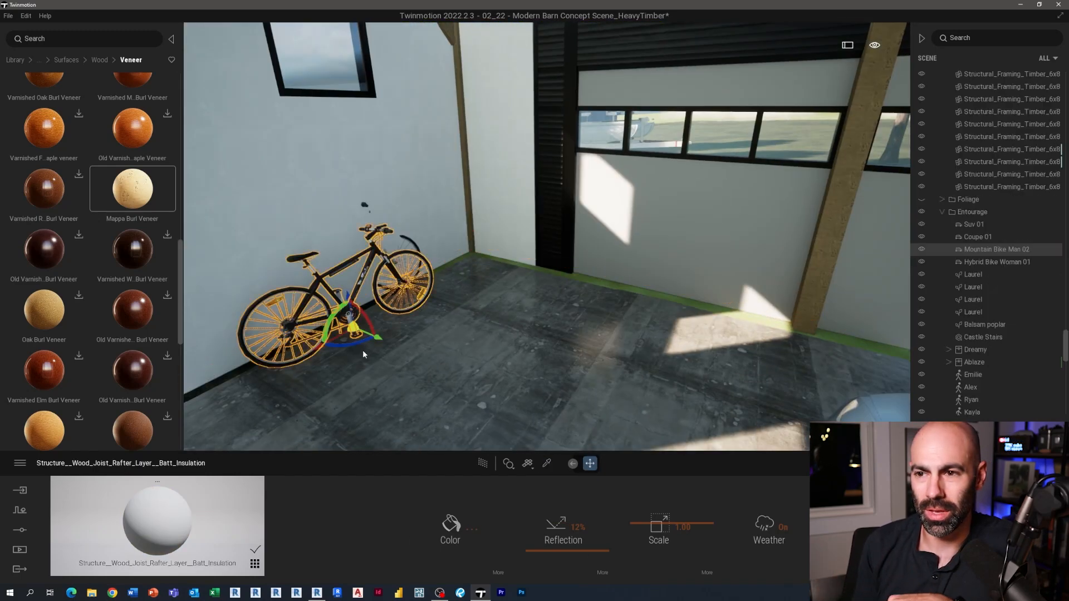
{"action": "left_click_drag", "start_coordinate": [353, 344], "coordinate": [388, 362]}
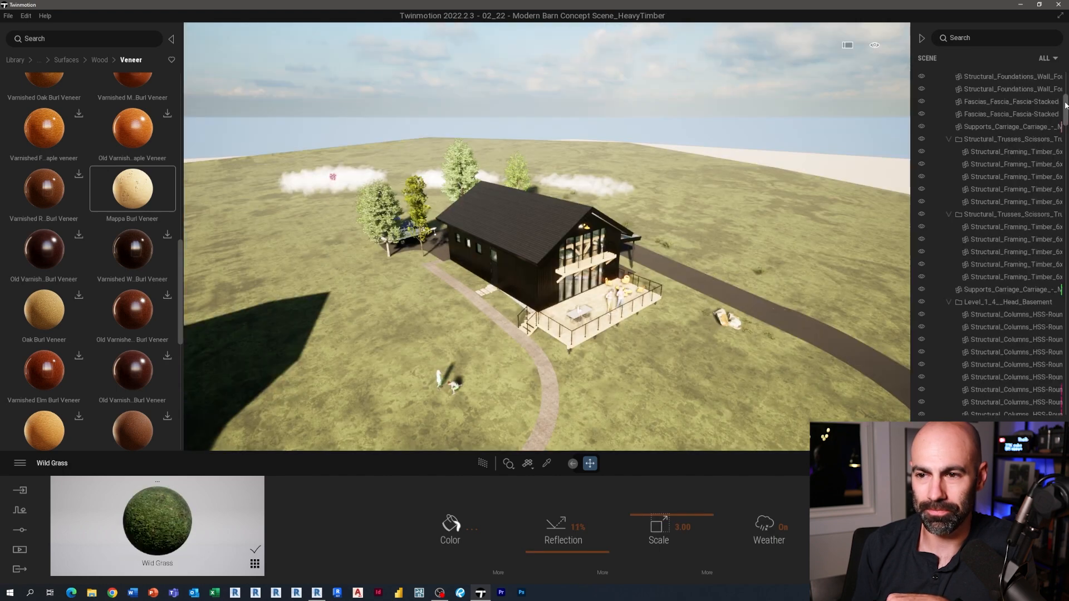
- Collapse the scene graph and compare the 02_22_-_Modern_Barn_v2022 model with Modern_Barn_-_Final_Option by swapping their visibility
{"action": "left_click", "coordinate": [942, 114]}
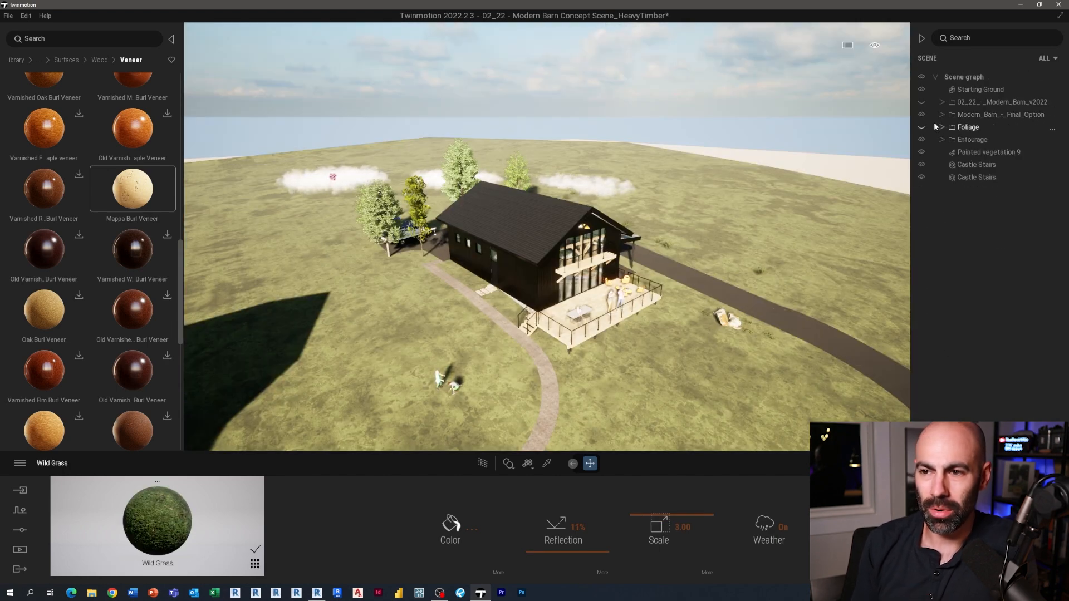
{"action": "left_click", "coordinate": [922, 103]}
{"action": "left_click", "coordinate": [922, 115]}
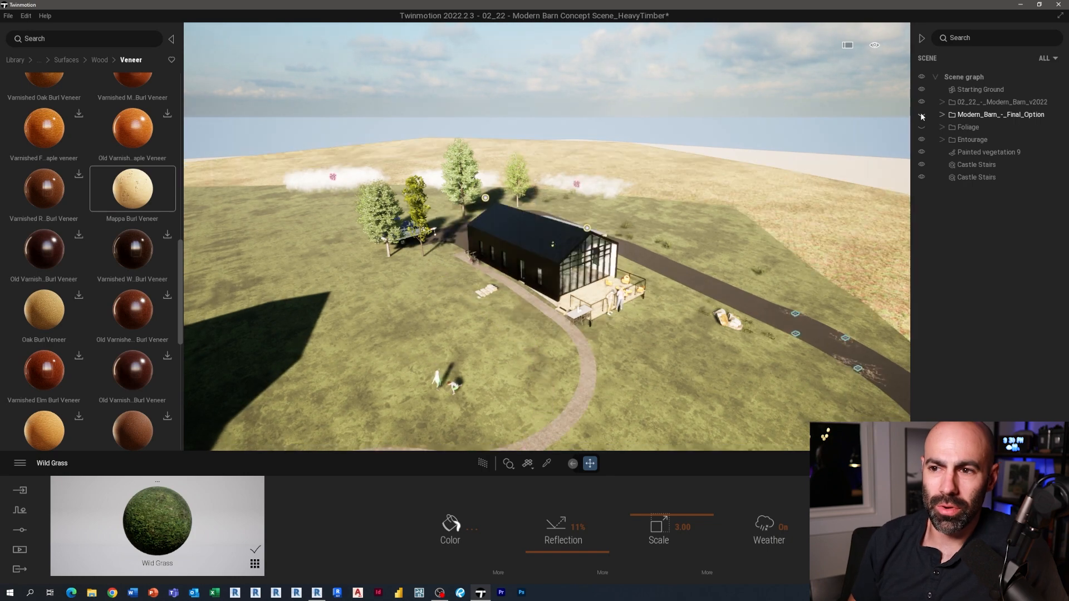
{"action": "left_click", "coordinate": [922, 102]}
{"action": "left_click", "coordinate": [922, 115]}
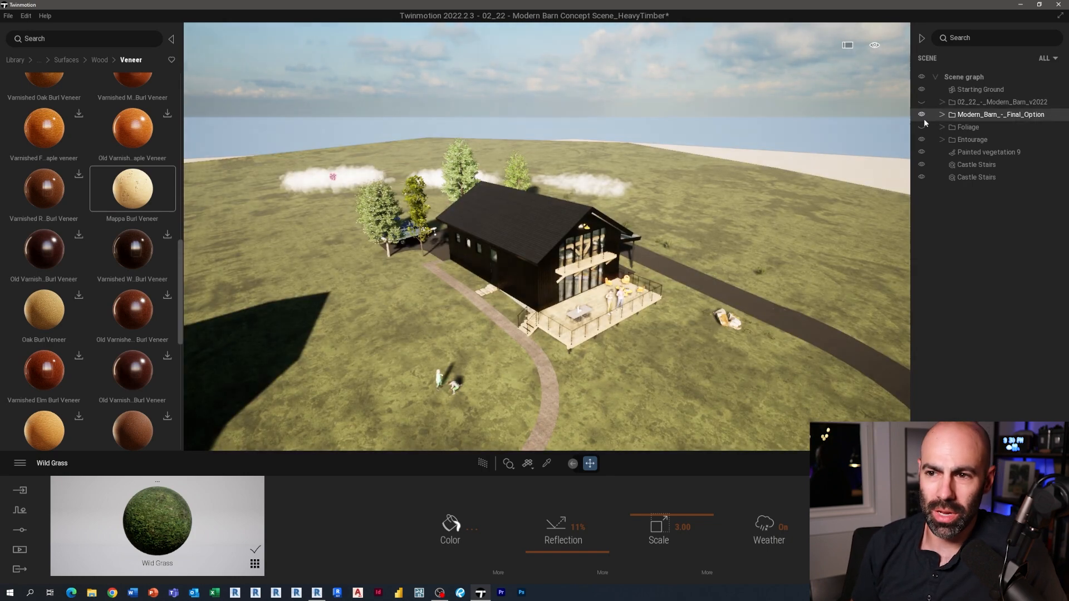
- Isolate Painted vegetation 9 and paint Lawn 01 over the terrain around the barn footprint, the curved path and the driveway
{"action": "left_click", "coordinate": [922, 127]}
{"action": "middle_click_drag", "start_coordinate": [593, 295], "coordinate": [604, 336], "text": "shift"}
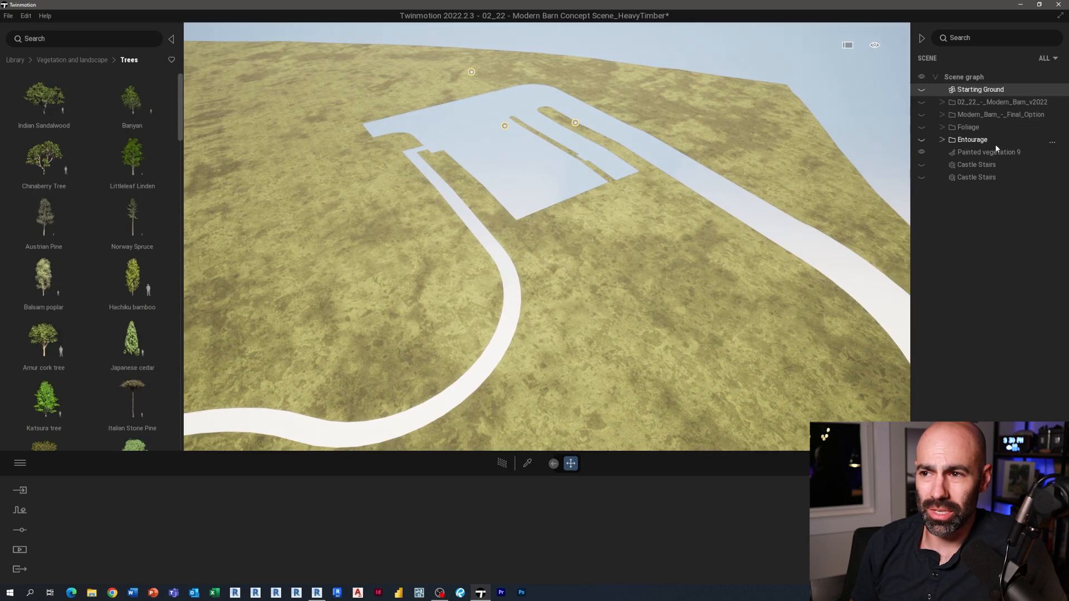
{"action": "left_click", "coordinate": [995, 153]}
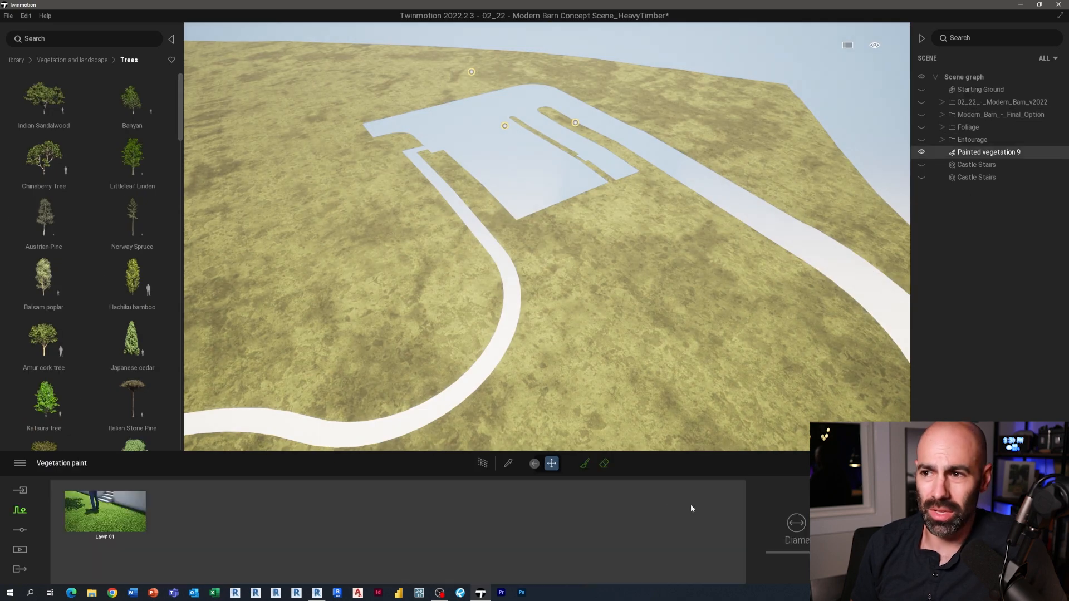
{"action": "left_click", "coordinate": [585, 463]}
{"action": "scroll", "coordinate": [592, 323], "scroll_direction": "down", "scroll_amount": 5}
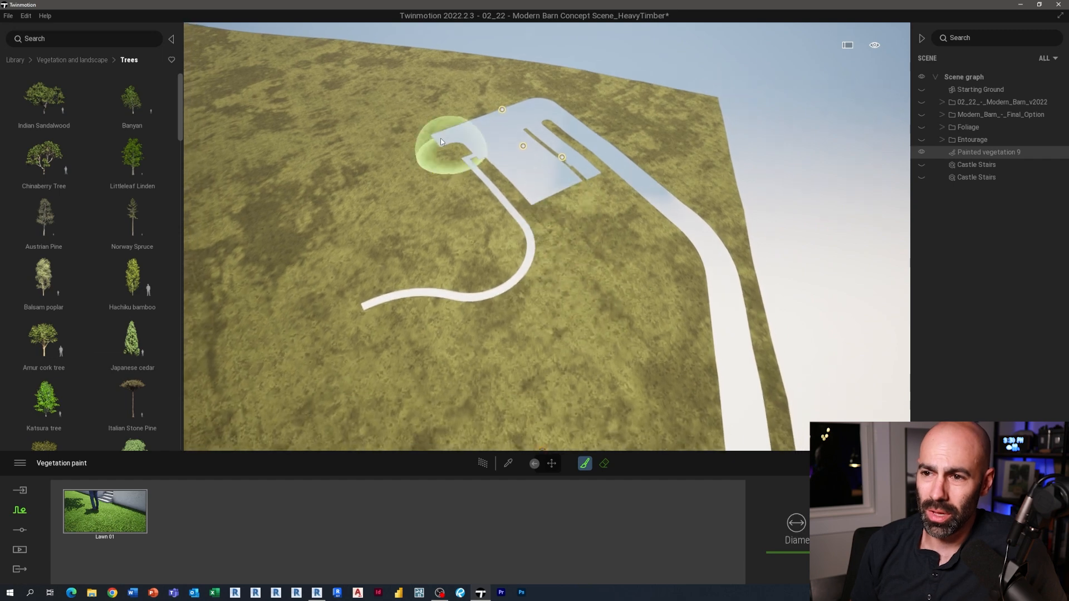
{"action": "left_click_drag", "start_coordinate": [544, 221], "coordinate": [571, 185]}
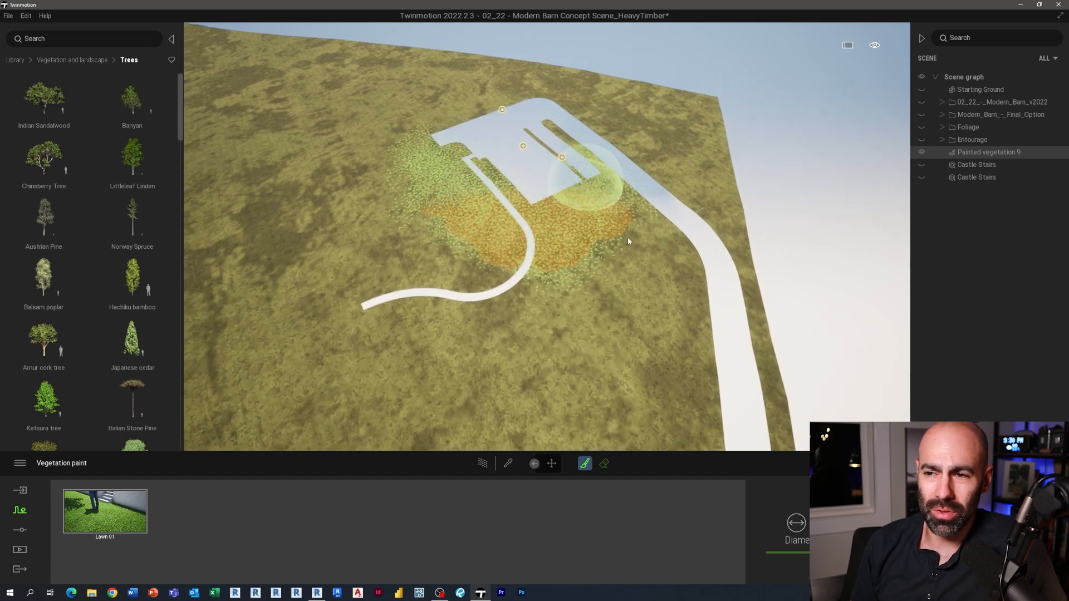
{"action": "mouse_move", "coordinate": [629, 241]}
{"action": "left_mouse_down"}
{"action": "mouse_move", "coordinate": [633, 211]}
{"action": "mouse_move", "coordinate": [543, 296]}
{"action": "mouse_move", "coordinate": [400, 246]}
{"action": "mouse_move", "coordinate": [378, 144]}
{"action": "mouse_move", "coordinate": [478, 115]}
{"action": "mouse_move", "coordinate": [587, 139]}
{"action": "mouse_move", "coordinate": [701, 216]}
{"action": "mouse_move", "coordinate": [668, 374]}
{"action": "mouse_move", "coordinate": [408, 365]}
{"action": "mouse_move", "coordinate": [344, 186]}
{"action": "mouse_move", "coordinate": [385, 112]}
{"action": "mouse_move", "coordinate": [482, 103]}
{"action": "mouse_move", "coordinate": [448, 73]}
{"action": "mouse_move", "coordinate": [436, 183]}
{"action": "left_mouse_up"}
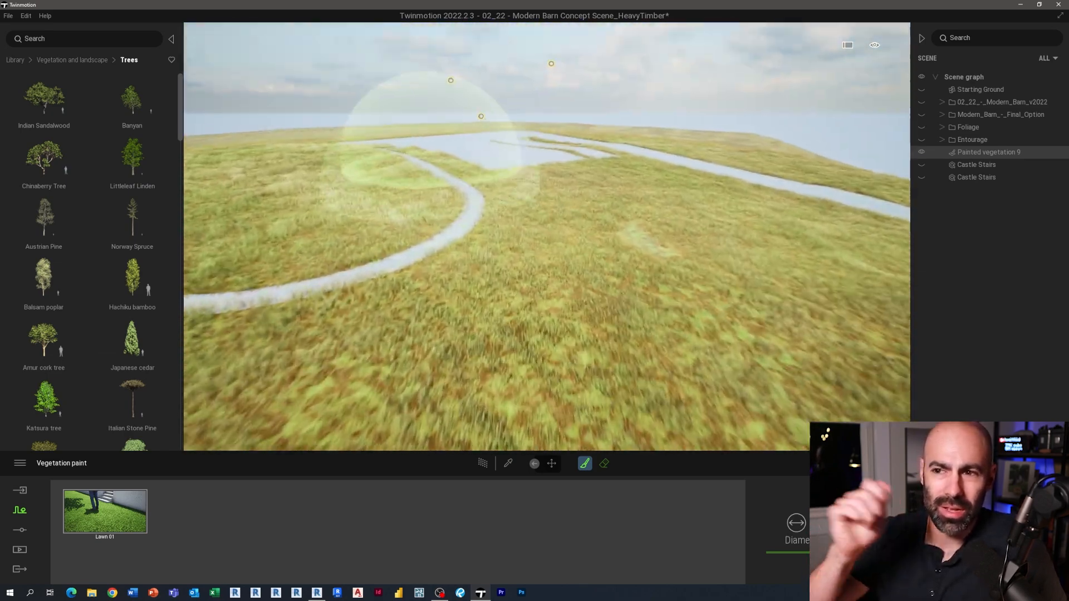
- Finish painting and show the Entourage, Foliage and Modern_Barn_-_Final_Option groups in the scene again
{"action": "key", "text": "Escape"}
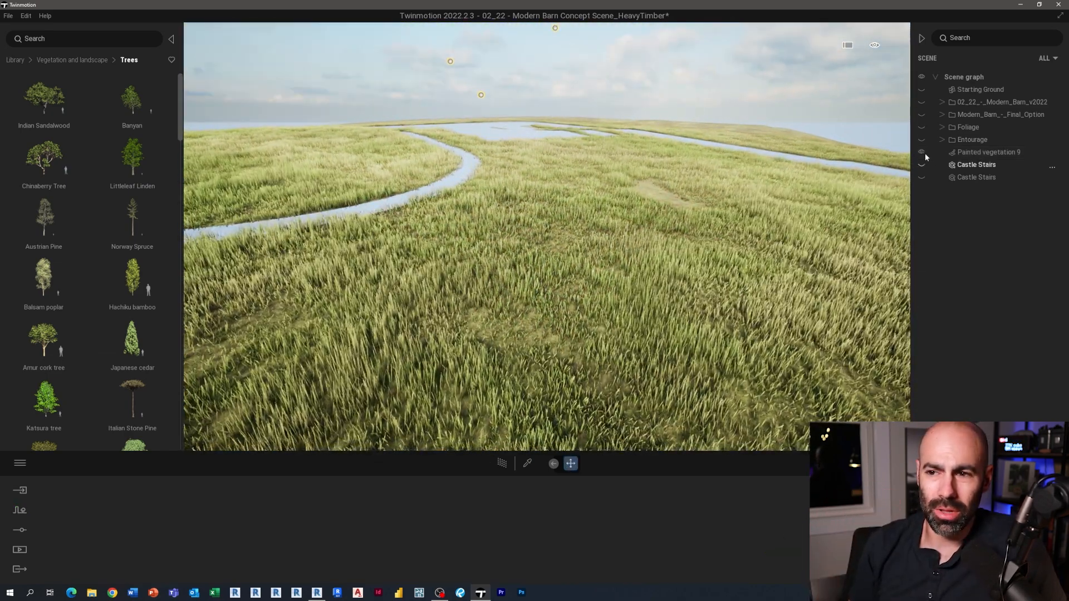
{"action": "left_click", "coordinate": [922, 138]}
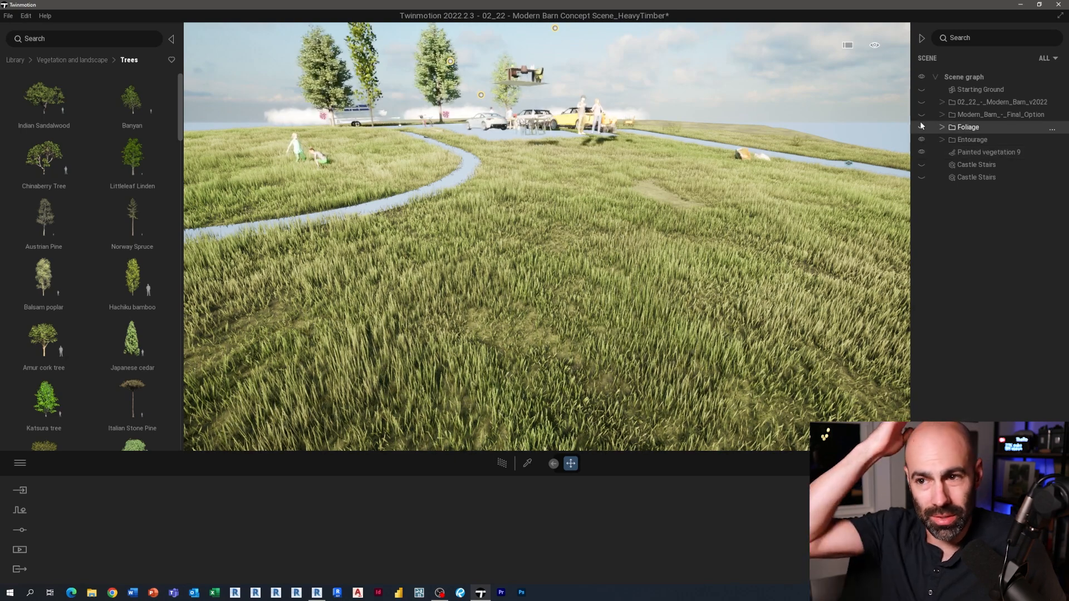
{"action": "left_click", "coordinate": [922, 128]}
{"action": "left_click", "coordinate": [922, 115]}
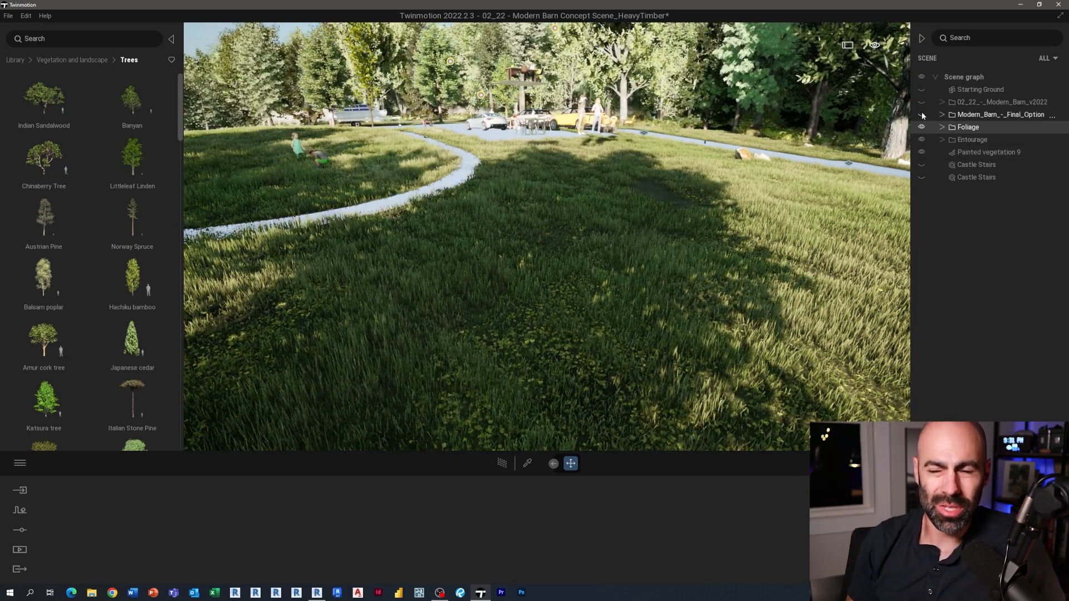
{"action": "key", "text": "s"}
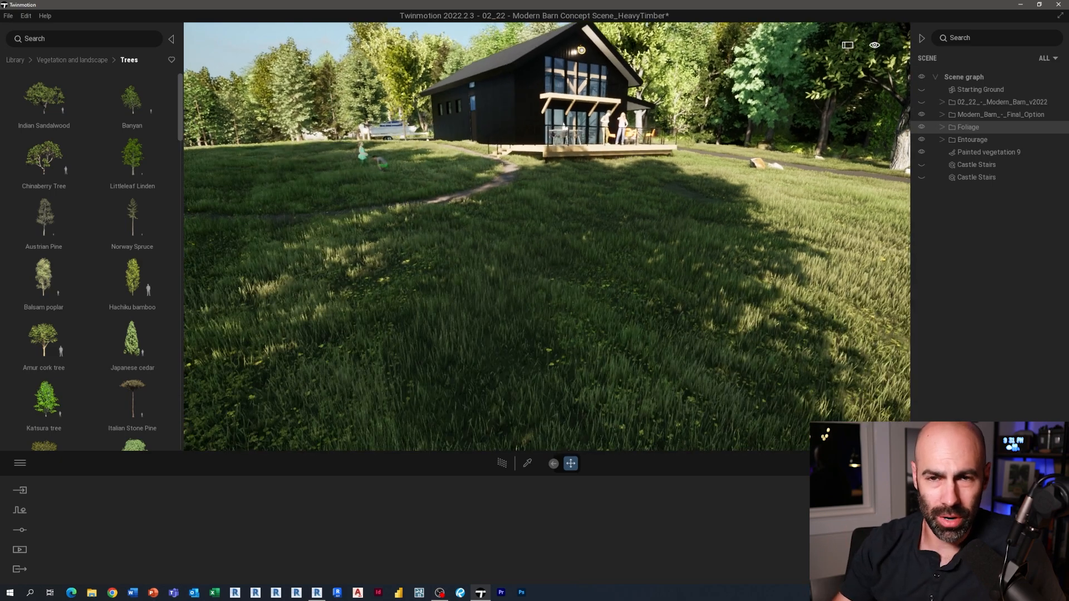
- Review the saved exterior images one after another, checking the side, driveway, carport and front lawn views
{"action": "left_click", "coordinate": [20, 550]}
{"action": "left_click", "coordinate": [241, 504]}
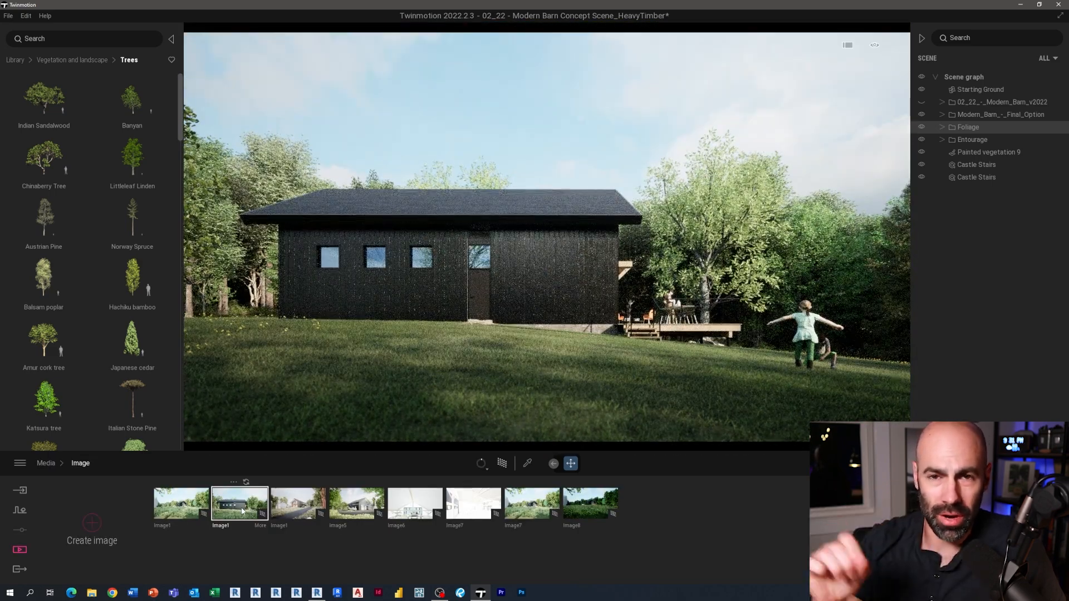
{"action": "left_click", "coordinate": [297, 508]}
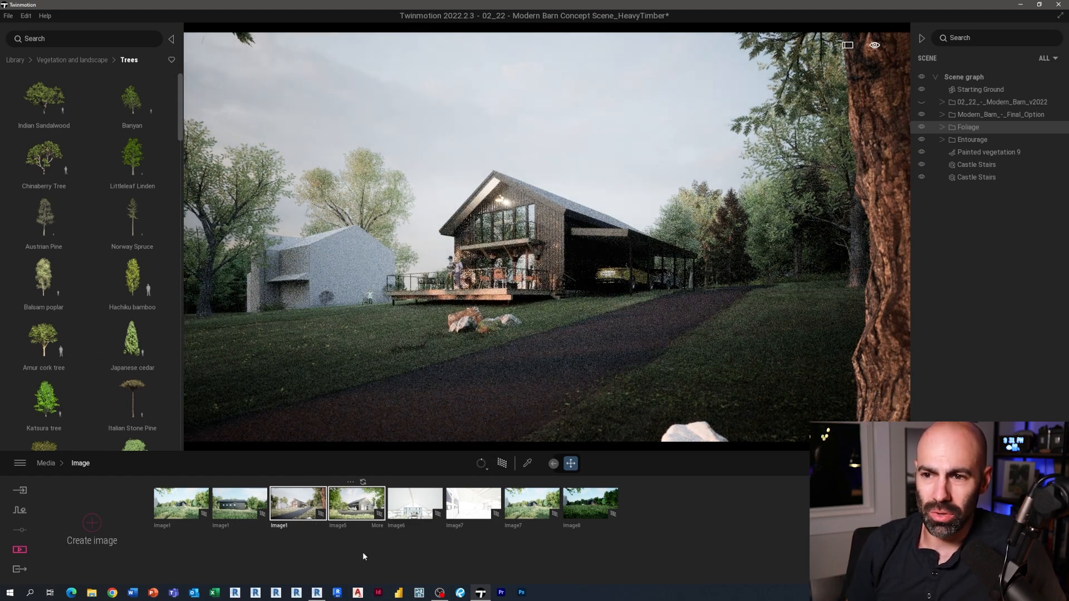
{"action": "left_click", "coordinate": [356, 509]}
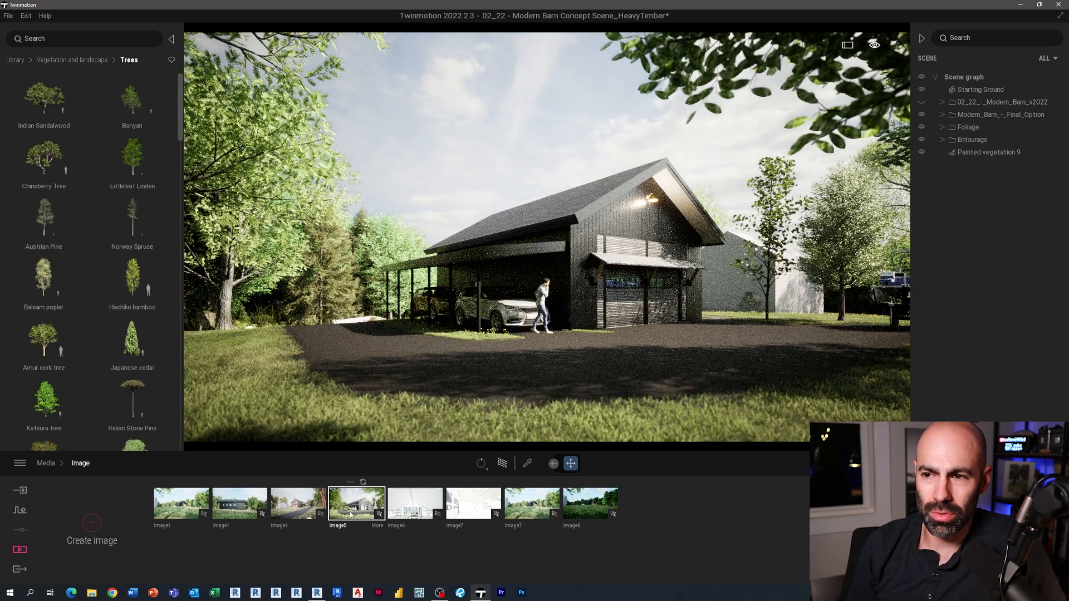
{"action": "left_click", "coordinate": [318, 515]}
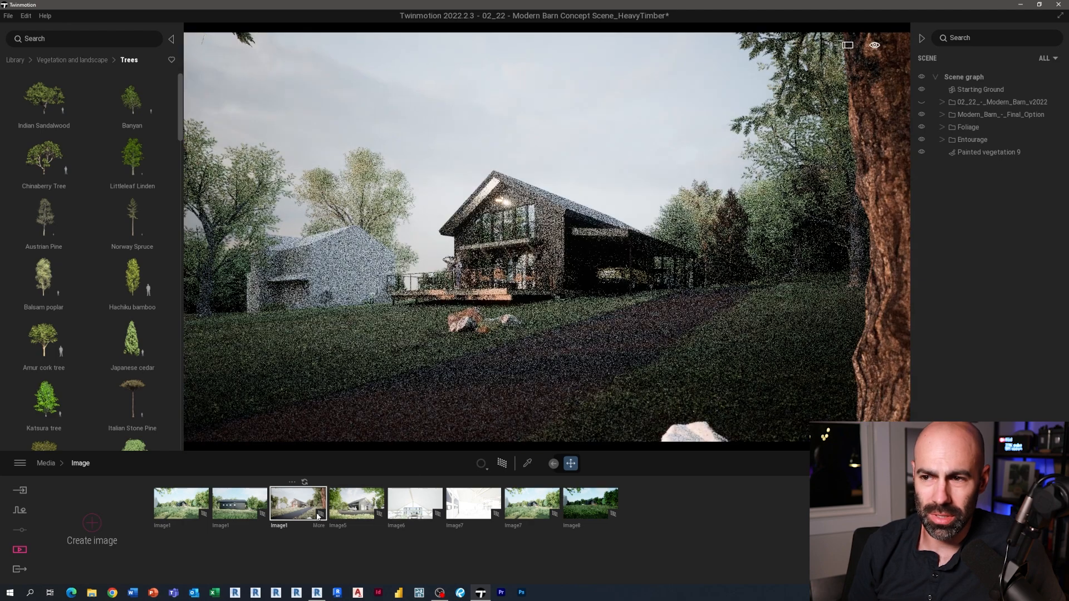
{"action": "left_click", "coordinate": [547, 509]}
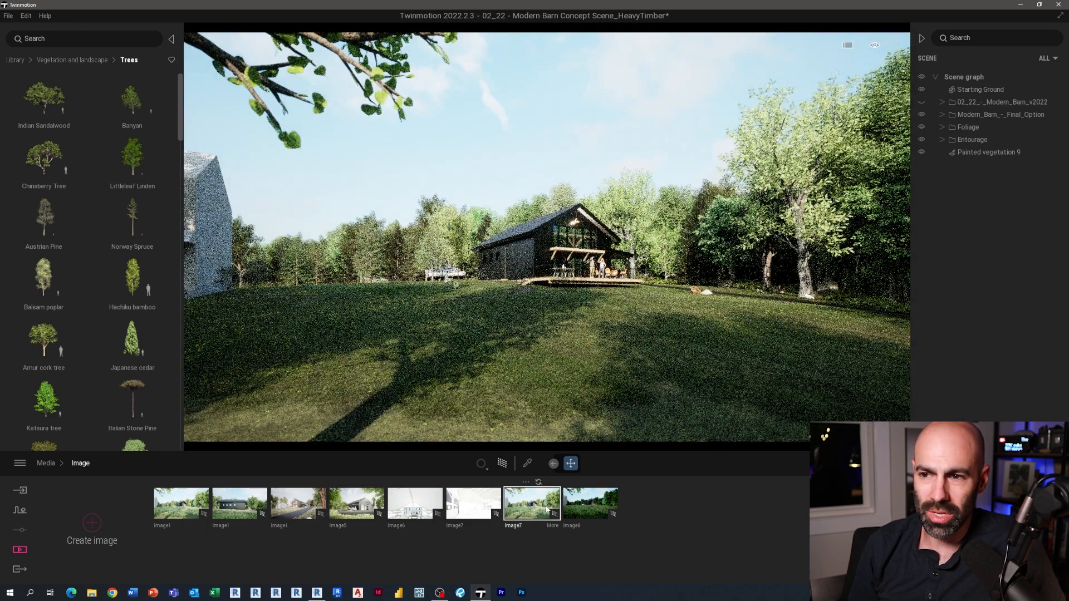
- Delete the dark exterior Image8 and open the garage interior Image7 in its path-traced view
{"action": "left_click", "coordinate": [591, 516]}
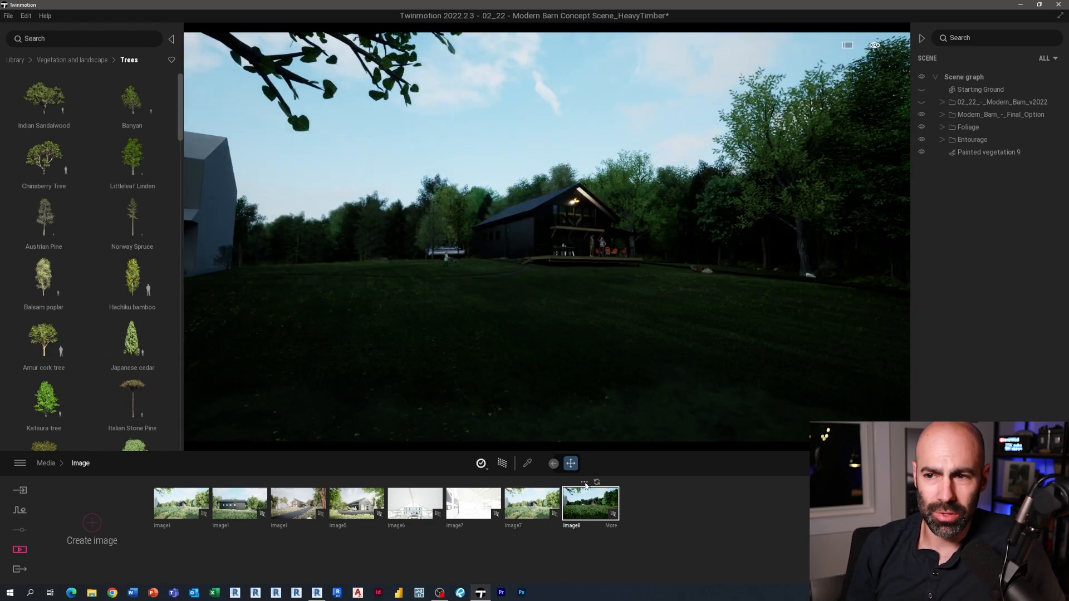
{"action": "left_click", "coordinate": [581, 460]}
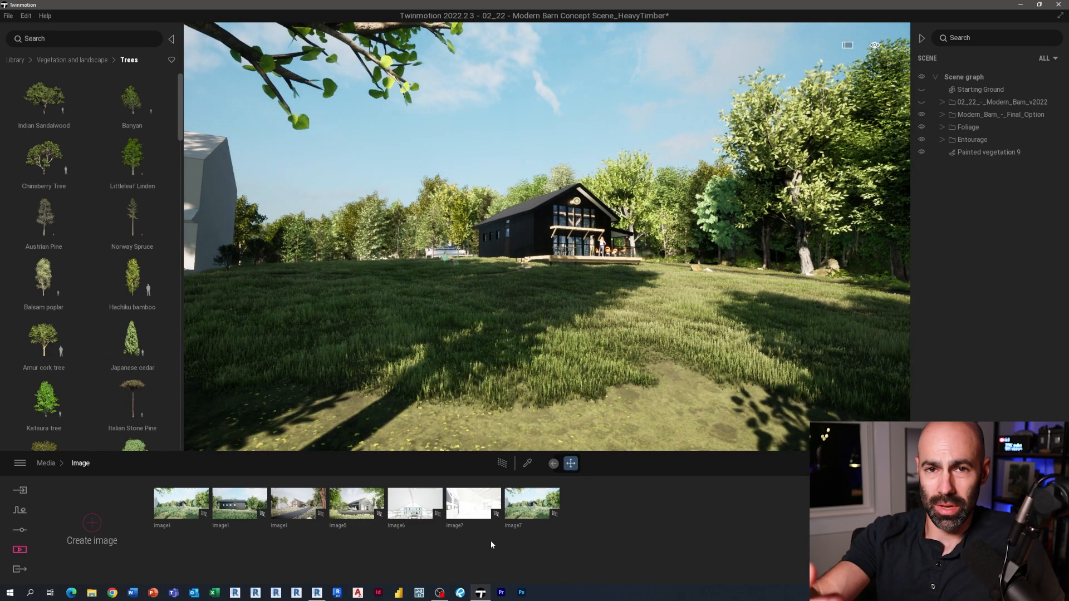
{"action": "left_click", "coordinate": [465, 511]}
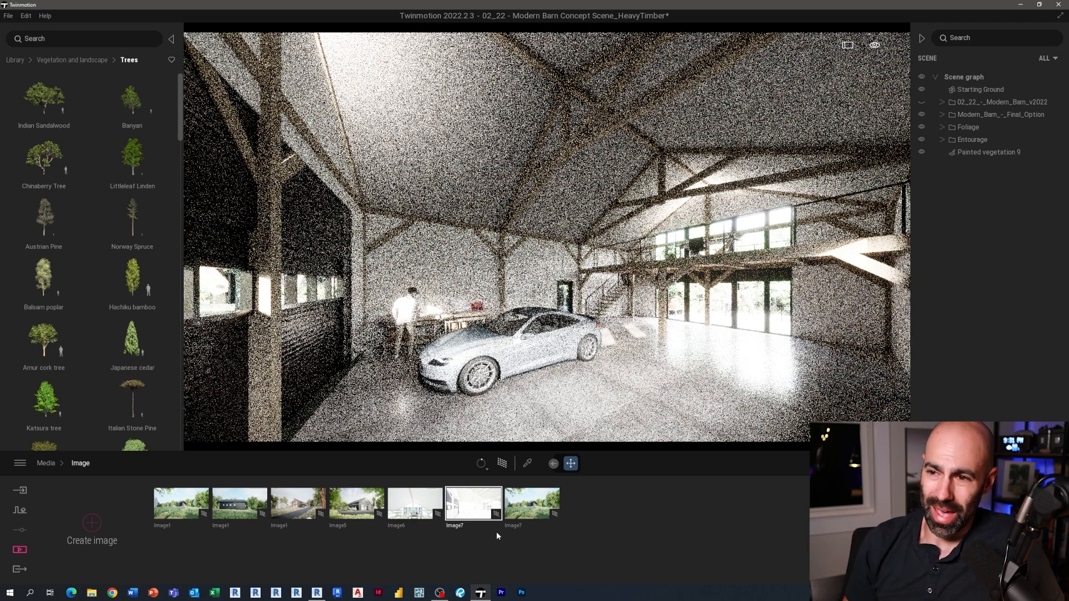
{"action": "mouse_move", "coordinate": [502, 527]}
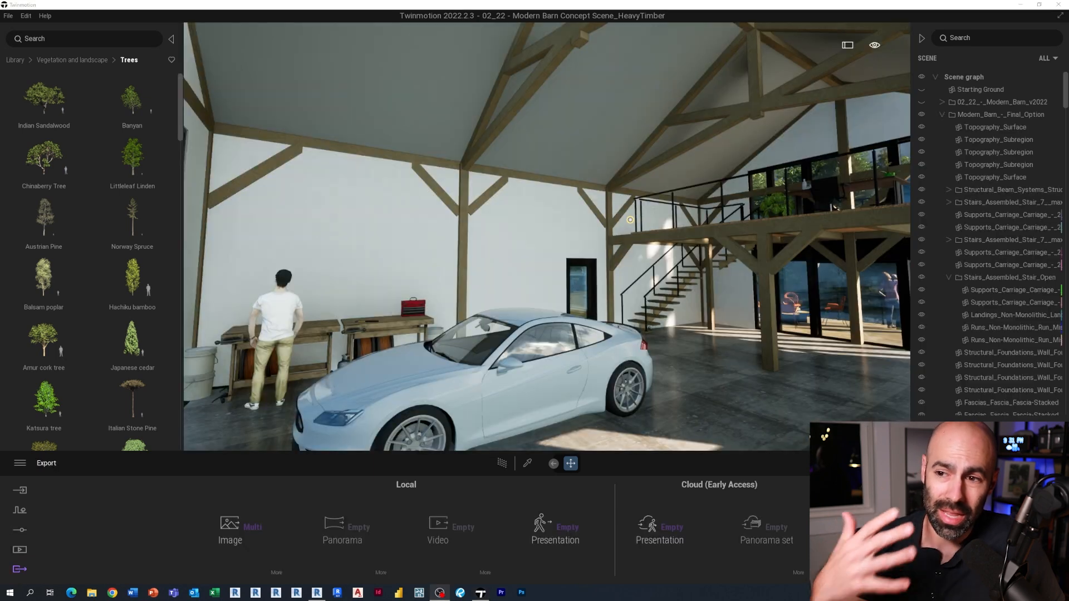
- Export the five selected path-traced images, leaving out Image6 and the exterior Image7, to the Renderings - Timber - 012823 folder
{"action": "left_click", "coordinate": [238, 524]}
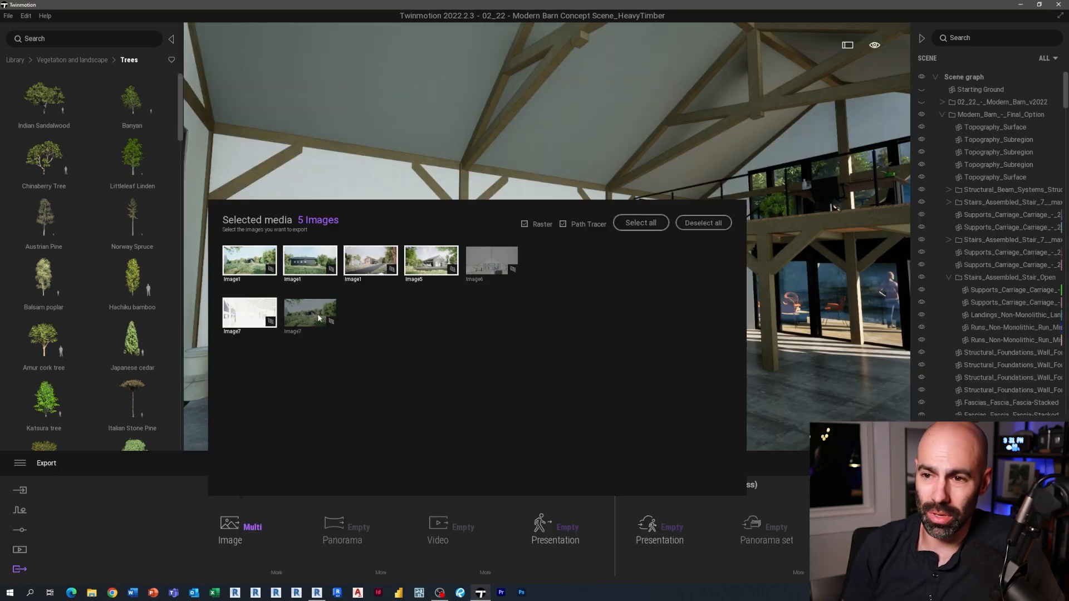
{"action": "left_click", "coordinate": [793, 488]}
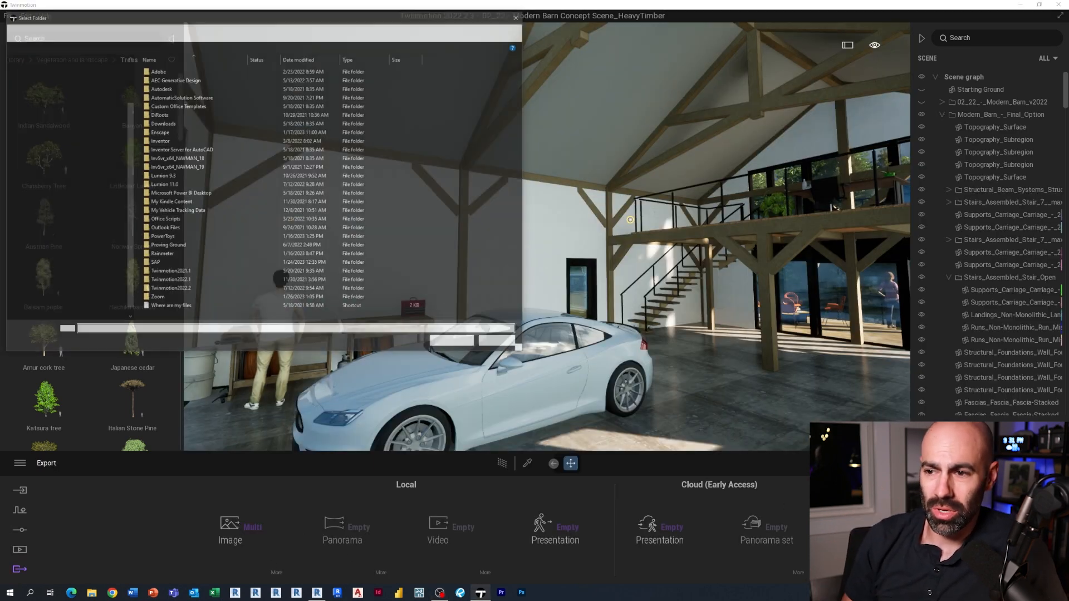
{"action": "left_click_drag", "start_coordinate": [508, 135], "coordinate": [520, 77]}
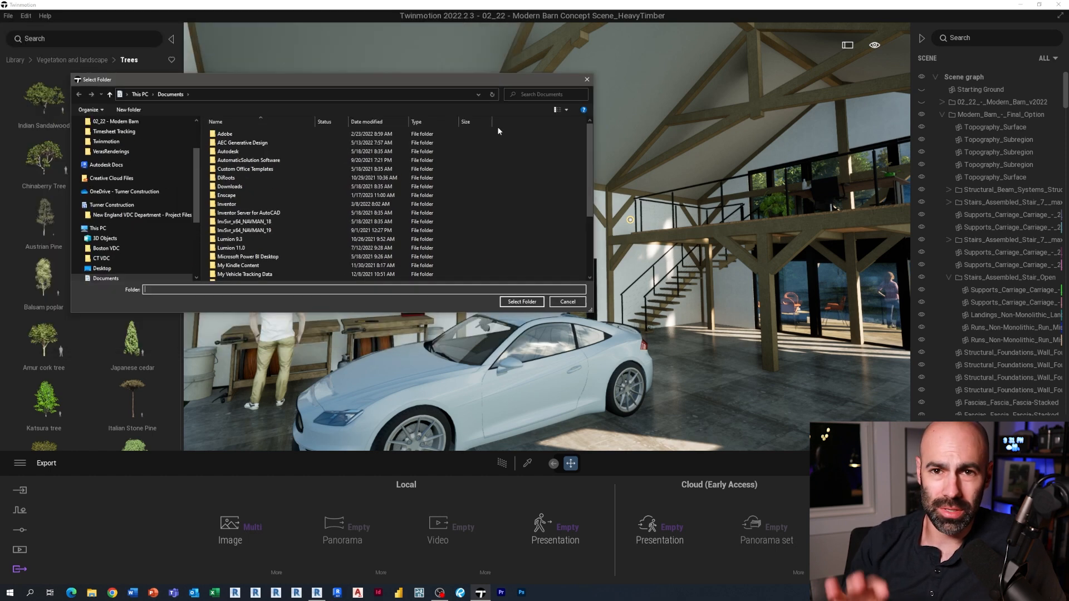
{"action": "scroll", "coordinate": [490, 206], "scroll_direction": "down", "scroll_amount": 3}
{"action": "left_click", "coordinate": [522, 300]}
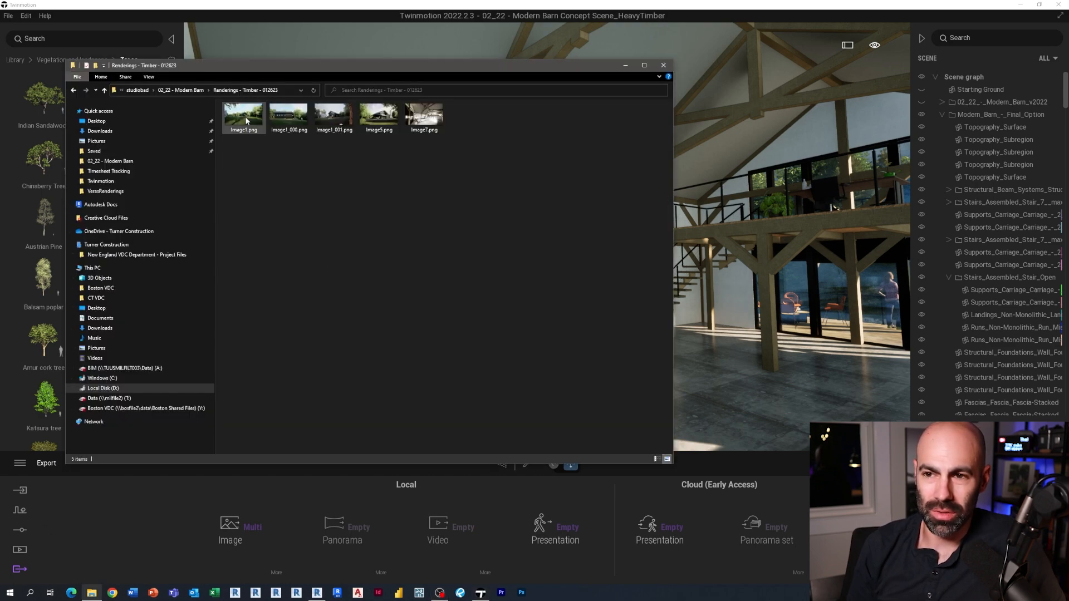
- Open the exported Image1.png from File Explorer and look through the renderings up to Image7.png
{"action": "double_click", "coordinate": [246, 120]}
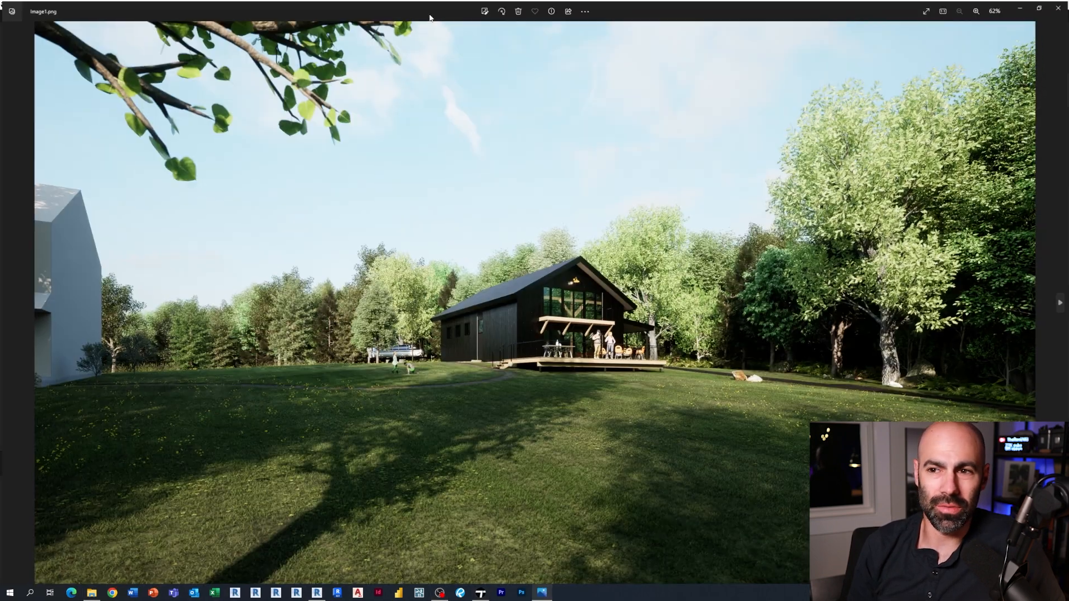
{"action": "key", "text": "Right"}
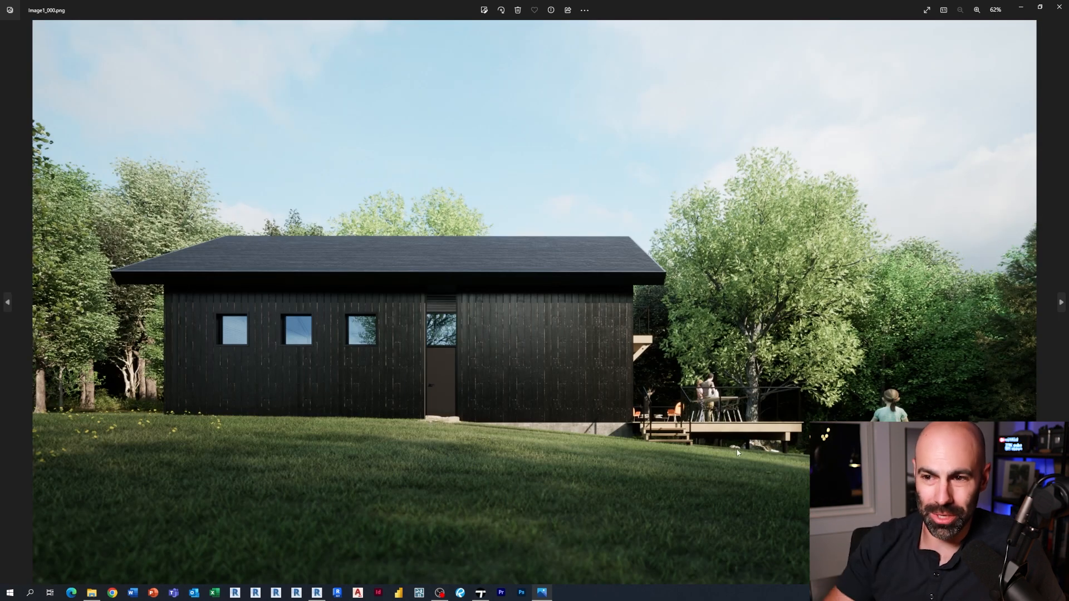
{"action": "key", "text": "Right"}
{"action": "key", "text": "Right"}
{"action": "key", "text": "Right"}
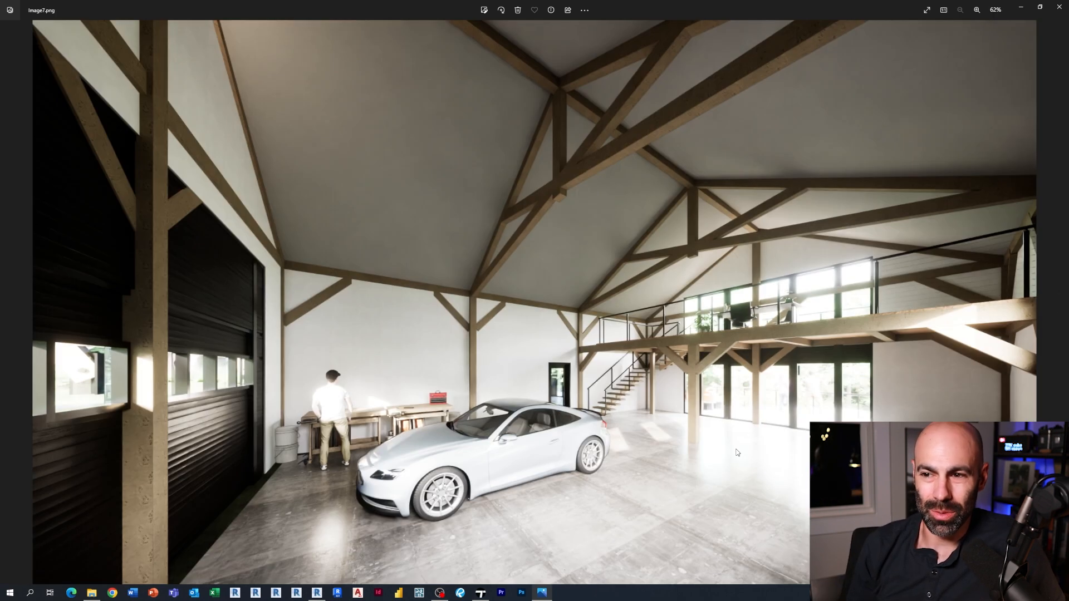